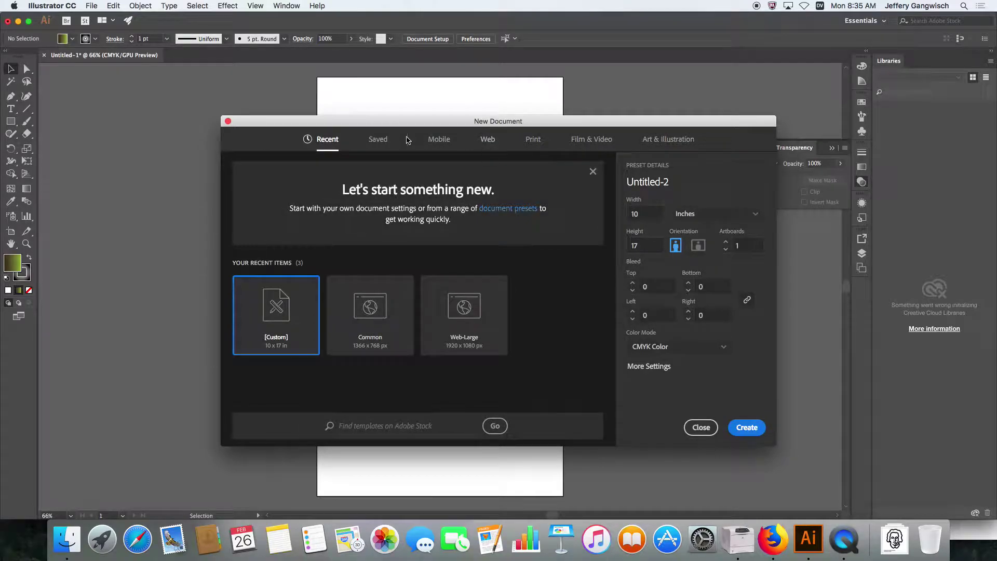
# - Create a new print document from the Letter preset, 612 x 792 pt in CMYK color
pyautogui.click(531, 139)
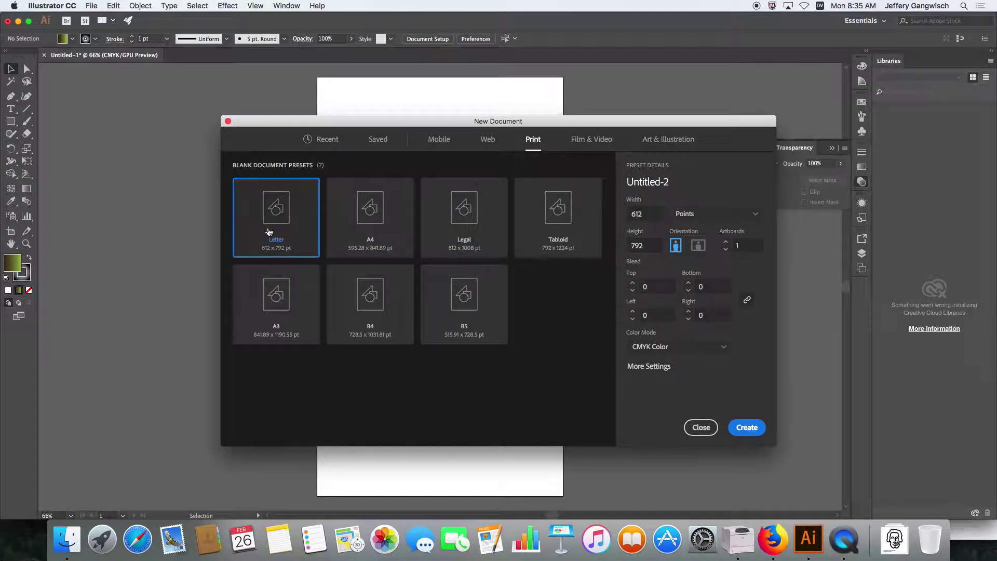
pyautogui.click(746, 427)
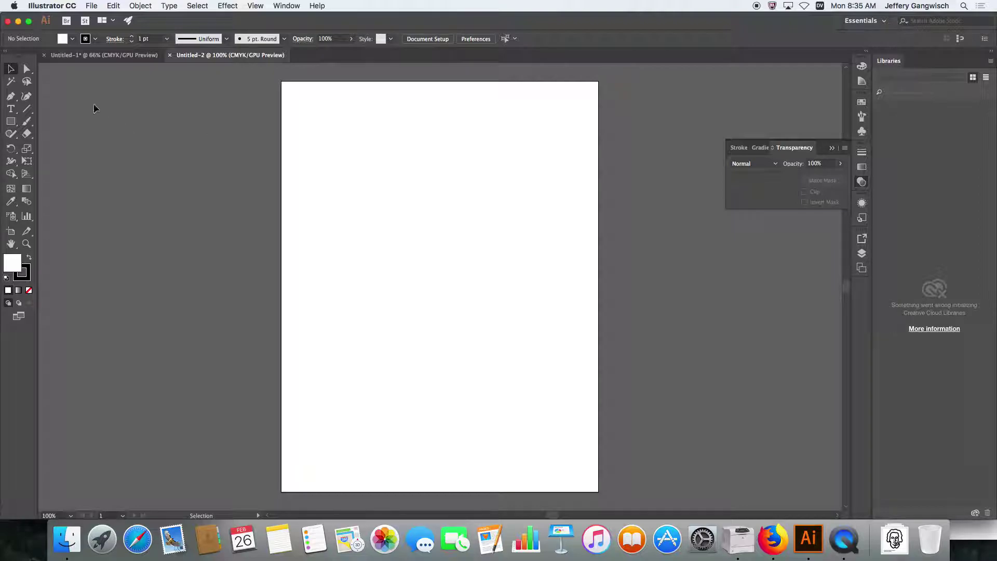
# - Draw a rectangle about 281 pt wide and 339 pt high in the upper half of the artboard
pyautogui.click(11, 121)
pyautogui.moveTo(398, 158); pyautogui.dragTo(482, 261)
pyautogui.moveTo(521, 310); pyautogui.dragTo(543, 334)
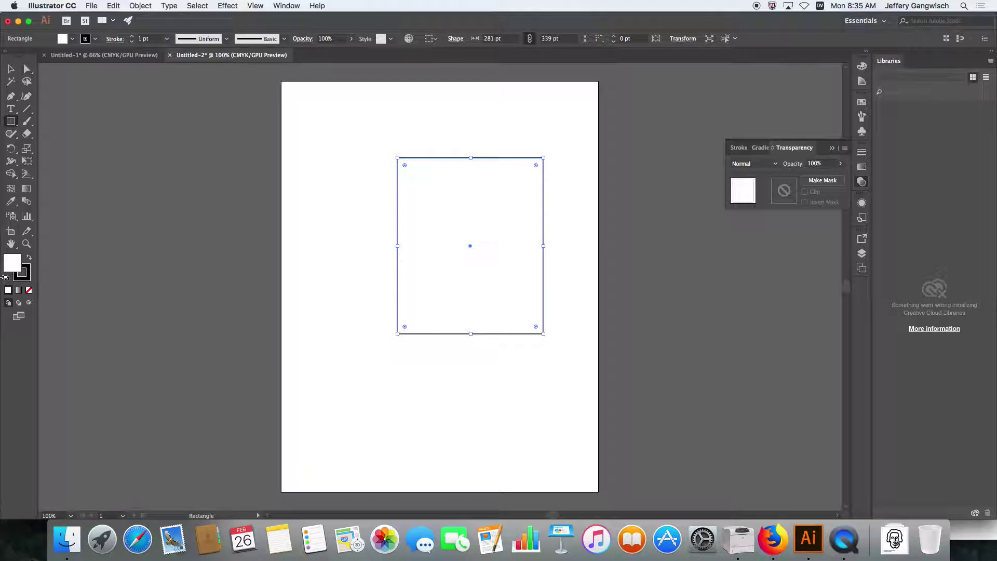
# - Fill the rectangle with pure red, FF0000
pyautogui.doubleClick(16, 269)
pyautogui.moveTo(450, 262); pyautogui.dragTo(507, 198)
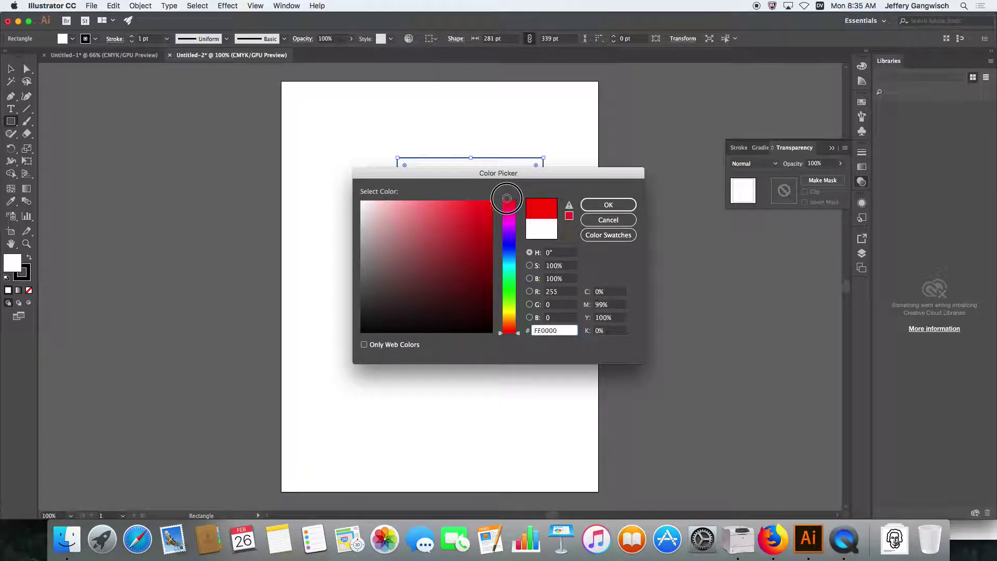
pyautogui.click(607, 205)
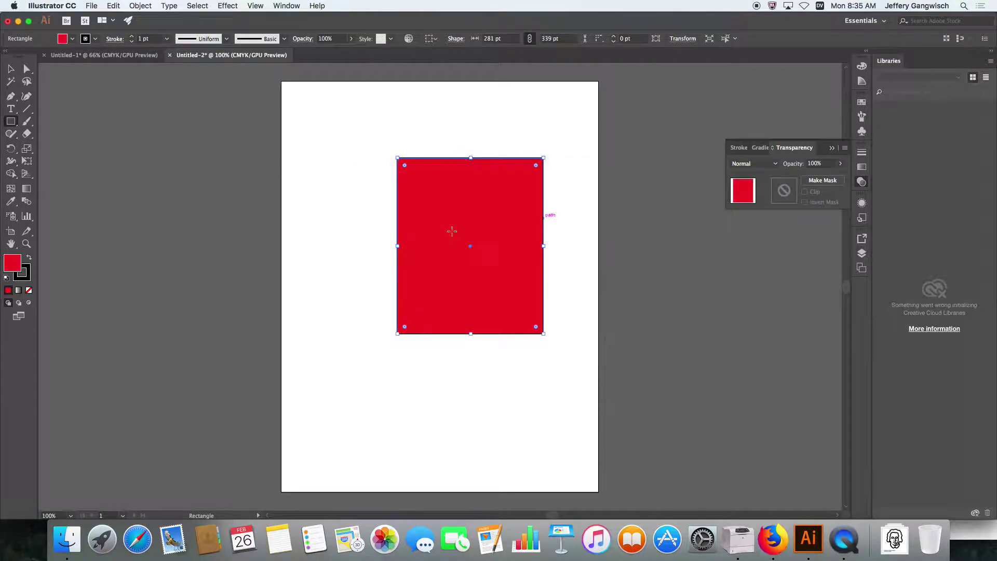
# - Set the rectangle's stroke to a bright light blue
pyautogui.doubleClick(27, 278)
pyautogui.moveTo(512, 269)
pyautogui.mouseDown()
pyautogui.moveTo(509, 205)
pyautogui.moveTo(509, 264)
pyautogui.mouseUp()
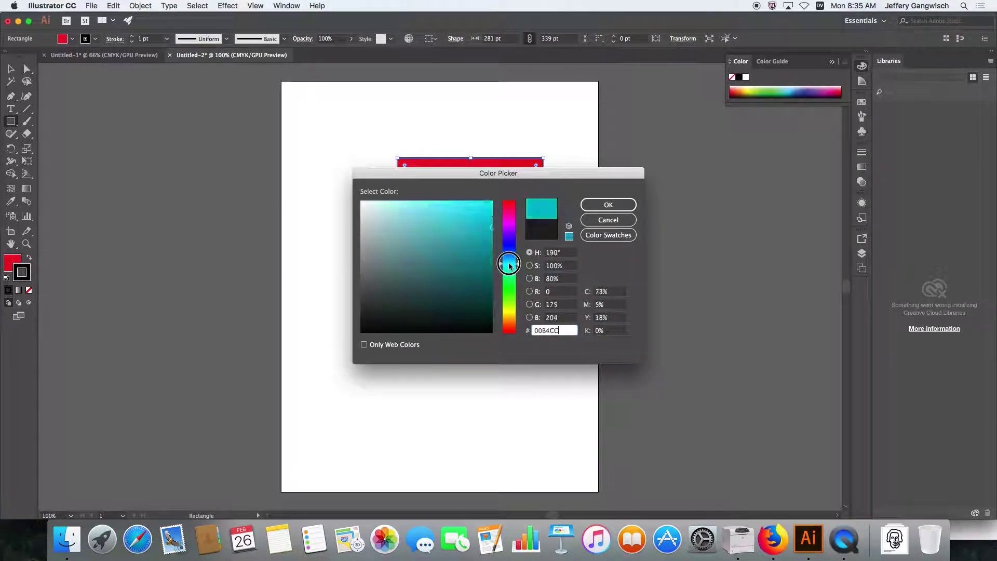
pyautogui.moveTo(485, 197); pyautogui.dragTo(492, 202)
pyautogui.click(608, 204)
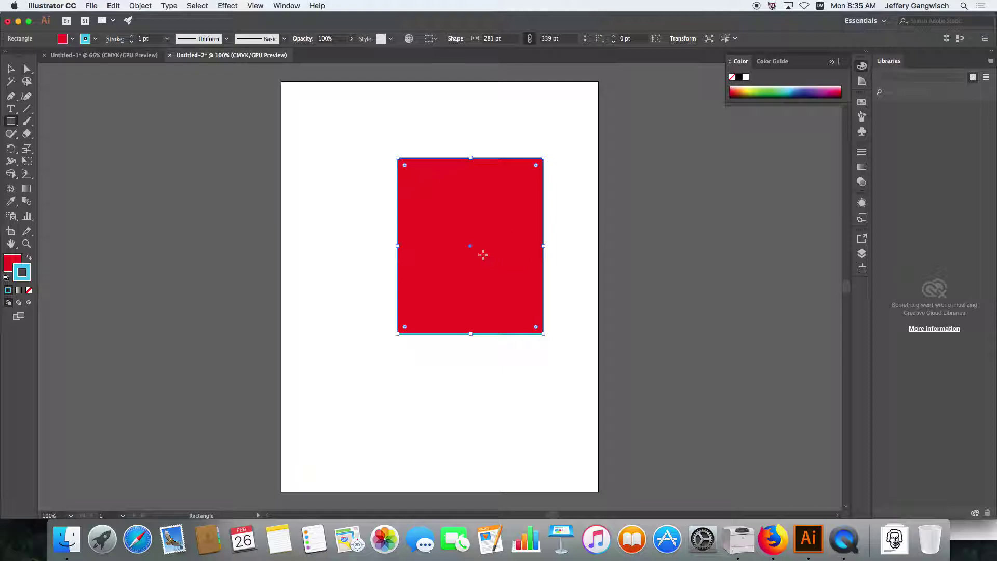
# - Increase the rectangle's stroke weight to 25 pt and deselect it
pyautogui.click(133, 37)
pyautogui.click(134, 37)
pyautogui.click(134, 37)
pyautogui.click(133, 37)
pyautogui.click(134, 37)
pyautogui.click(133, 36)
pyautogui.click(133, 37)
pyautogui.click(133, 37)
pyautogui.click(134, 36)
pyautogui.click(134, 37)
pyautogui.click(133, 37)
pyautogui.click(133, 37)
pyautogui.click(133, 37)
pyautogui.click(134, 37)
pyautogui.click(134, 37)
pyautogui.click(134, 37)
pyautogui.click(133, 37)
pyautogui.click(134, 37)
pyautogui.click(133, 37)
pyautogui.click(10, 69)
pyautogui.click(389, 138)
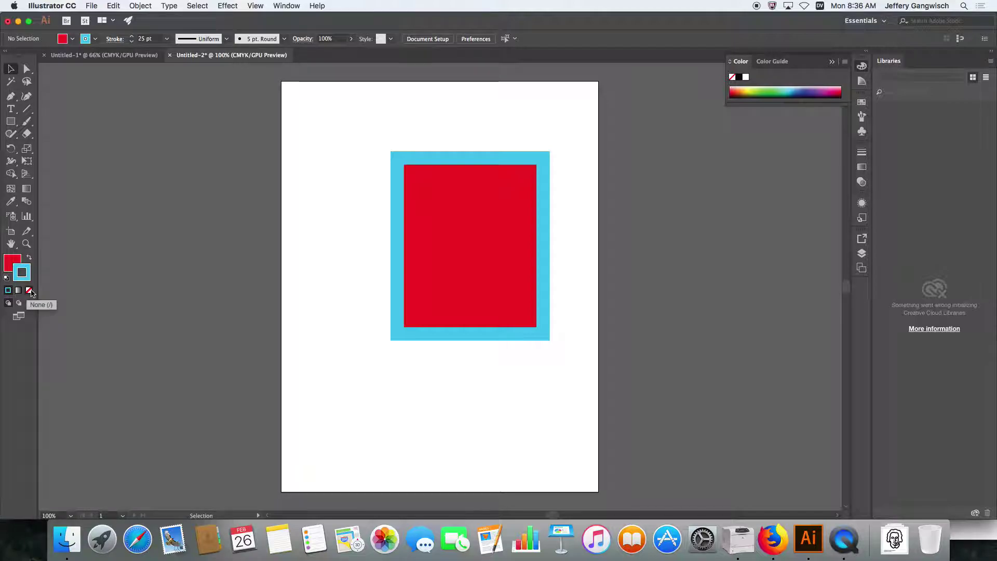
# - Toggle the stroke between none and light blue with nothing selected, and the selected rectangle's fill between none and red
pyautogui.click(29, 292)
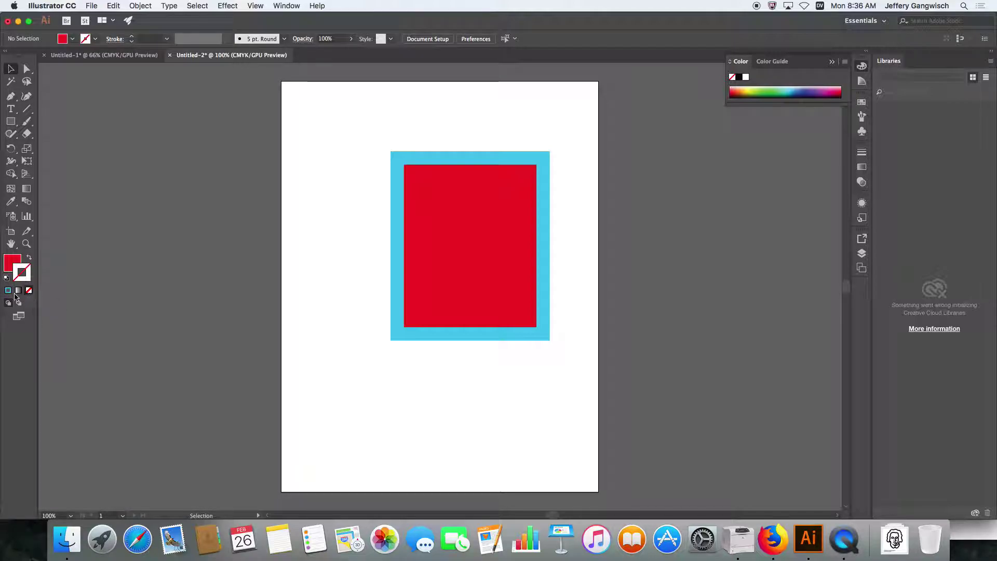
pyautogui.click(9, 292)
pyautogui.click(445, 206)
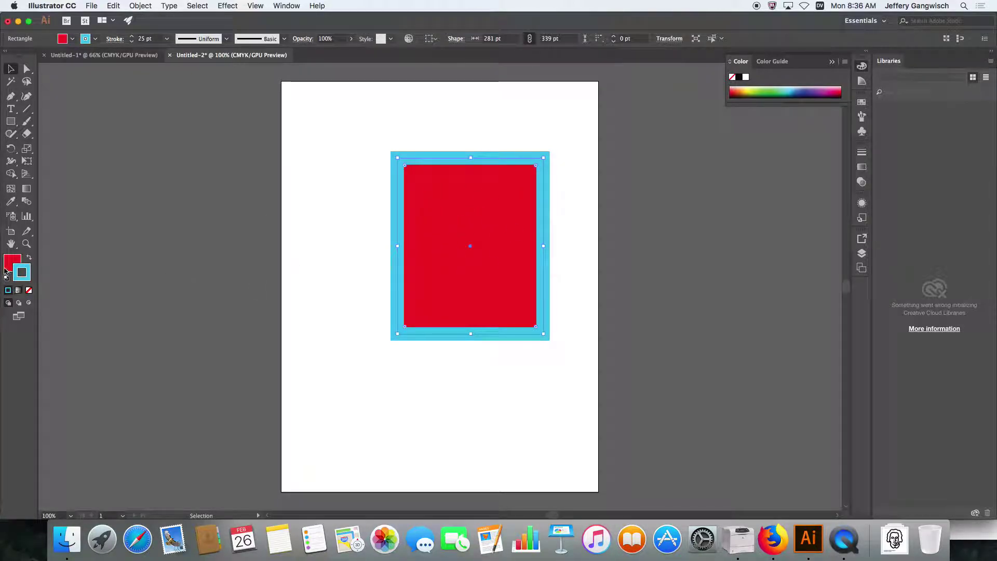
pyautogui.click(7, 266)
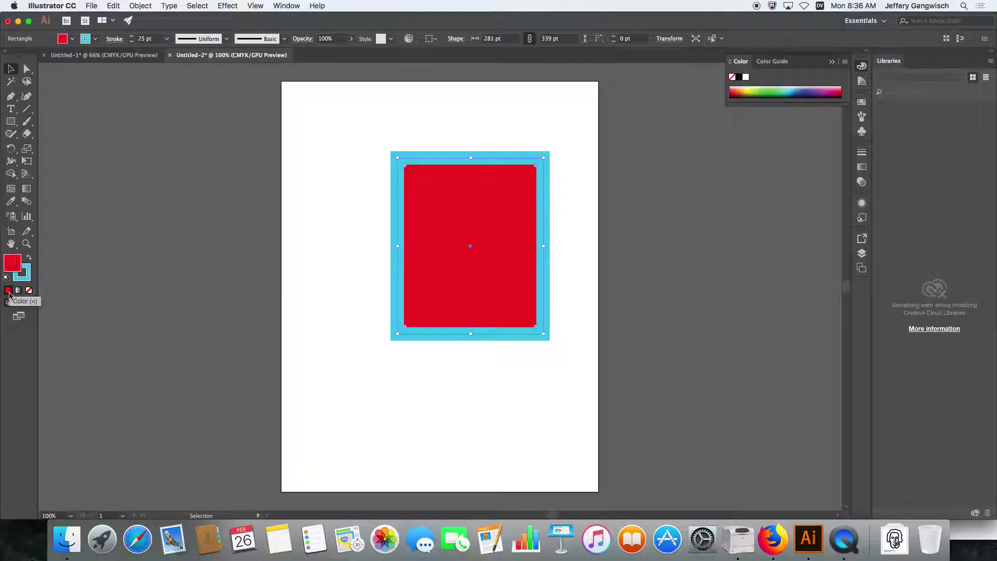
pyautogui.click(28, 290)
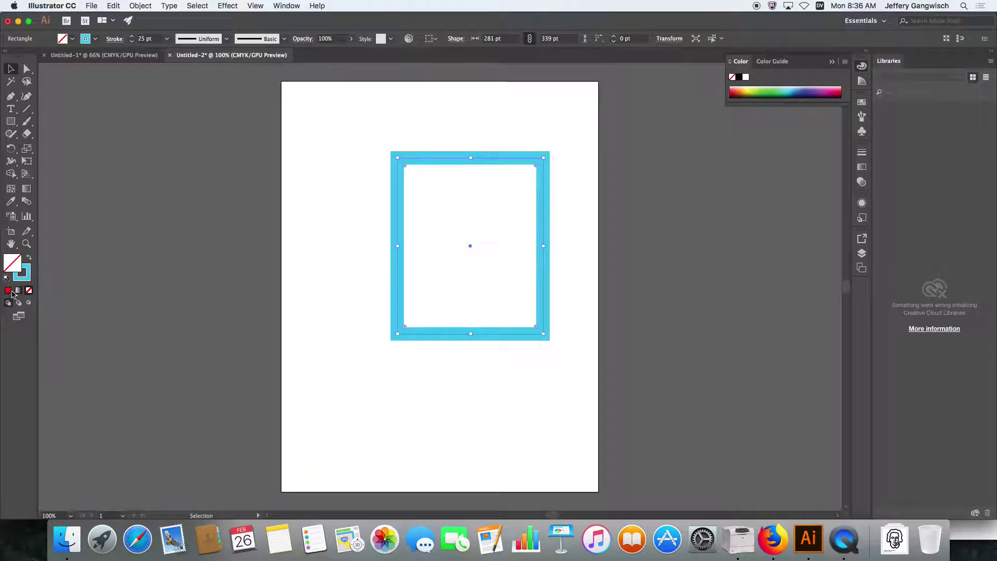
pyautogui.click(8, 290)
pyautogui.click(28, 291)
pyautogui.click(7, 291)
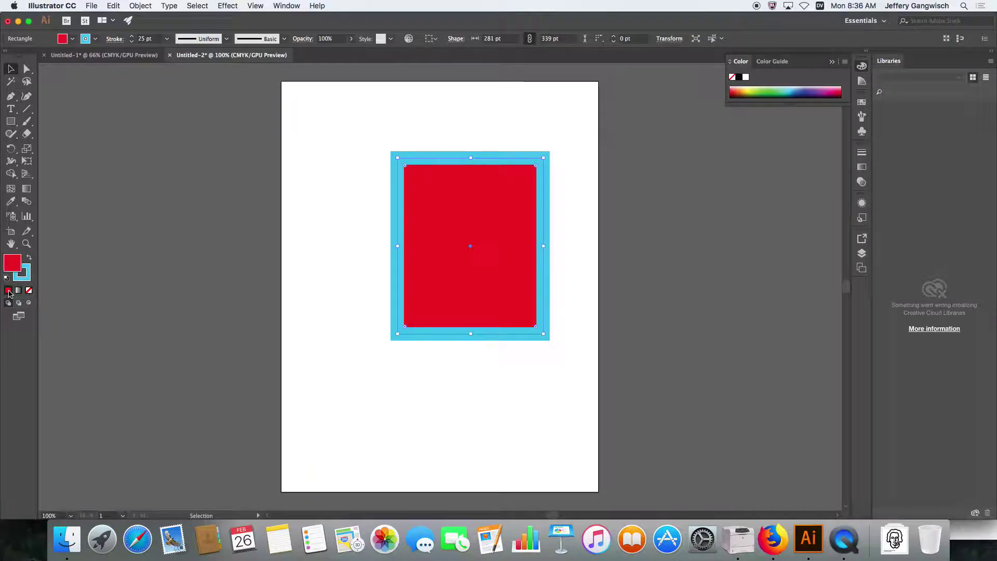
pyautogui.click(29, 290)
pyautogui.click(7, 290)
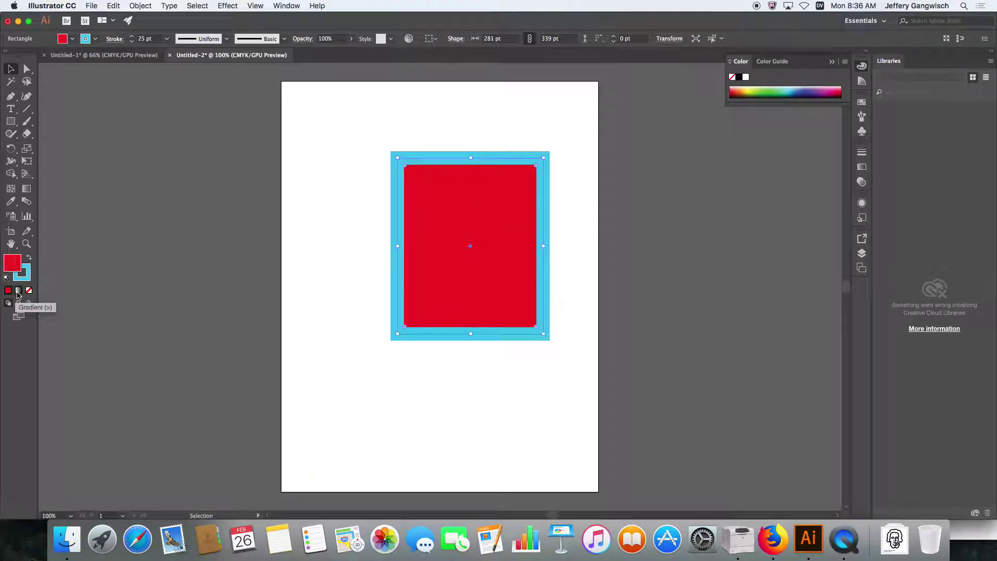
# - Try the default white-to-black gradient on the rectangle's fill and return to the solid red
pyautogui.click(18, 291)
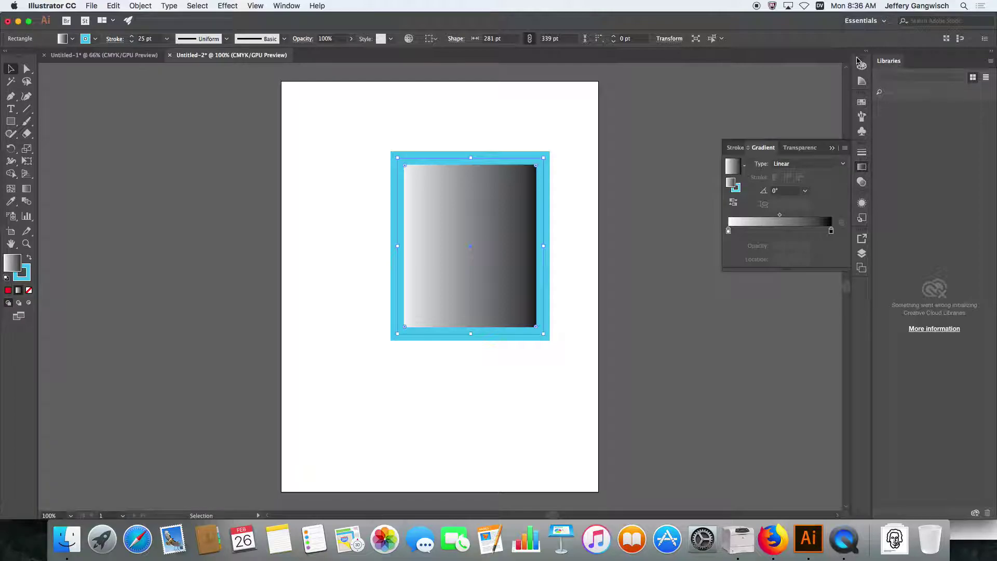
pyautogui.click(860, 168)
pyautogui.click(860, 169)
pyautogui.click(861, 169)
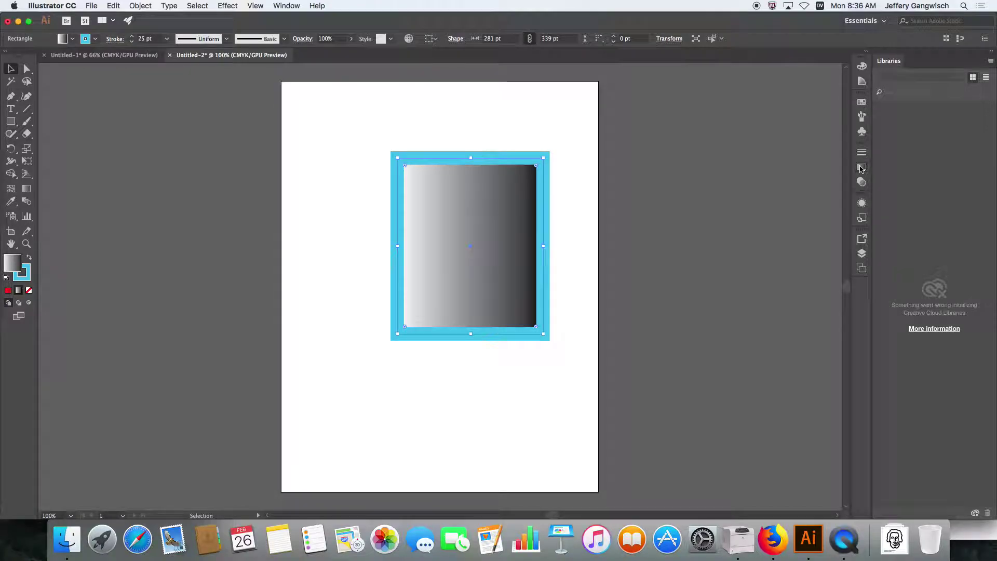
pyautogui.press(',')
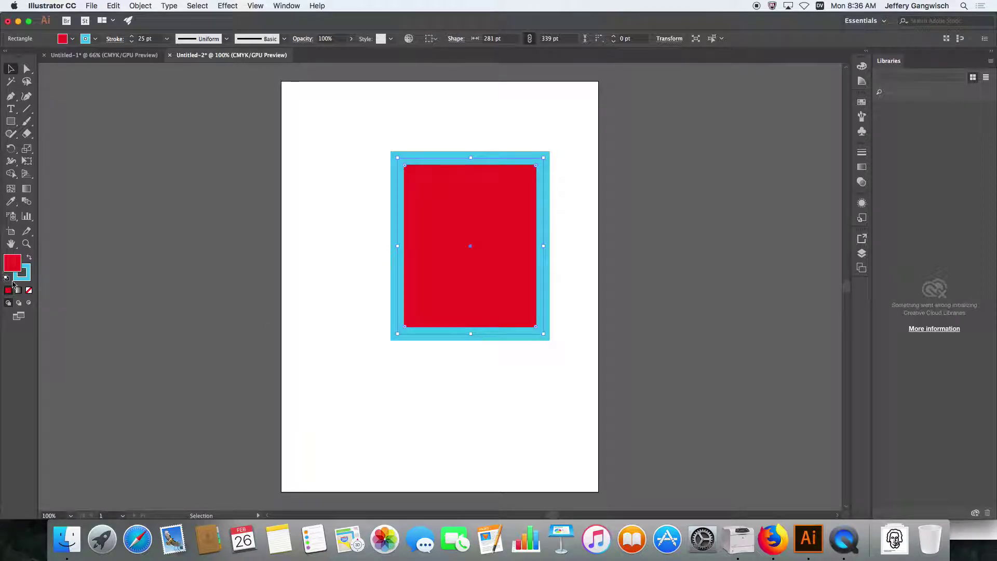
# - Apply the white-to-black gradient to the rectangle's fill and set the gradient type to Radial
pyautogui.click(863, 170)
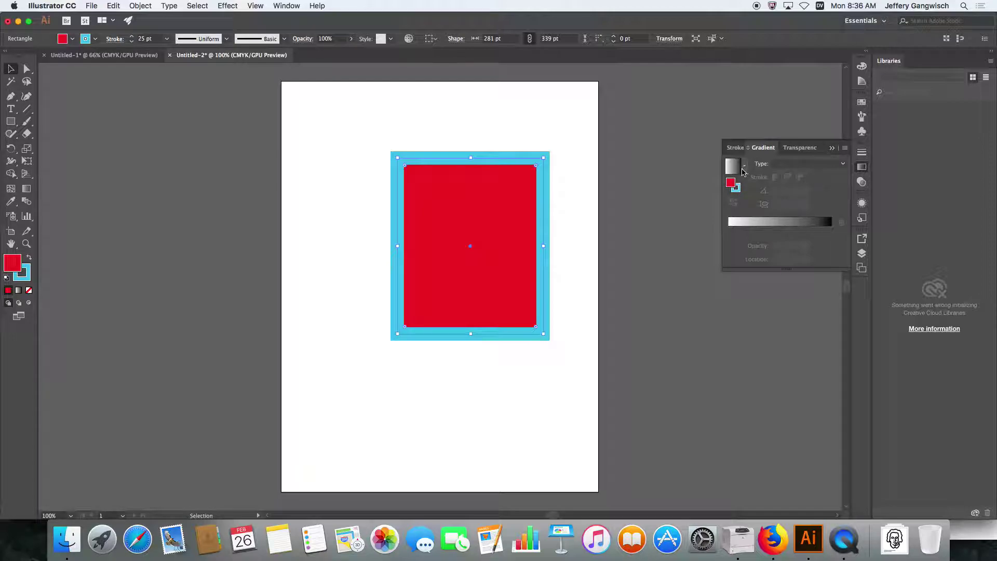
pyautogui.click(731, 174)
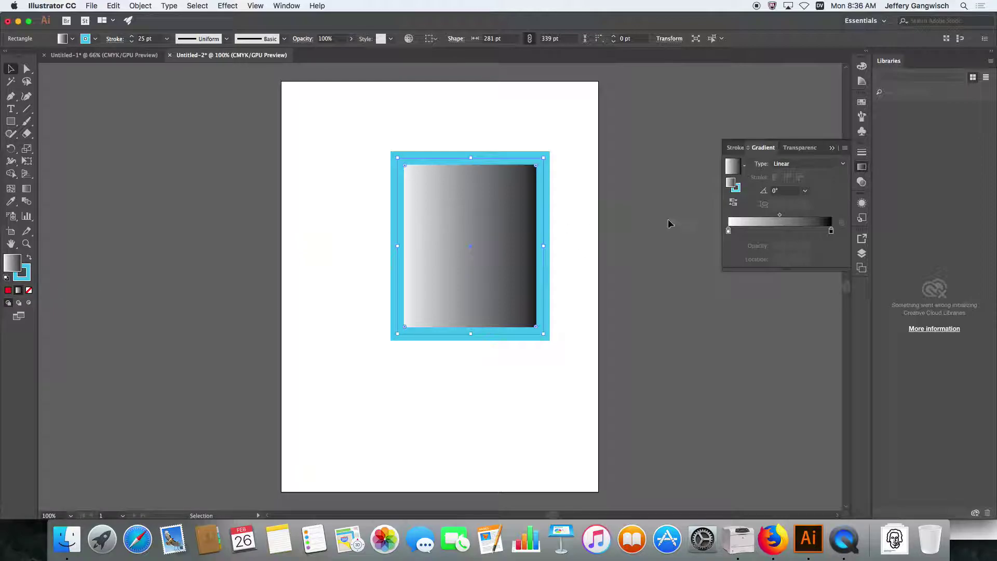
pyautogui.click(802, 164)
pyautogui.click(799, 185)
pyautogui.click(800, 163)
pyautogui.click(792, 175)
pyautogui.click(796, 165)
pyautogui.click(790, 186)
# - Move the midpoint of the radial gradient to a location of 51.3%
pyautogui.moveTo(729, 232)
pyautogui.mouseDown()
pyautogui.moveTo(796, 231)
pyautogui.moveTo(728, 230)
pyautogui.mouseUp()
pyautogui.moveTo(831, 231)
pyautogui.mouseDown()
pyautogui.moveTo(783, 234)
pyautogui.moveTo(848, 232)
pyautogui.mouseUp()
pyautogui.moveTo(778, 216)
pyautogui.mouseDown()
pyautogui.moveTo(738, 218)
pyautogui.moveTo(823, 216)
pyautogui.moveTo(782, 217)
pyautogui.mouseUp()
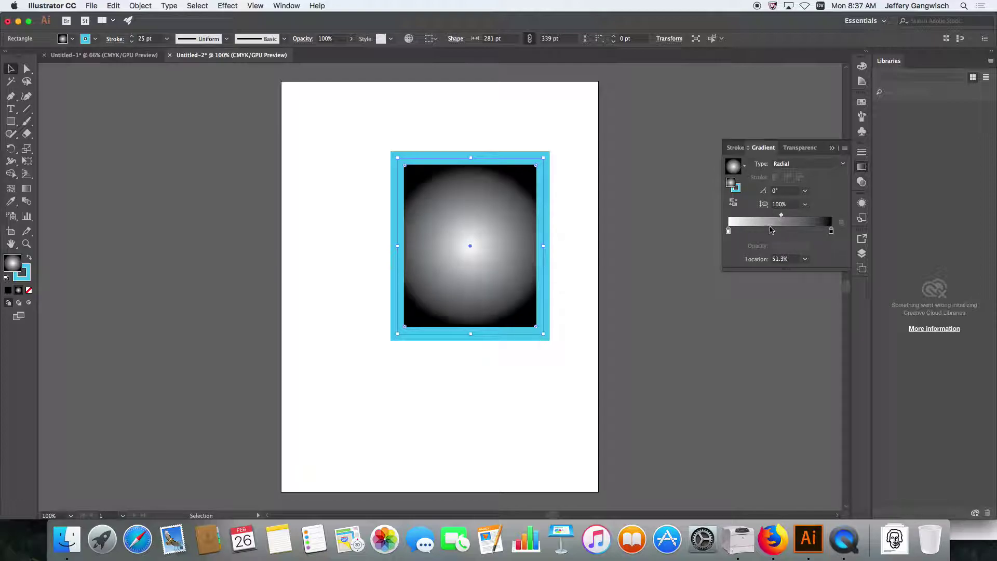
# - Recolor the gradient's white center stop to pinkish purple, C 22.75, M 75.69, Y 0, K 0
pyautogui.doubleClick(729, 230)
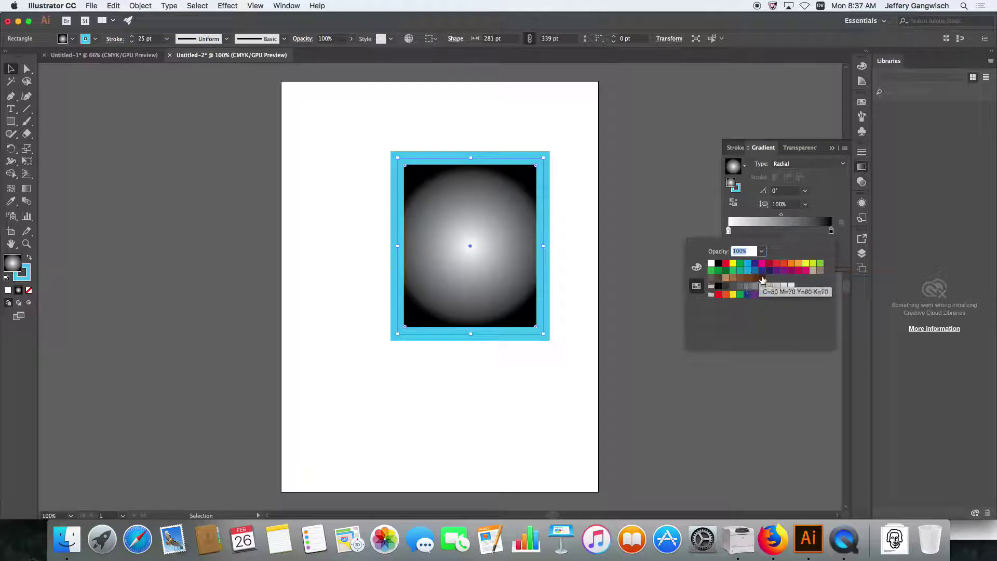
pyautogui.click(696, 268)
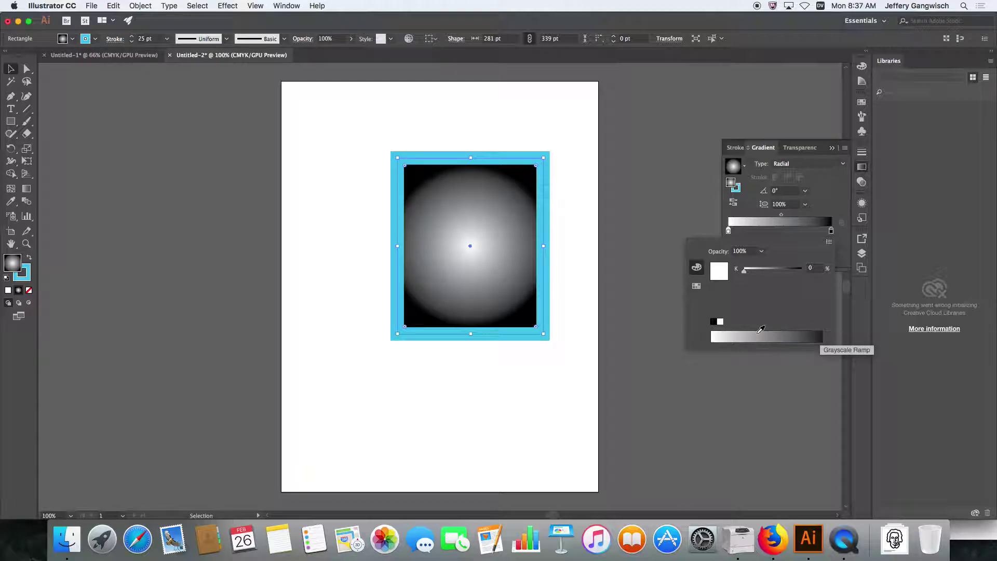
pyautogui.click(696, 286)
pyautogui.click(777, 271)
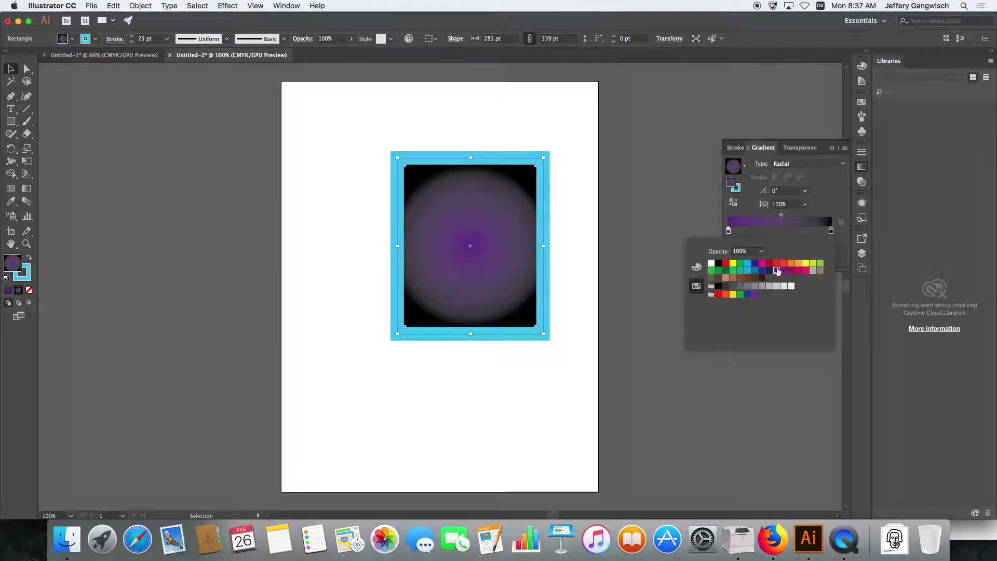
pyautogui.click(697, 267)
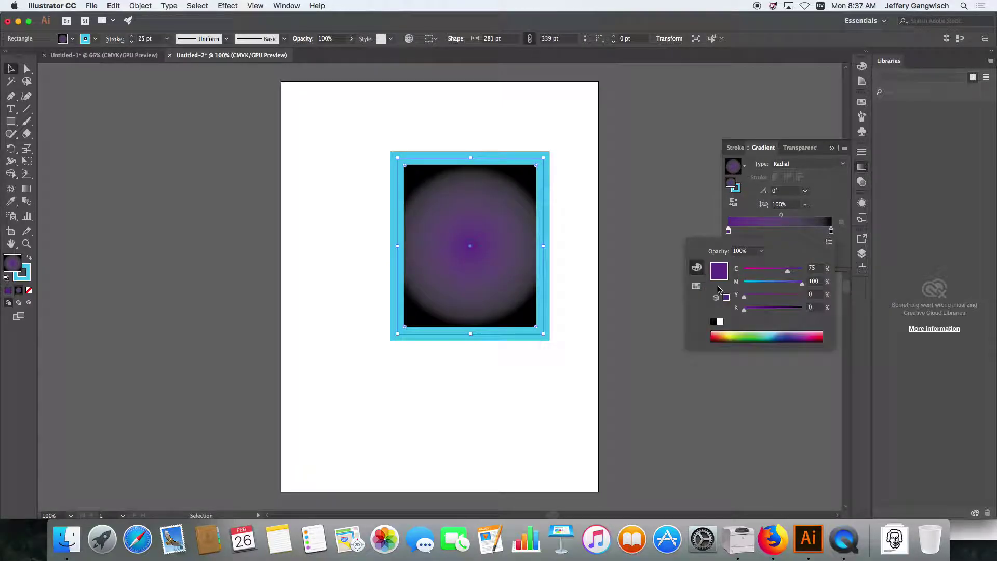
pyautogui.click(784, 336)
pyautogui.moveTo(783, 336)
pyautogui.mouseDown()
pyautogui.moveTo(719, 335)
pyautogui.moveTo(813, 334)
pyautogui.moveTo(799, 331)
pyautogui.mouseUp()
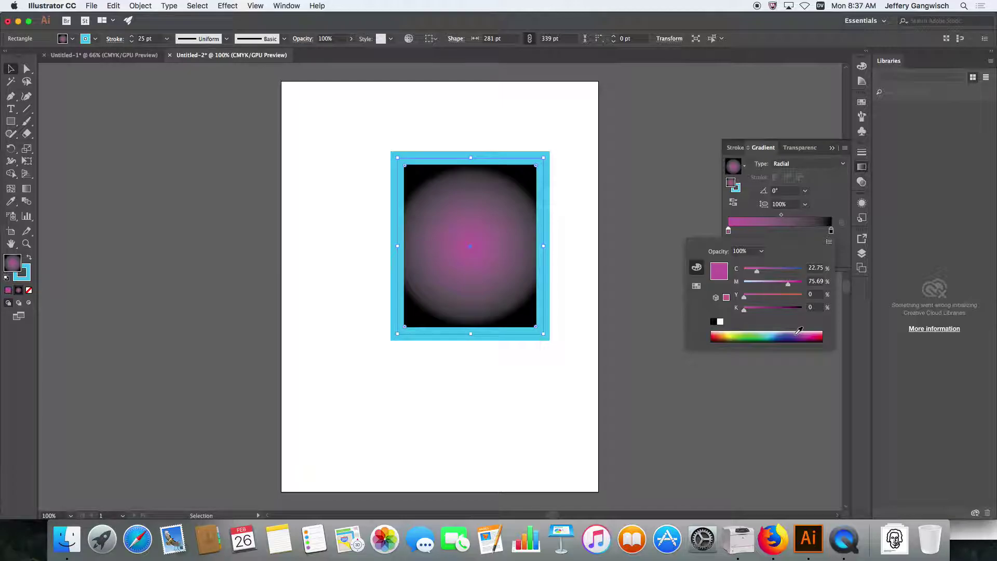
pyautogui.click(696, 286)
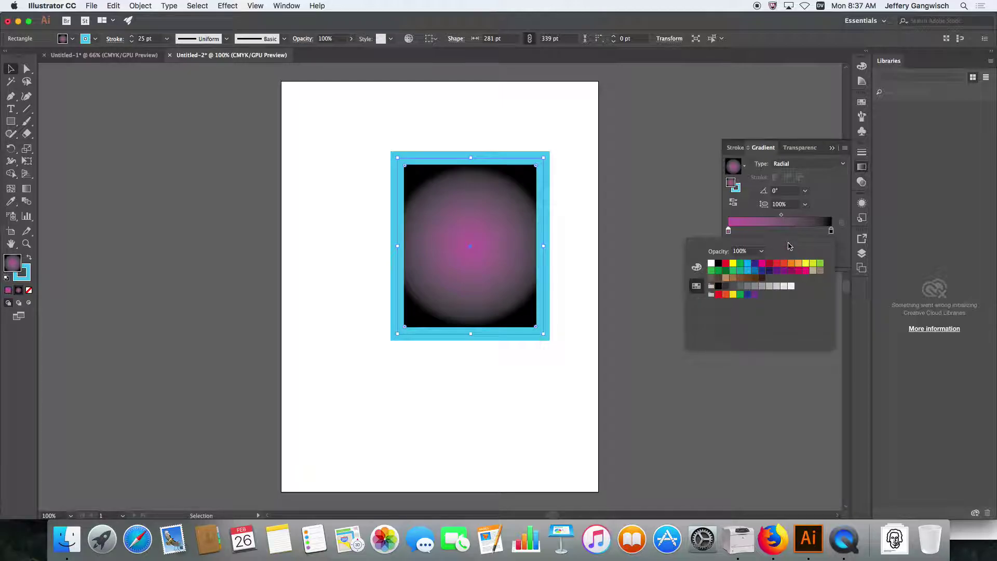
pyautogui.click(762, 252)
pyautogui.click(762, 252)
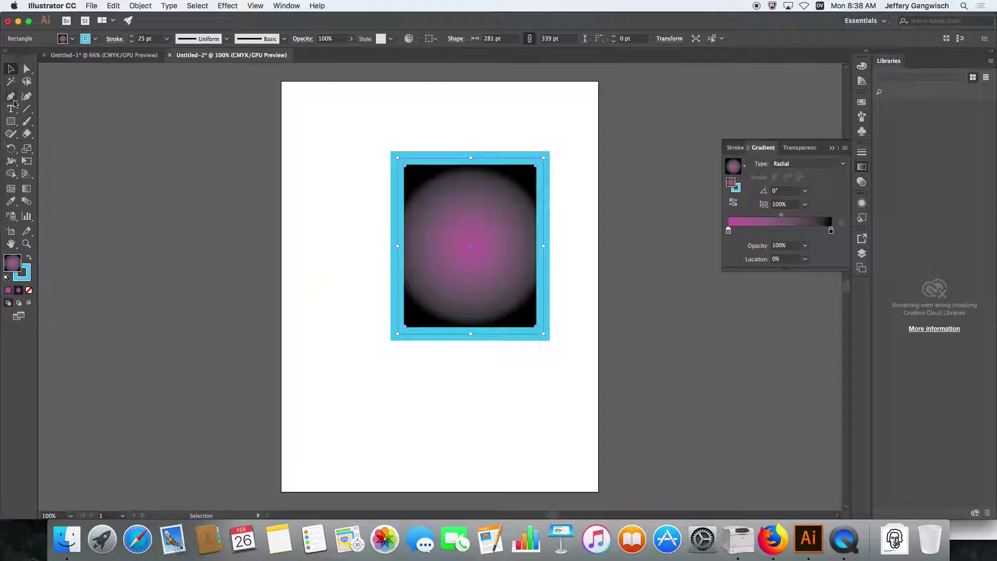
# - Draw a second rectangle about 145 pt wide and 277 pt high in the artboard's upper-left area
pyautogui.click(10, 125)
pyautogui.moveTo(301, 121); pyautogui.dragTo(377, 262)
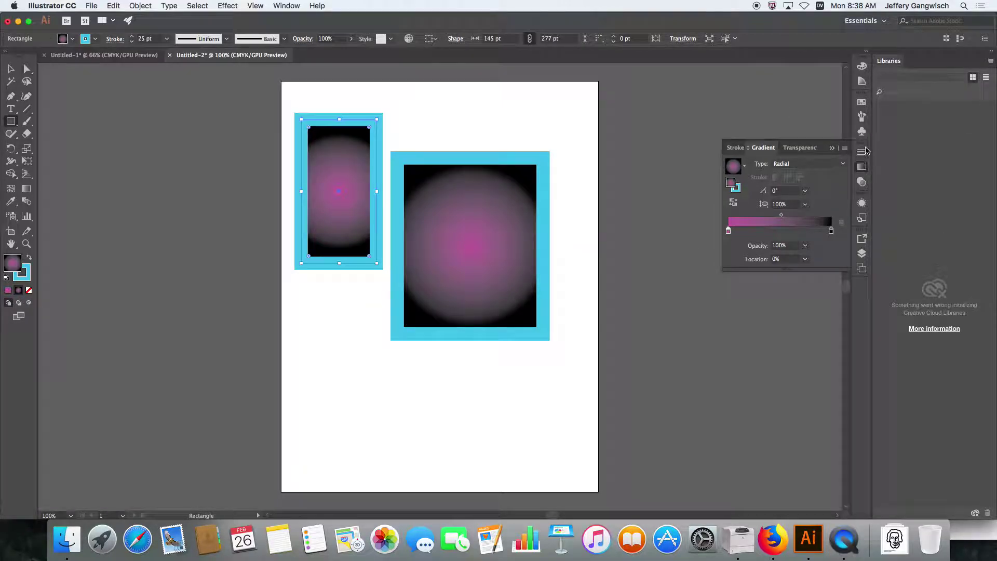
# - Add two color stops to the new rectangle's gradient, one near the purple end and one at 65.38%
pyautogui.doubleClick(728, 231)
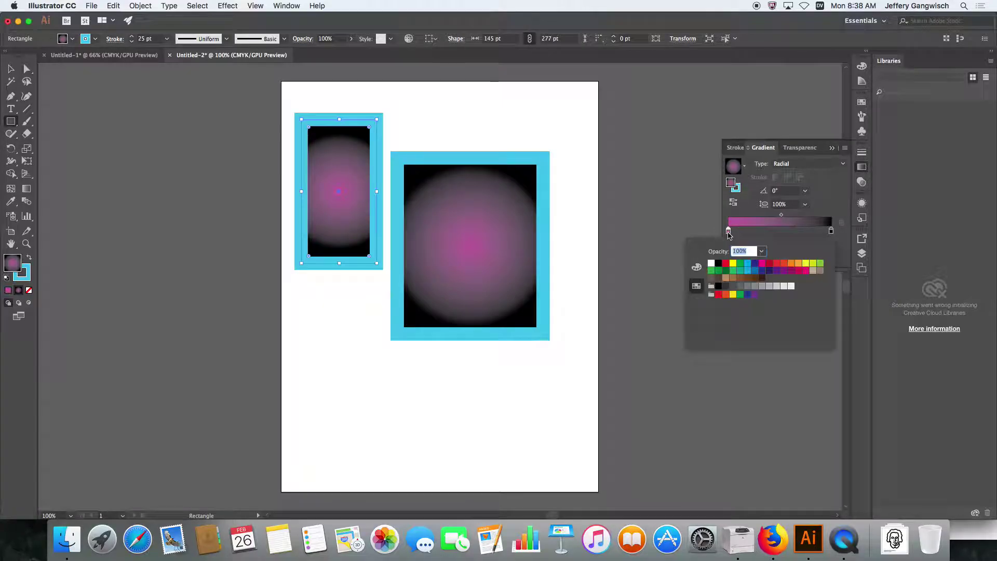
pyautogui.click(831, 231)
pyautogui.doubleClick(795, 231)
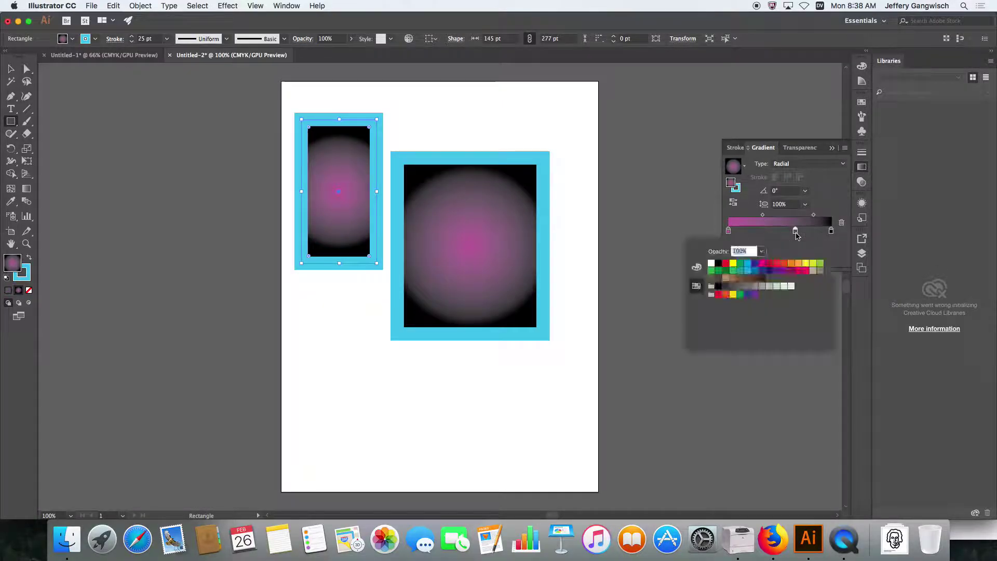
pyautogui.click(752, 231)
pyautogui.doubleClick(753, 231)
pyautogui.doubleClick(775, 231)
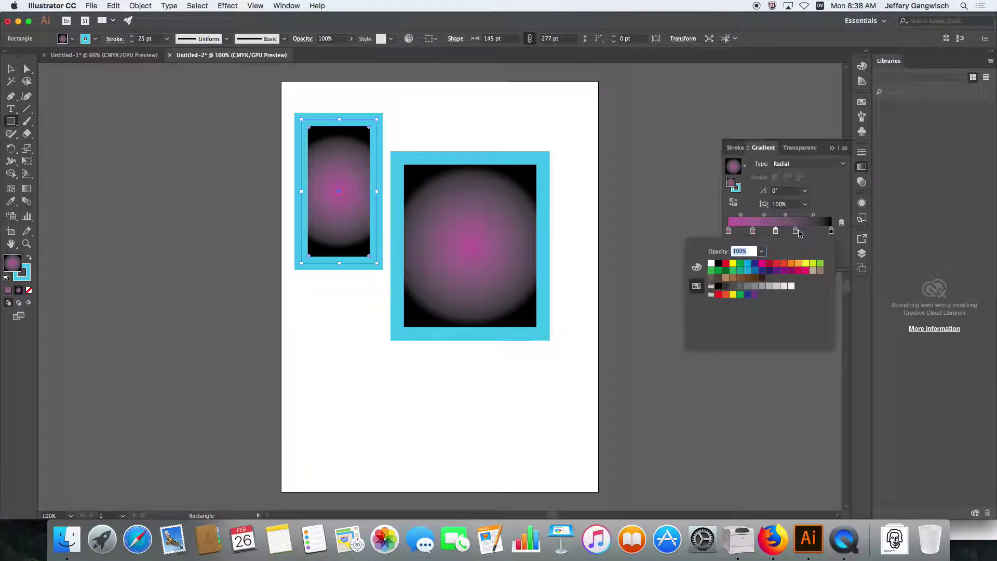
pyautogui.click(796, 232)
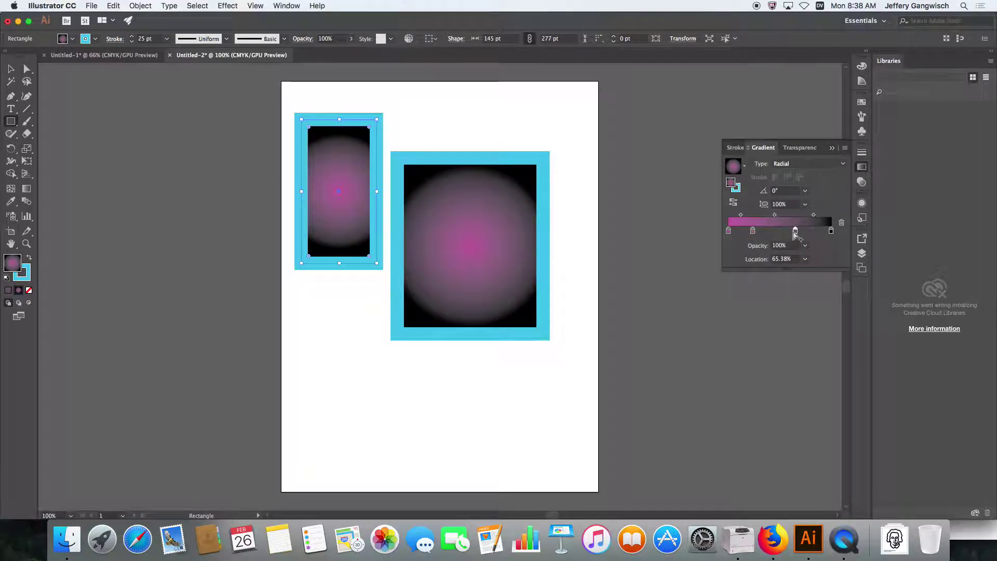
# - Color the gradient stop at 65.38% light green and the added stop near the purple end magenta
pyautogui.doubleClick(796, 232)
pyautogui.click(815, 270)
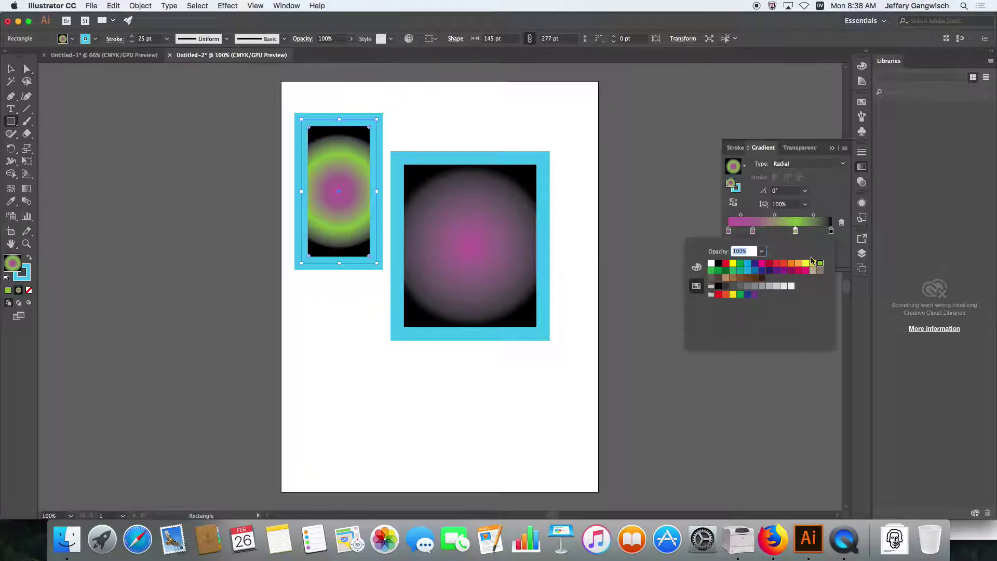
pyautogui.doubleClick(753, 232)
pyautogui.click(761, 264)
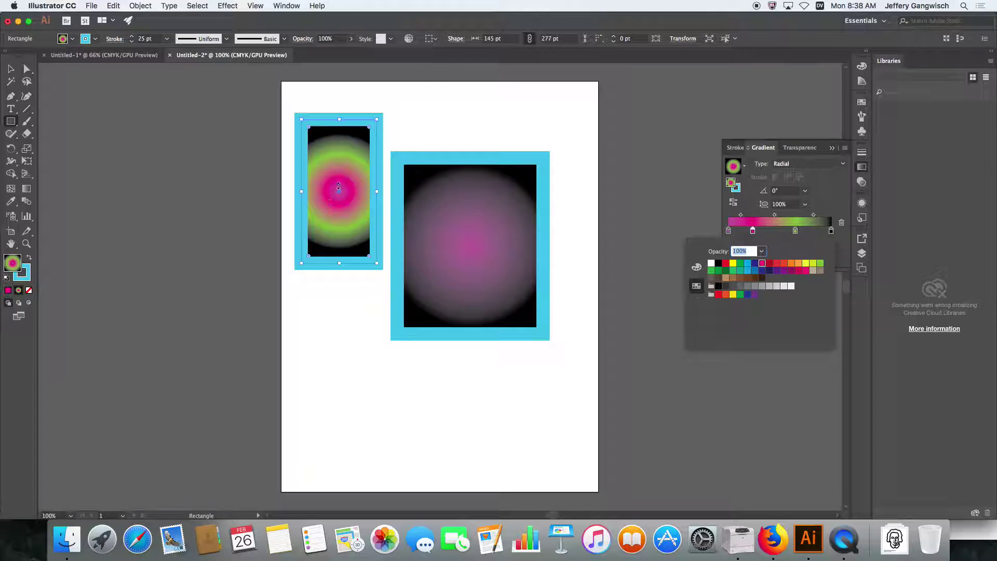
# - Add a gradient stop between the magenta and green stops and color it with the teal green swatch
pyautogui.click(777, 231)
pyautogui.doubleClick(777, 231)
pyautogui.click(748, 270)
pyautogui.click(740, 270)
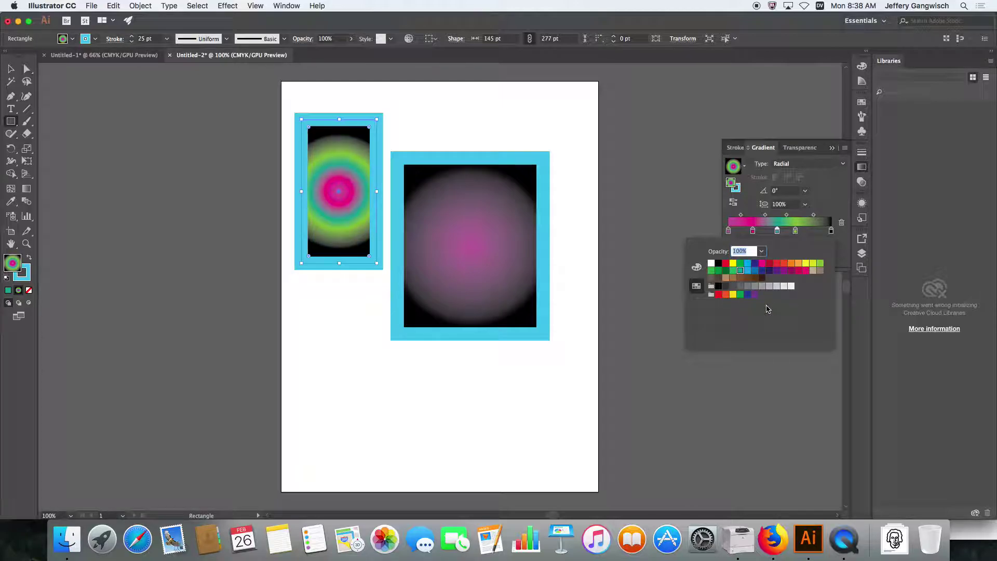
# - Select both gradient-filled rectangles on the artboard and delete them
pyautogui.click(746, 204)
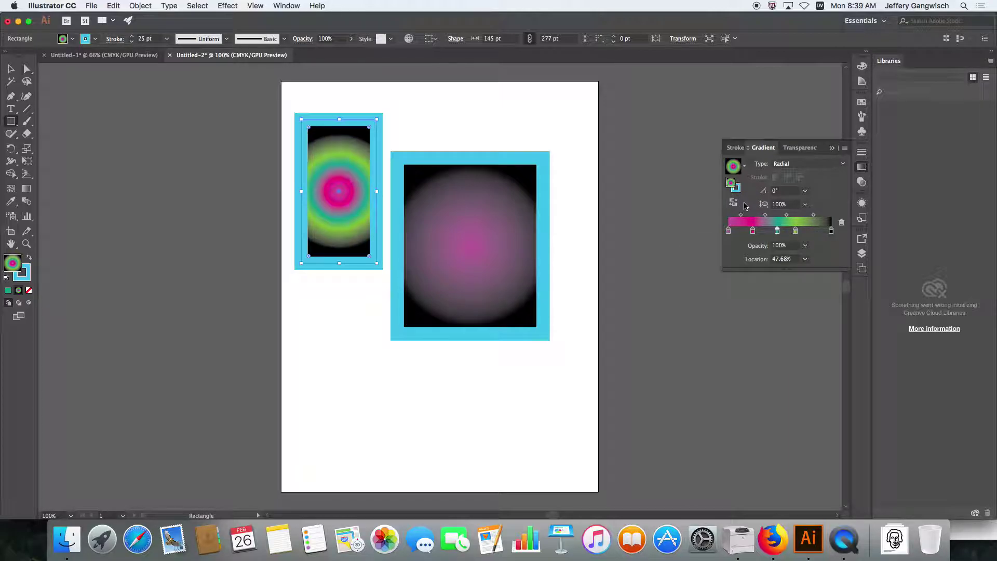
pyautogui.click(134, 154)
pyautogui.press('v')
pyautogui.moveTo(282, 100); pyautogui.dragTo(588, 341)
pyautogui.press('Delete')
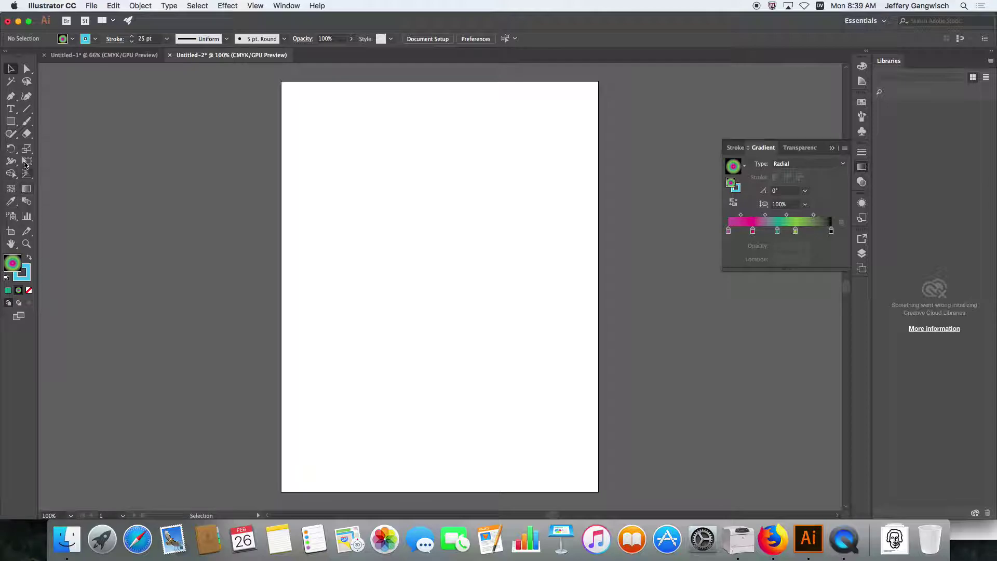
# - Draw a 612 by 792 pt rectangle covering the whole artboard, with a solid teal green fill and no stroke
pyautogui.click(11, 121)
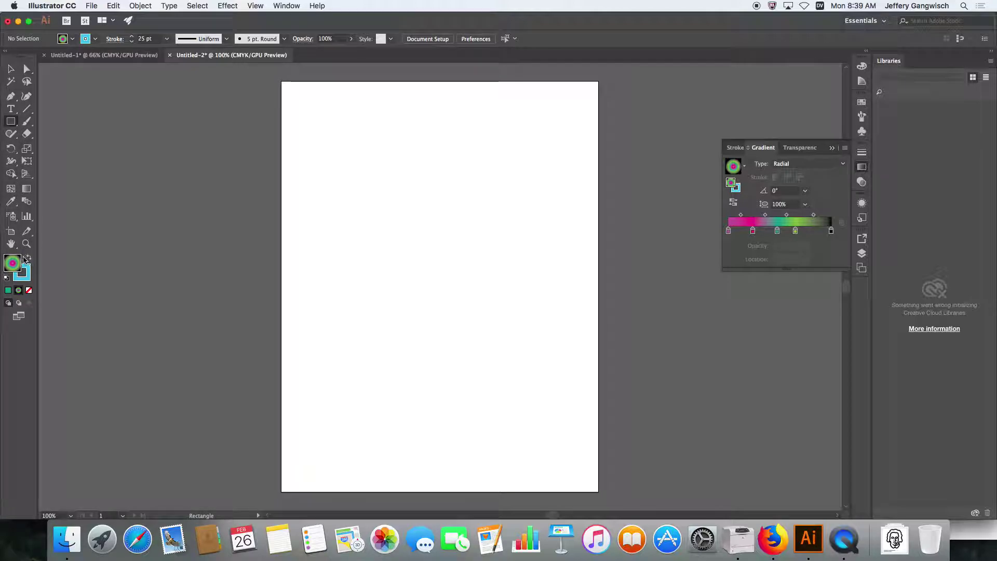
pyautogui.click(9, 290)
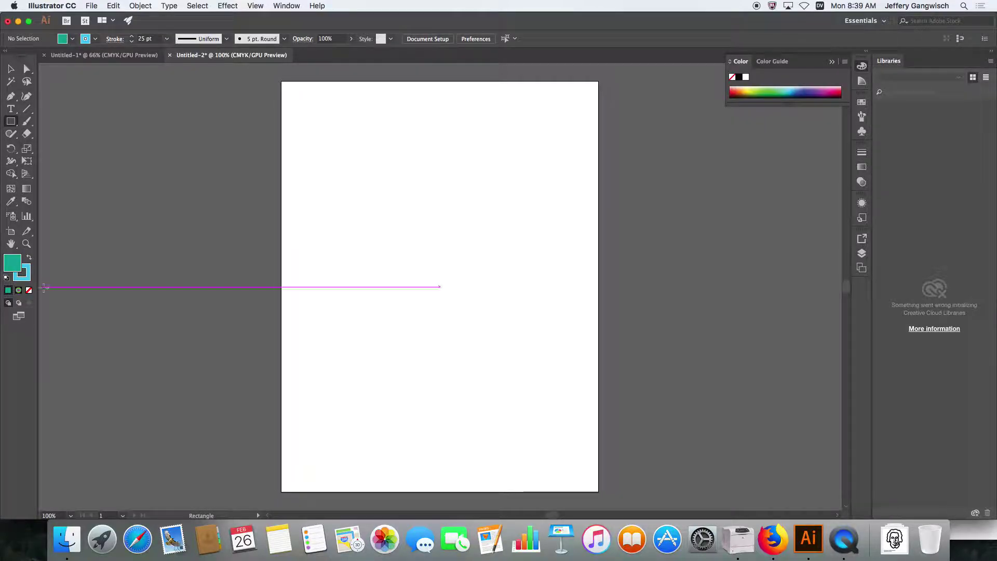
pyautogui.click(27, 279)
pyautogui.click(29, 291)
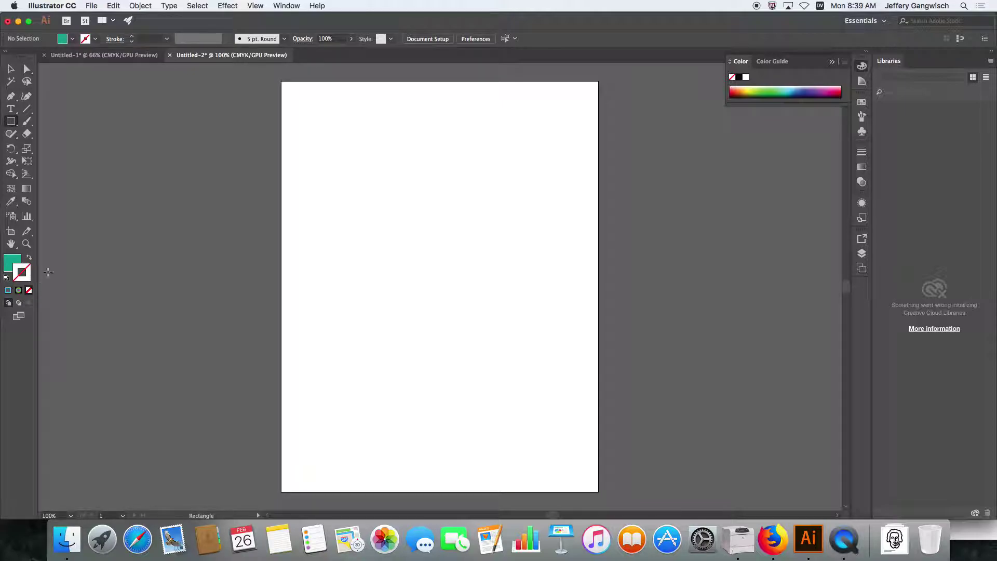
pyautogui.moveTo(279, 78); pyautogui.dragTo(600, 491)
pyautogui.click(10, 68)
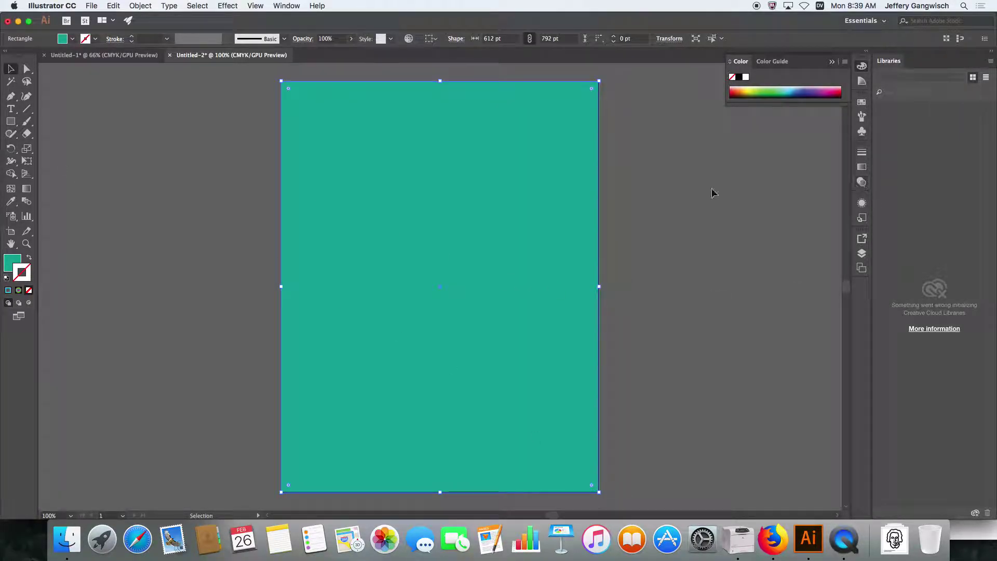
# - Choose the Gradient tool and fill the artboard-sized rectangle with the existing multicolor radial gradient
pyautogui.click(29, 189)
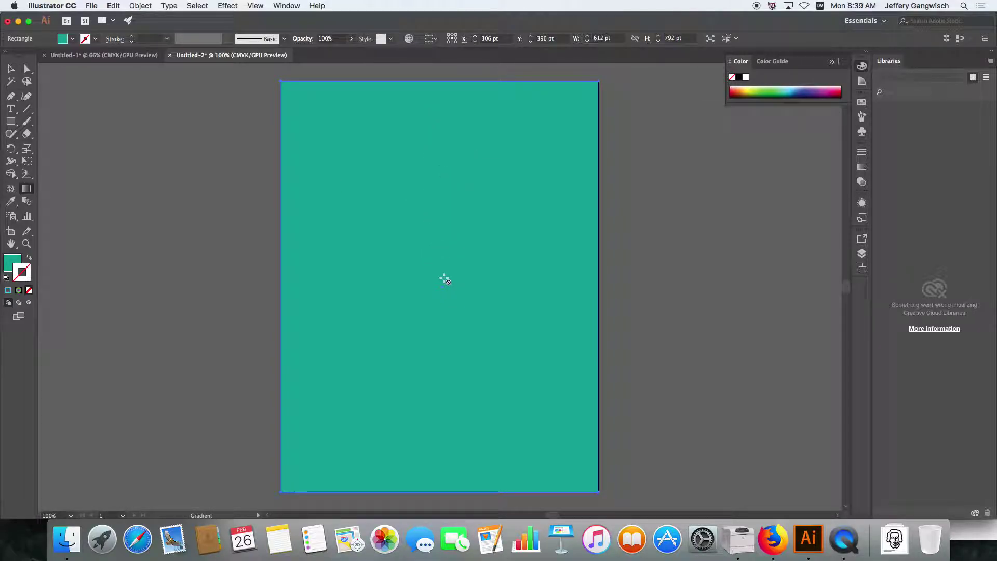
pyautogui.press('x')
pyautogui.click(454, 179)
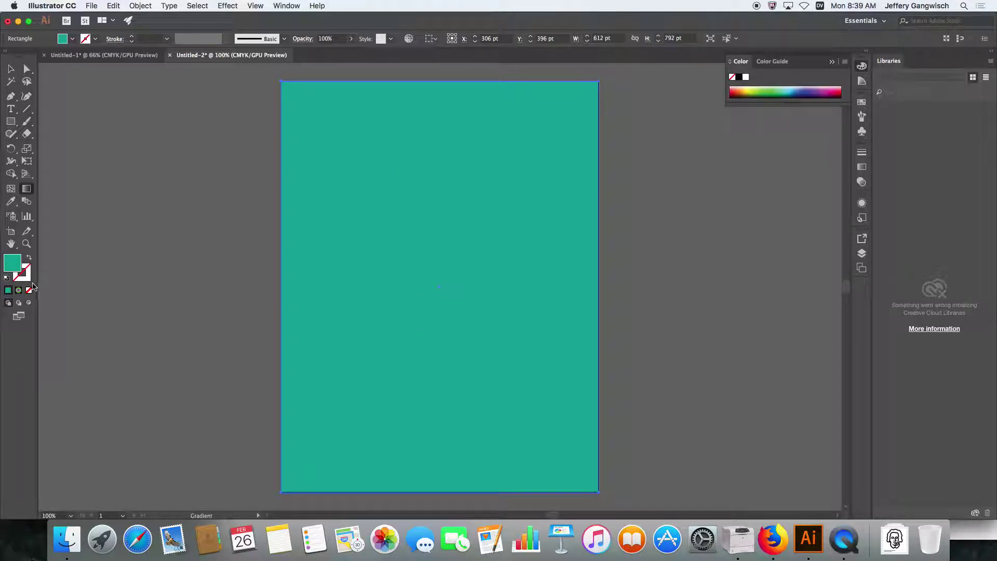
pyautogui.click(861, 167)
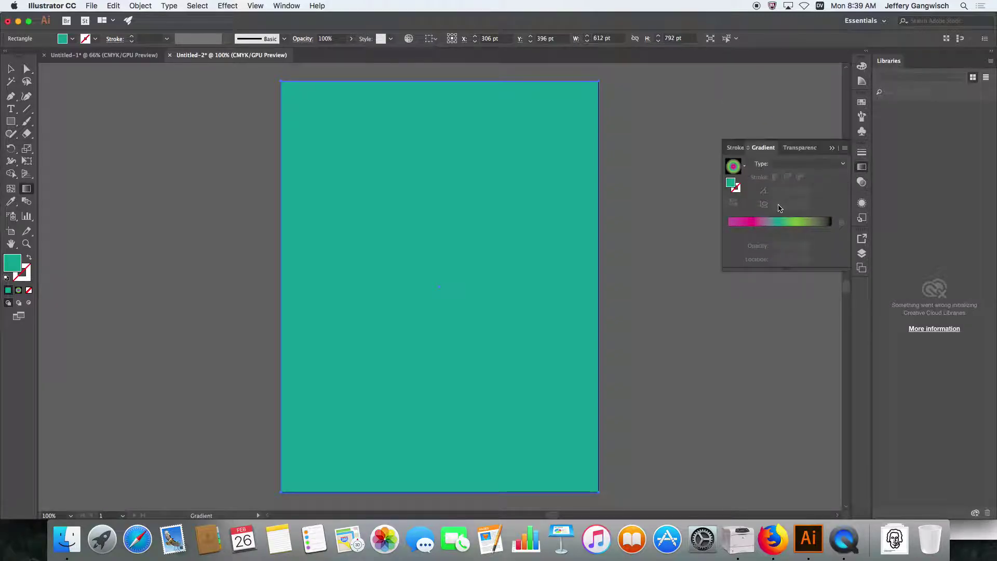
pyautogui.click(733, 166)
# - Remove the magenta, teal and light green stops from the gradient, keeping only its two end stops
pyautogui.click(753, 232)
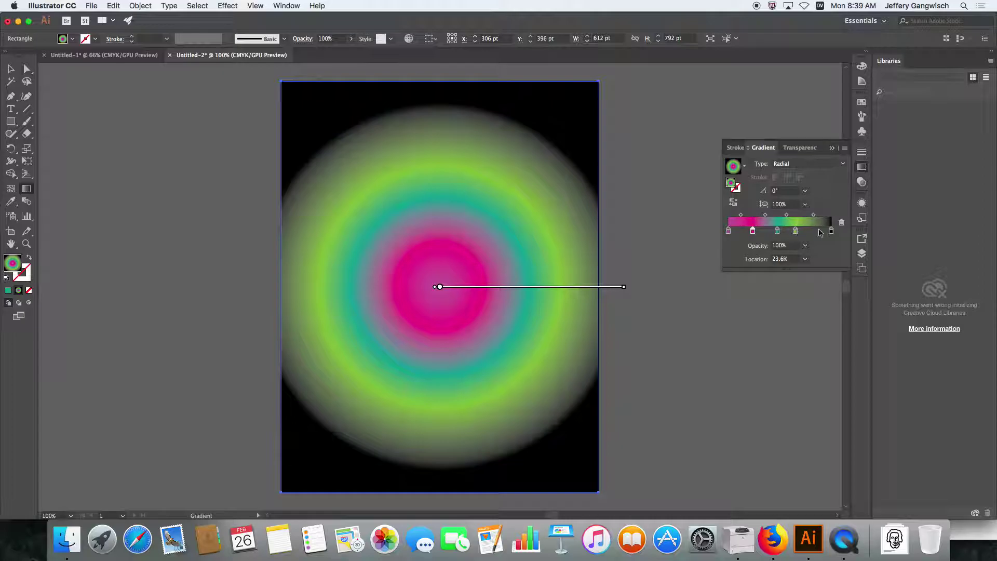
pyautogui.click(842, 223)
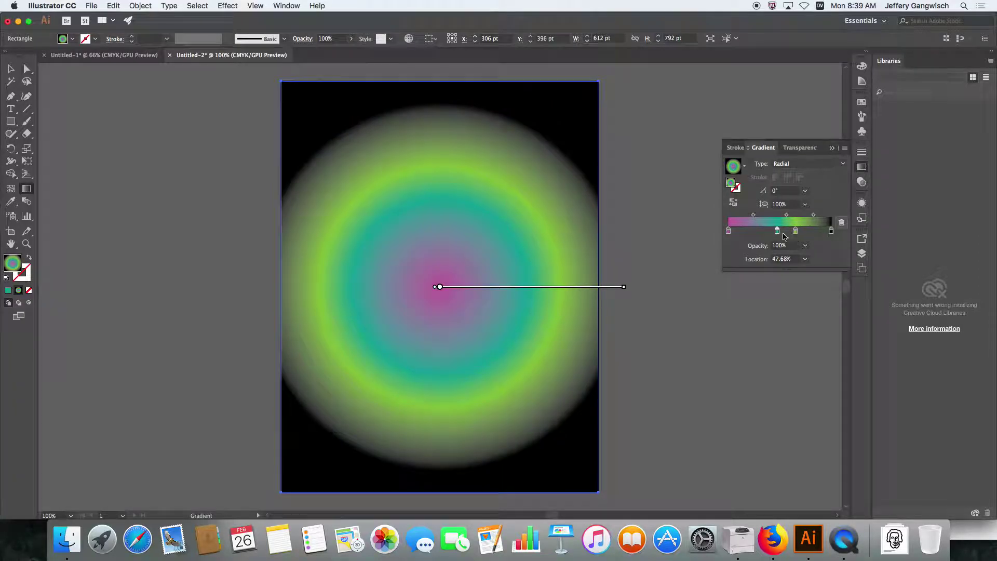
pyautogui.click(841, 224)
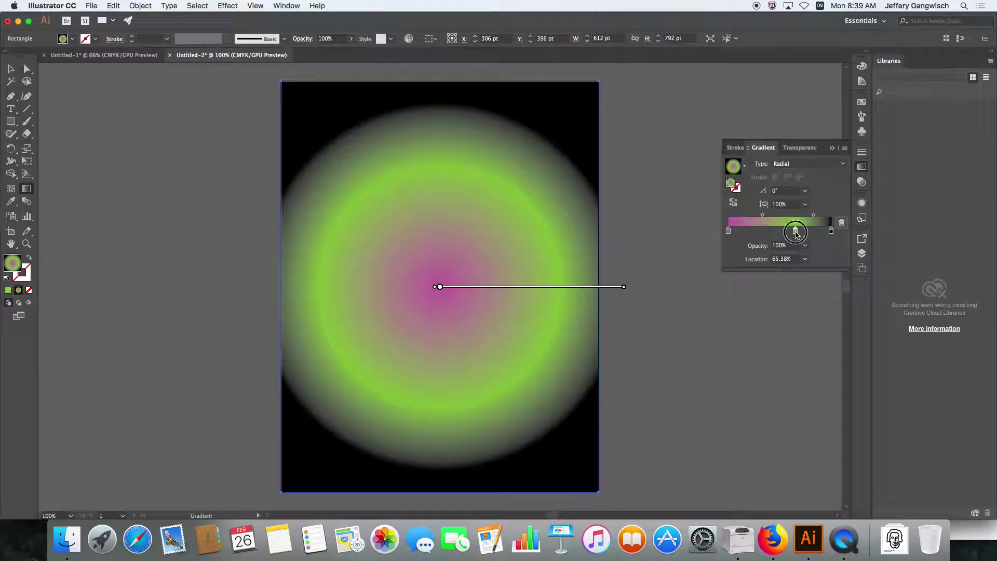
pyautogui.click(842, 224)
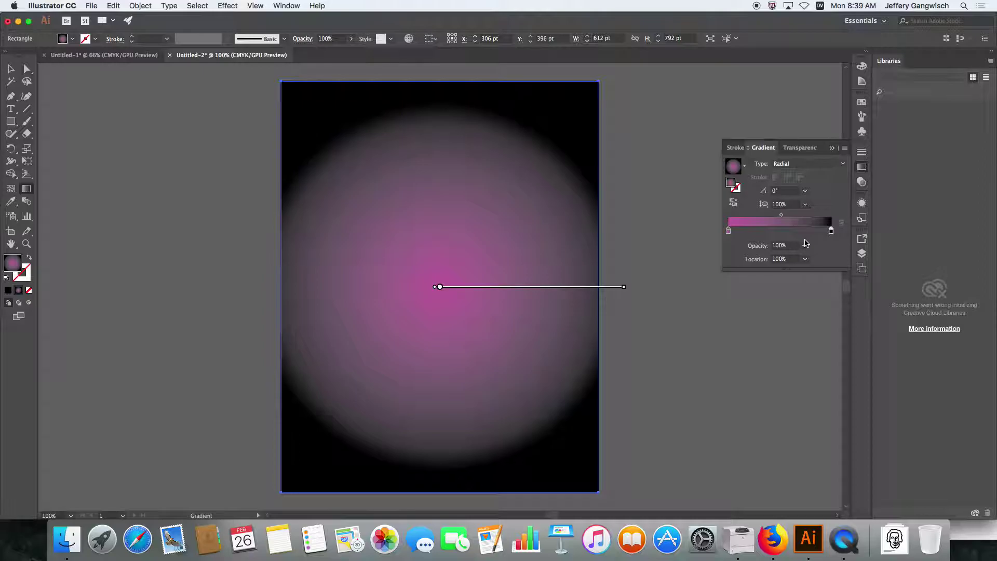
# - Color both end stops of the radial gradient with the same bright pink swatch
pyautogui.doubleClick(729, 231)
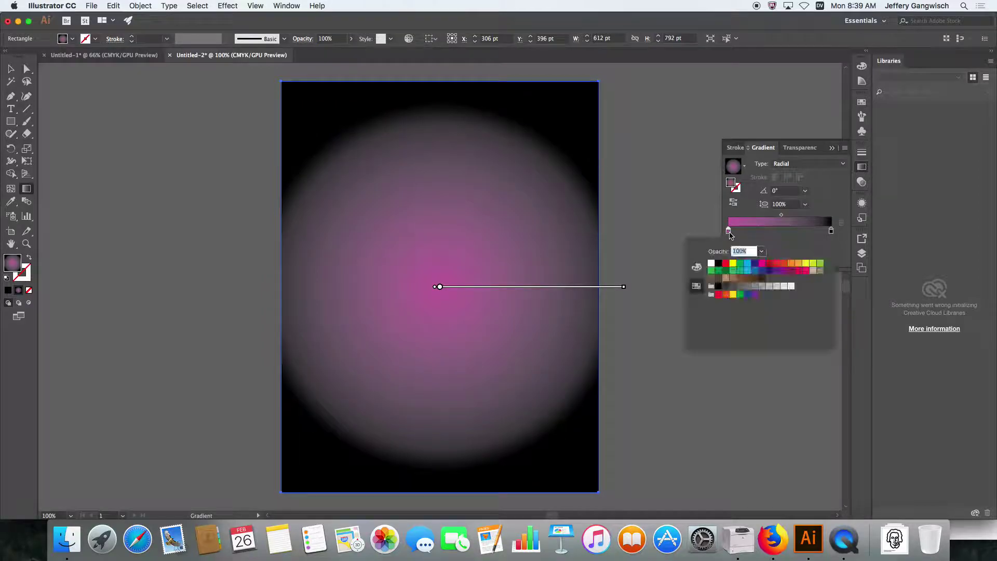
pyautogui.click(727, 272)
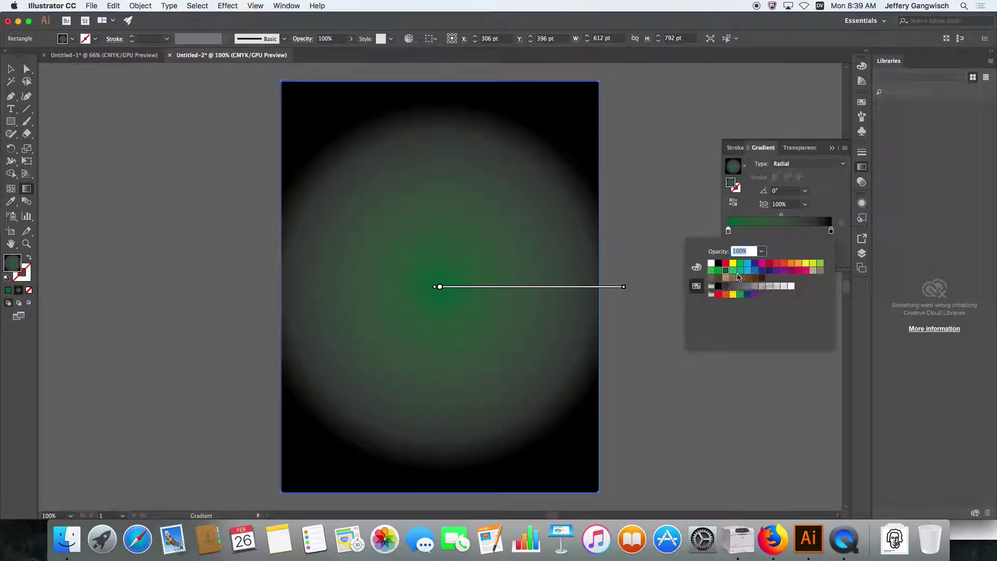
pyautogui.click(791, 271)
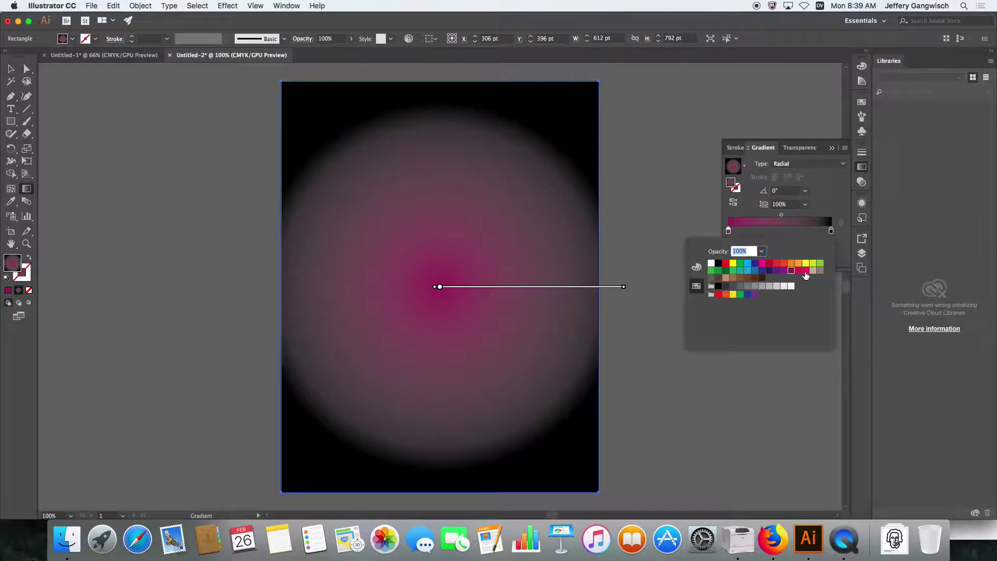
pyautogui.click(805, 270)
pyautogui.doubleClick(831, 232)
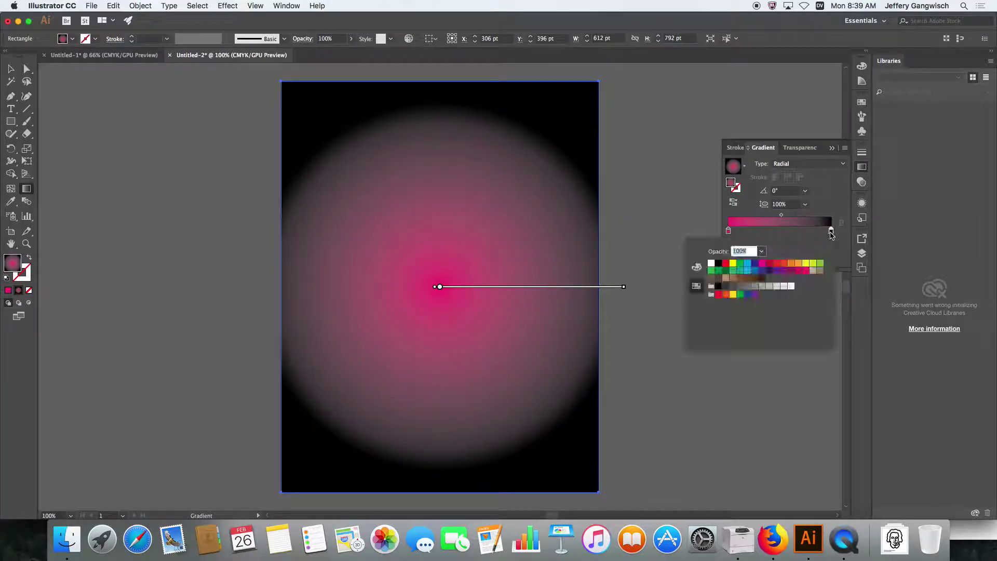
pyautogui.click(805, 271)
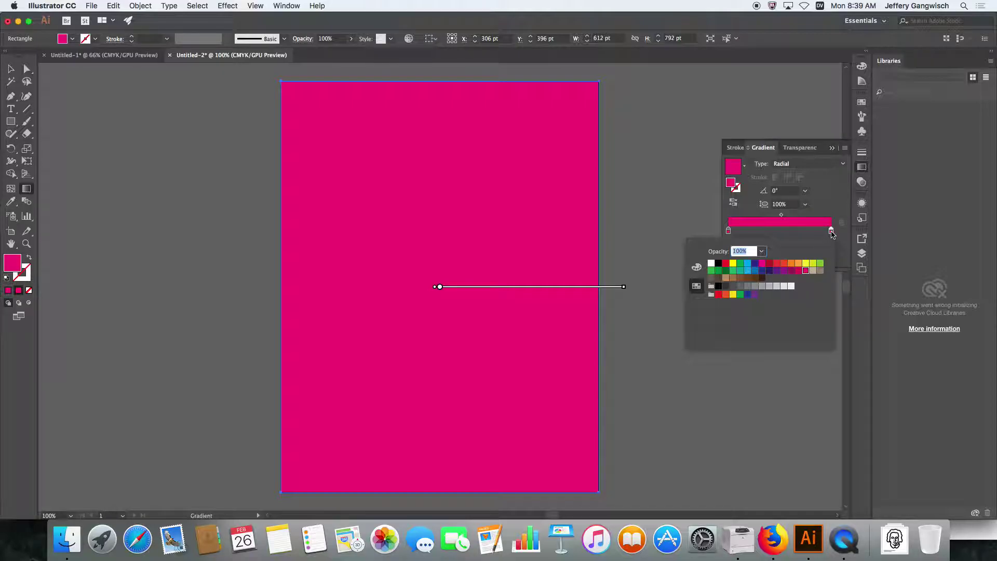
# - Reorient the radial gradient to run vertically down the rectangle's middle, with one end near the upper edge
pyautogui.click(624, 287)
pyautogui.moveTo(625, 287)
pyautogui.mouseDown()
pyautogui.moveTo(569, 333)
pyautogui.moveTo(561, 265)
pyautogui.moveTo(594, 273)
pyautogui.mouseUp()
pyautogui.moveTo(446, 289)
pyautogui.mouseDown()
pyautogui.moveTo(434, 284)
pyautogui.moveTo(443, 268)
pyautogui.moveTo(439, 88)
pyautogui.mouseUp()
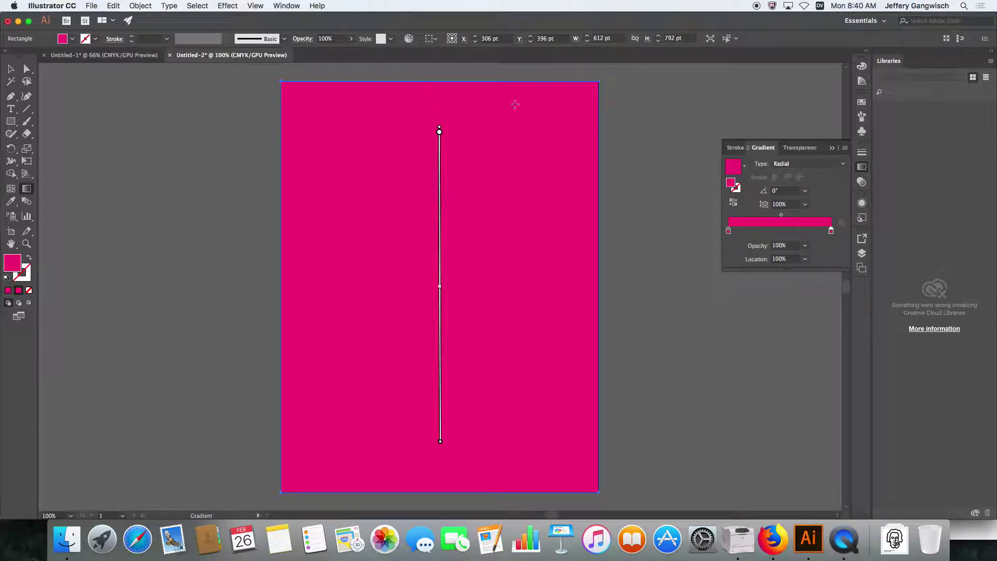
# - Darken the gradient's outer stop by setting its CMYK black value to 56%
pyautogui.doubleClick(830, 231)
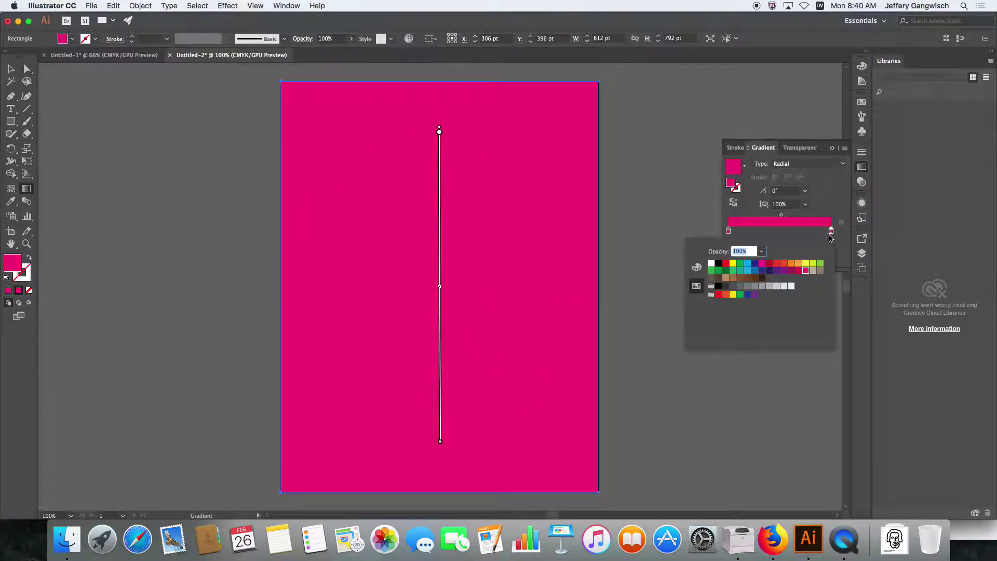
pyautogui.click(699, 268)
pyautogui.moveTo(744, 310); pyautogui.dragTo(776, 307)
pyautogui.click(828, 242)
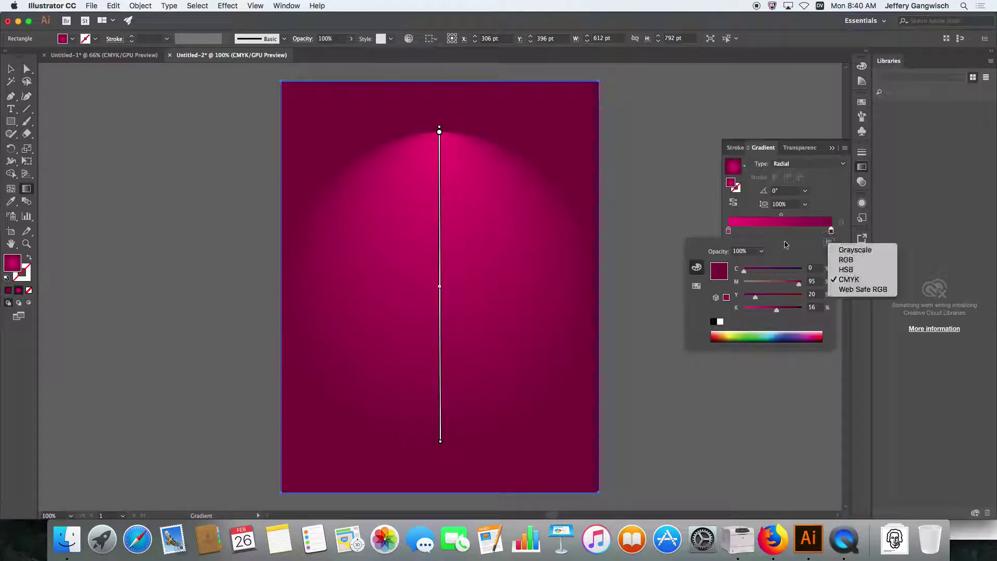
pyautogui.click(439, 133)
pyautogui.click(439, 133)
# - Reposition the radial gradient and redraw it in several directions, ending with one from the rectangle's lower part toward its upper-right corner
pyautogui.moveTo(429, 164)
pyautogui.mouseDown()
pyautogui.moveTo(431, 180)
pyautogui.moveTo(440, 149)
pyautogui.mouseUp()
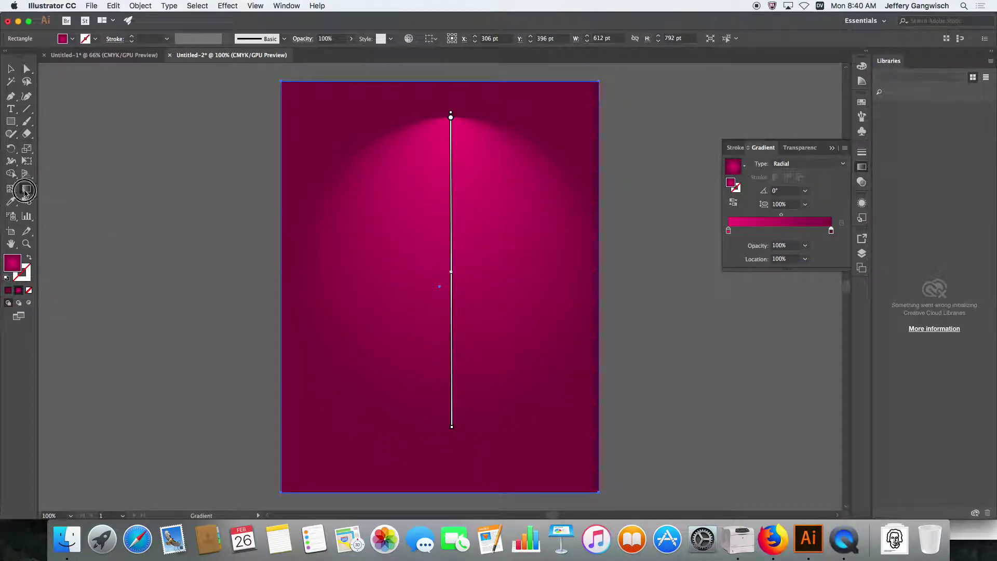
pyautogui.moveTo(305, 128); pyautogui.dragTo(441, 338)
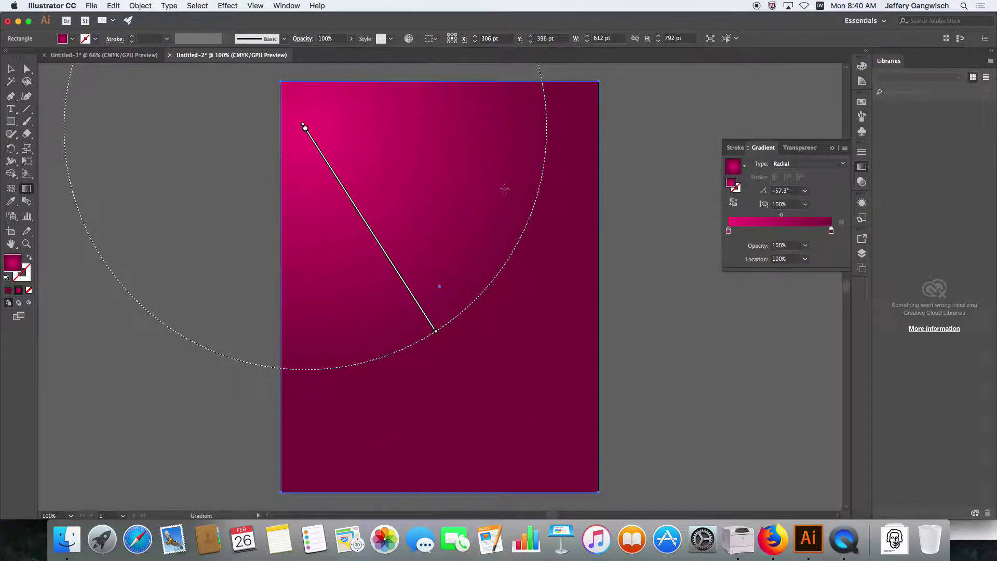
pyautogui.moveTo(503, 189); pyautogui.dragTo(449, 407)
pyautogui.moveTo(385, 230); pyautogui.dragTo(444, 488)
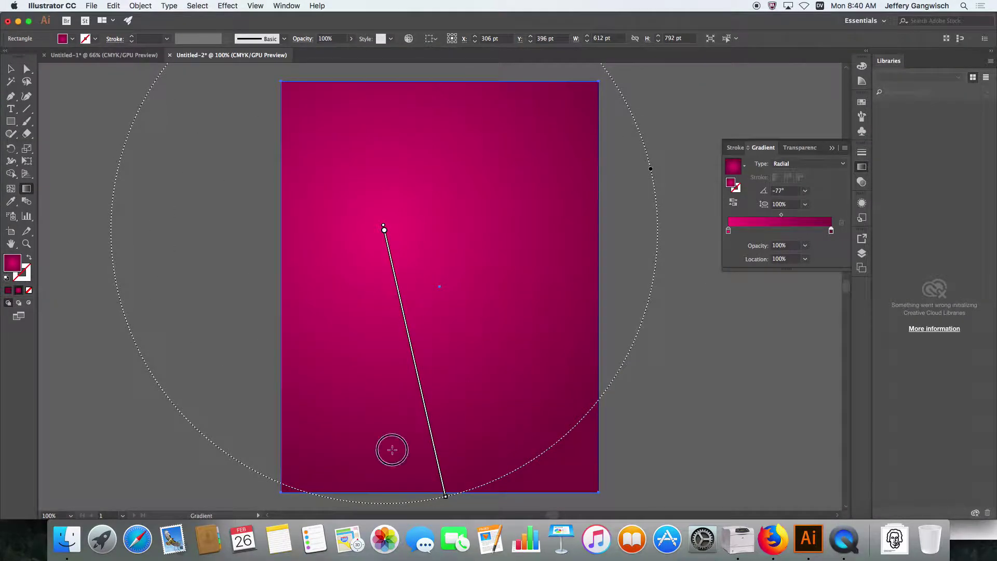
pyautogui.moveTo(394, 444); pyautogui.dragTo(540, 212)
# - Move the pink stop outward along the gradient, and shift and shorten the radial gradient within the rectangle's lower-left area
pyautogui.moveTo(395, 445)
pyautogui.mouseDown()
pyautogui.moveTo(461, 318)
pyautogui.moveTo(418, 333)
pyautogui.moveTo(430, 318)
pyautogui.moveTo(412, 333)
pyautogui.moveTo(447, 292)
pyautogui.mouseUp()
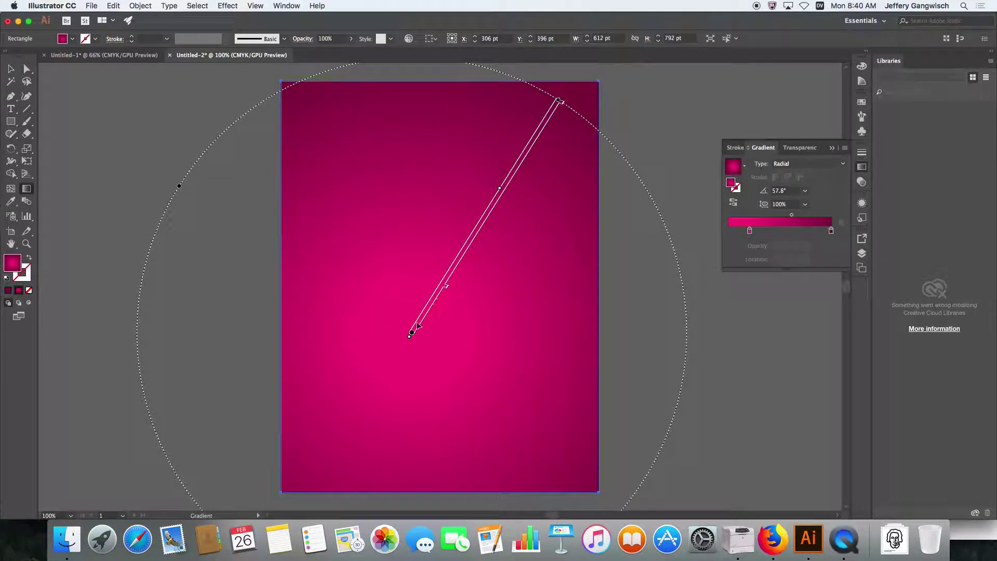
pyautogui.moveTo(412, 332); pyautogui.dragTo(384, 390)
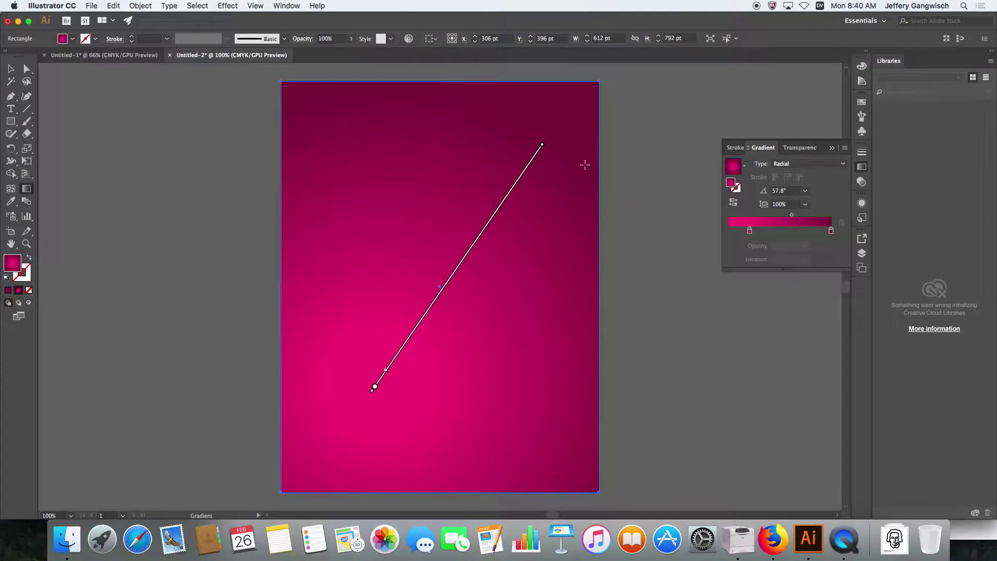
pyautogui.moveTo(550, 149)
pyautogui.mouseDown()
pyautogui.moveTo(563, 151)
pyautogui.moveTo(469, 229)
pyautogui.moveTo(485, 243)
pyautogui.mouseUp()
pyautogui.moveTo(389, 387); pyautogui.dragTo(393, 381)
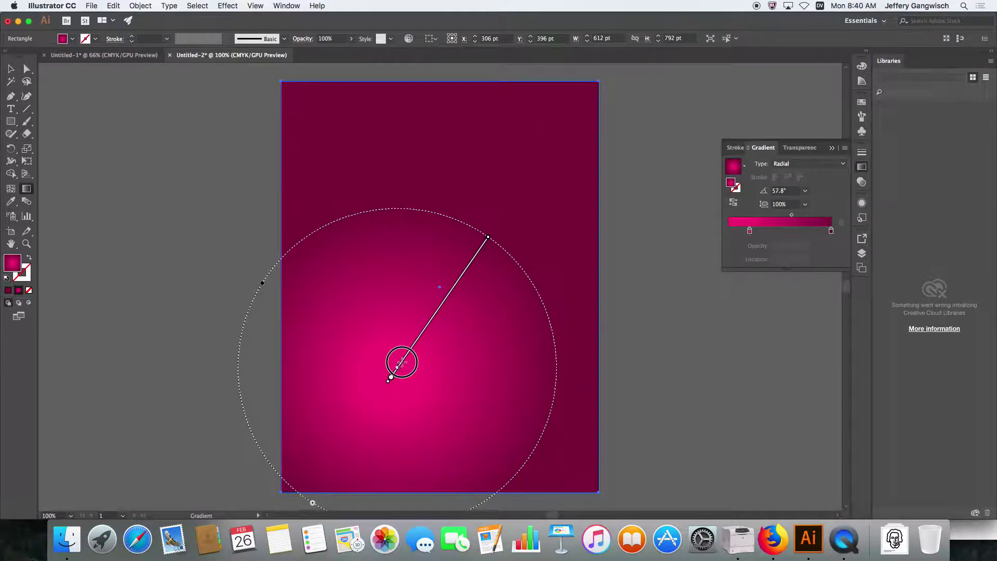
# - Swing the outer end of the radial gradient toward the rectangle's right edge
pyautogui.rightClick(390, 378)
pyautogui.click(390, 378)
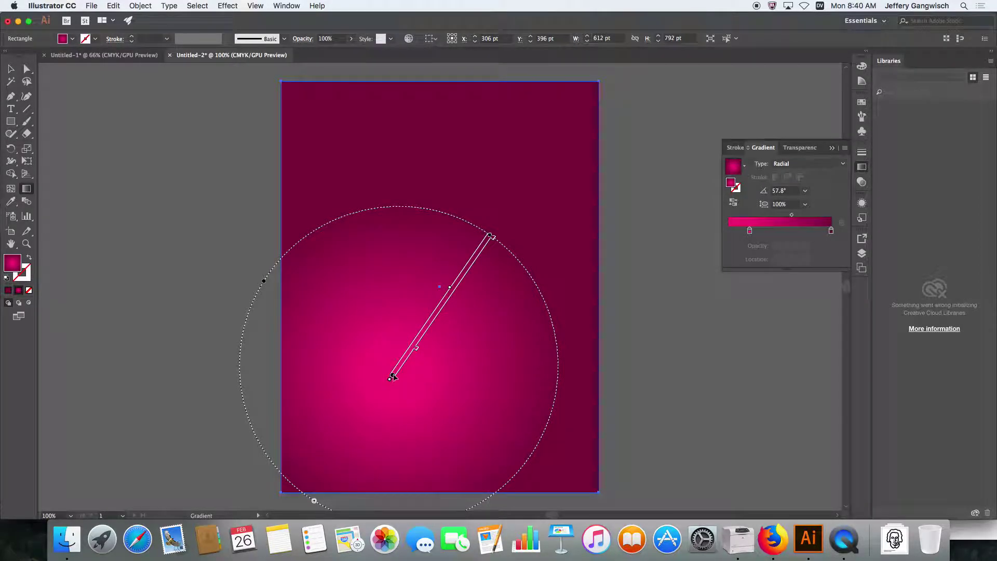
pyautogui.moveTo(390, 381); pyautogui.dragTo(527, 256)
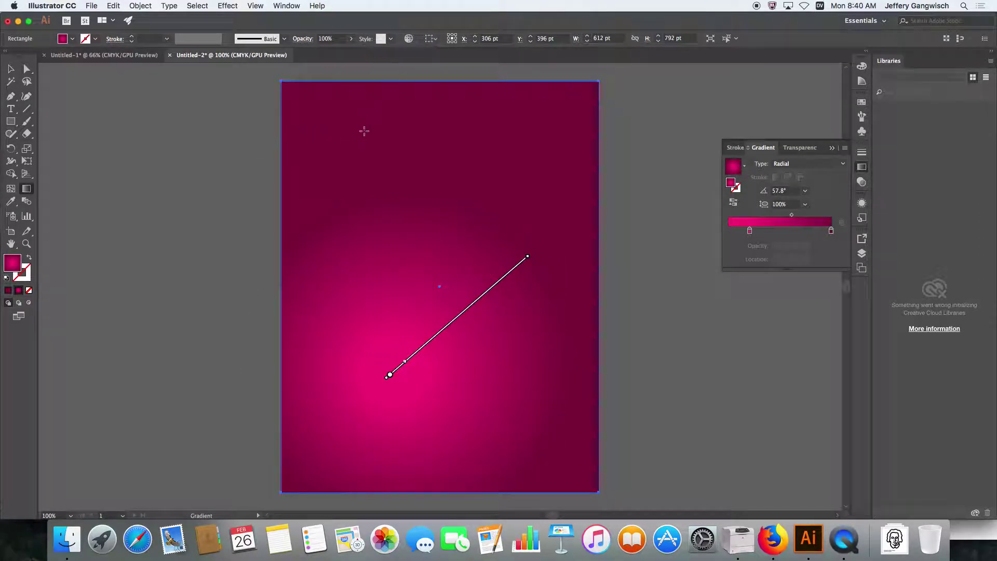
# - Redraw the radial gradient as a small glow just above the rectangle's center and rotate its direction line toward the lower right
pyautogui.moveTo(364, 130); pyautogui.dragTo(406, 183)
pyautogui.moveTo(458, 253); pyautogui.dragTo(434, 330)
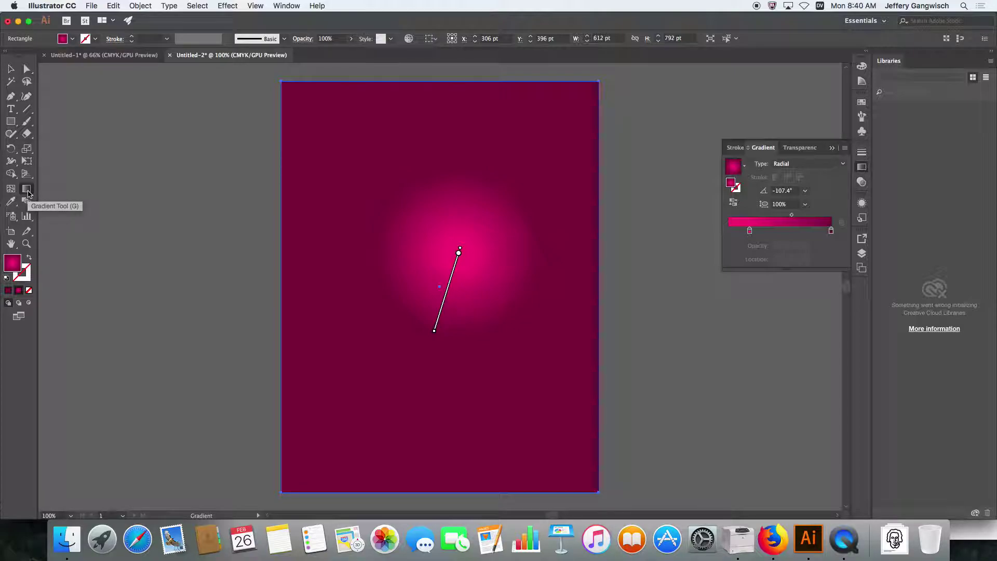
pyautogui.moveTo(458, 253)
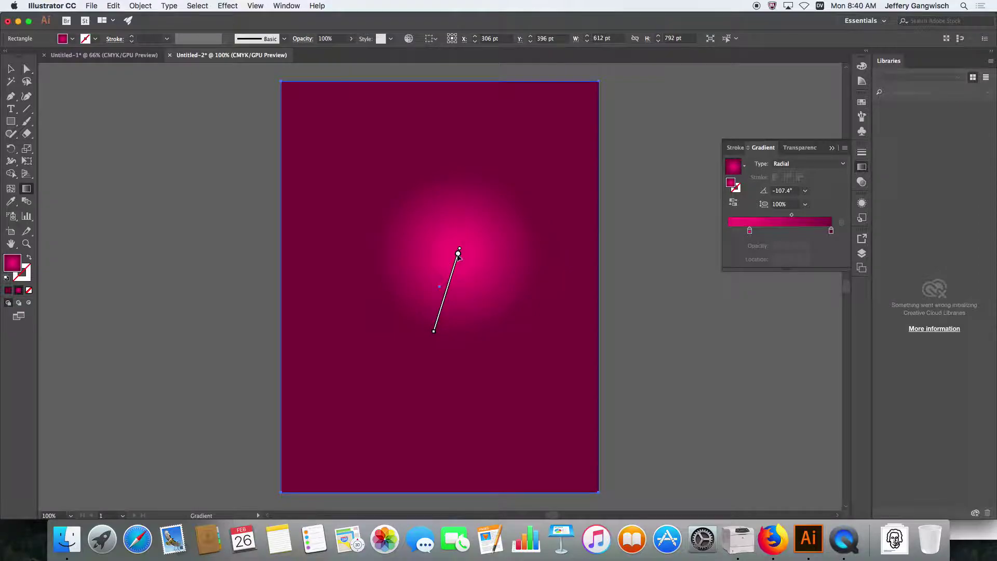
pyautogui.moveTo(460, 250)
pyautogui.mouseDown()
pyautogui.moveTo(421, 225)
pyautogui.moveTo(540, 298)
pyautogui.moveTo(443, 233)
pyautogui.moveTo(456, 246)
pyautogui.mouseUp()
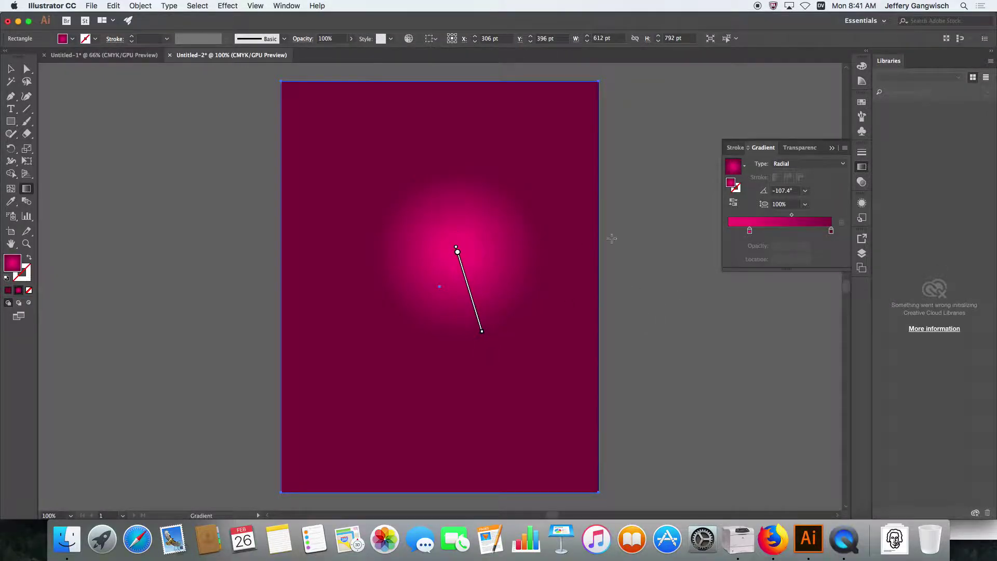
# - Change the gradient type to Linear and pull its dark stop and end point inward from the rectangle's right edge
pyautogui.click(810, 164)
pyautogui.click(802, 167)
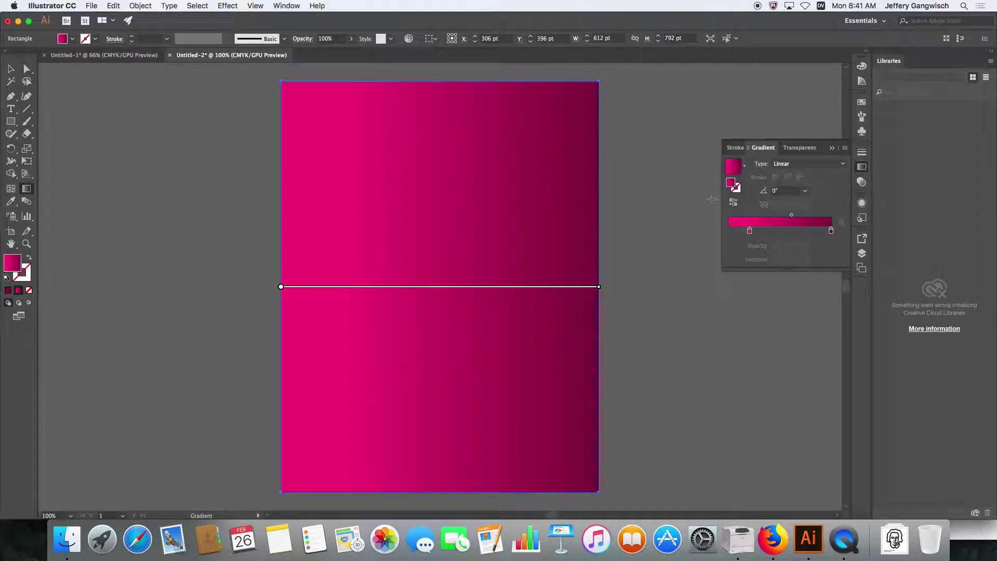
pyautogui.moveTo(280, 286)
pyautogui.mouseDown()
pyautogui.moveTo(336, 252)
pyautogui.moveTo(281, 242)
pyautogui.moveTo(280, 286)
pyautogui.mouseUp()
pyautogui.moveTo(598, 286); pyautogui.dragTo(485, 291)
pyautogui.moveTo(529, 294)
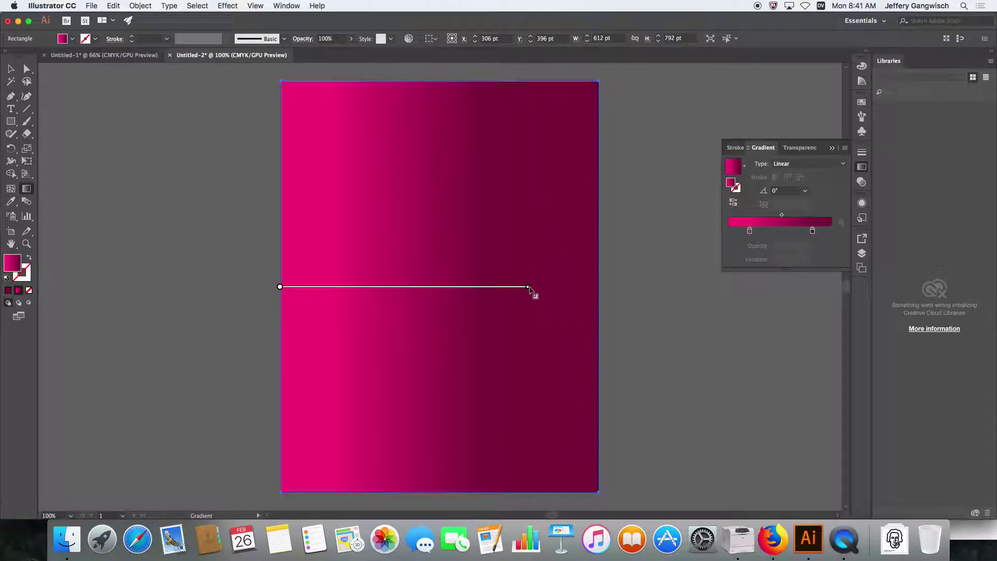
# - Shift the linear gradient to start about a quarter across the rectangle and end just inside its right edge
pyautogui.moveTo(343, 295)
pyautogui.moveTo(277, 290); pyautogui.dragTo(361, 287)
pyautogui.moveTo(605, 287)
pyautogui.mouseDown()
pyautogui.moveTo(533, 286)
pyautogui.moveTo(591, 287)
pyautogui.mouseUp()
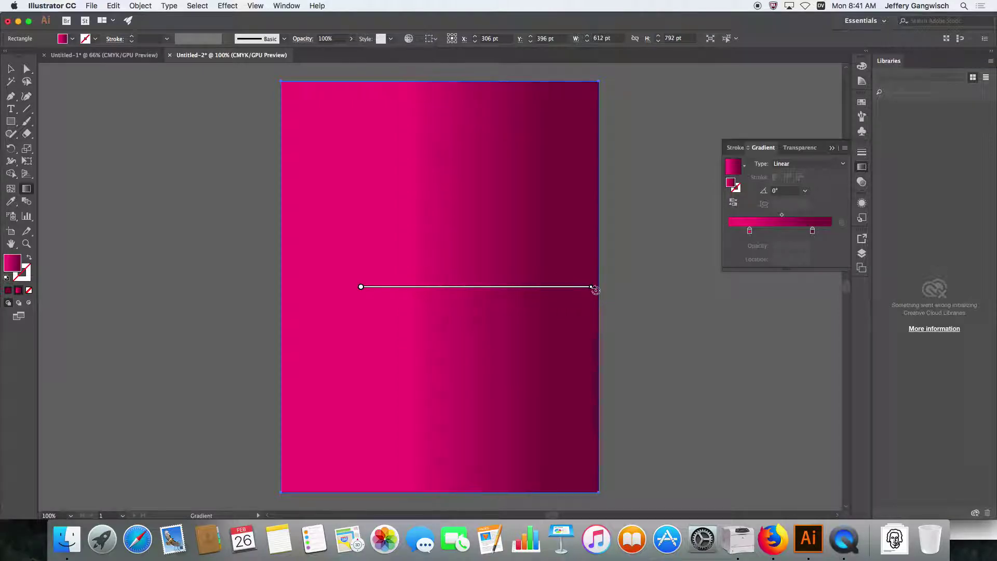
# - Stretch the linear gradient from the rectangle's left edge to well past its right edge and rotate it to -90°
pyautogui.moveTo(361, 288); pyautogui.dragTo(289, 287)
pyautogui.moveTo(522, 287); pyautogui.dragTo(793, 287)
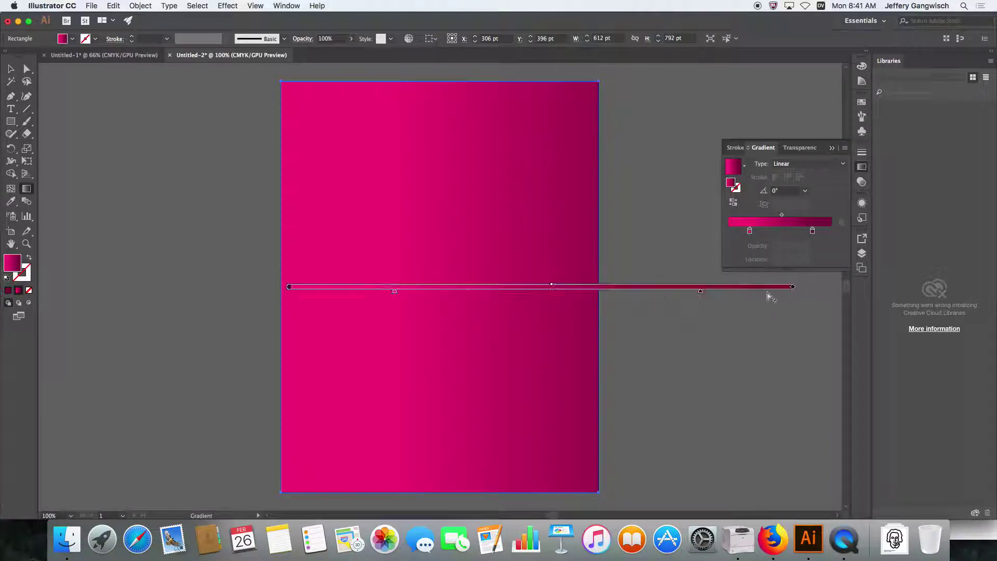
pyautogui.moveTo(784, 291)
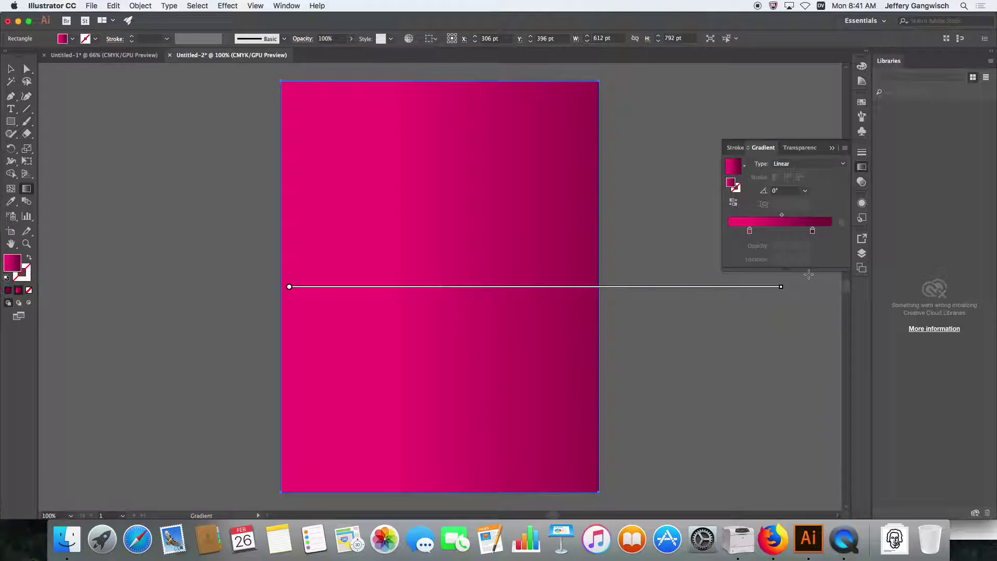
pyautogui.moveTo(783, 288)
pyautogui.mouseDown()
pyautogui.moveTo(774, 310)
pyautogui.moveTo(442, 414)
pyautogui.moveTo(278, 413)
pyautogui.moveTo(313, 428)
pyautogui.moveTo(296, 423)
pyautogui.moveTo(315, 367)
pyautogui.mouseUp()
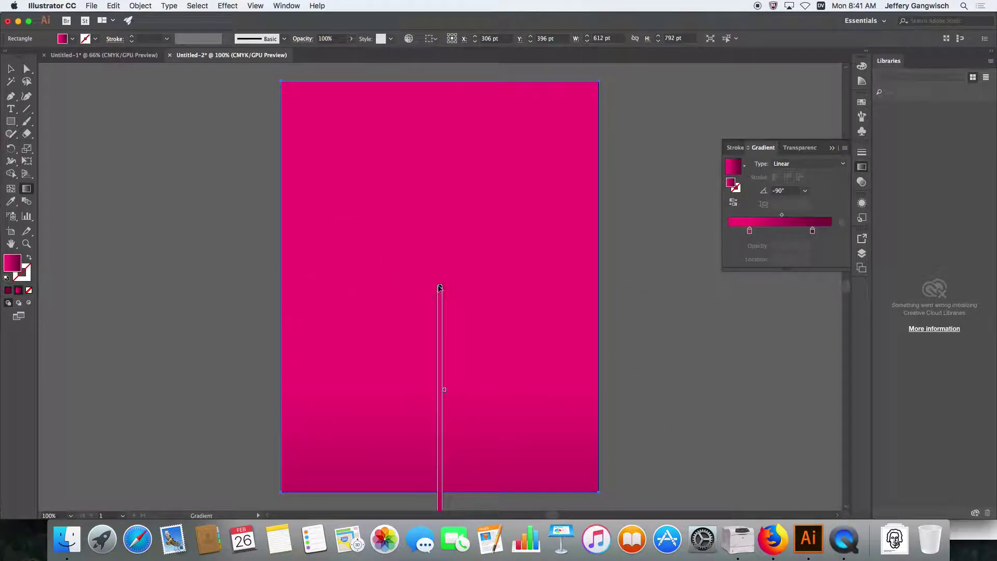
# - Move the vertical gradient's start to the rectangle's top edge and spread its two color stops to the ends of the gradient
pyautogui.moveTo(440, 288)
pyautogui.mouseDown()
pyautogui.moveTo(440, 176)
pyautogui.moveTo(430, 345)
pyautogui.moveTo(440, 419)
pyautogui.mouseUp()
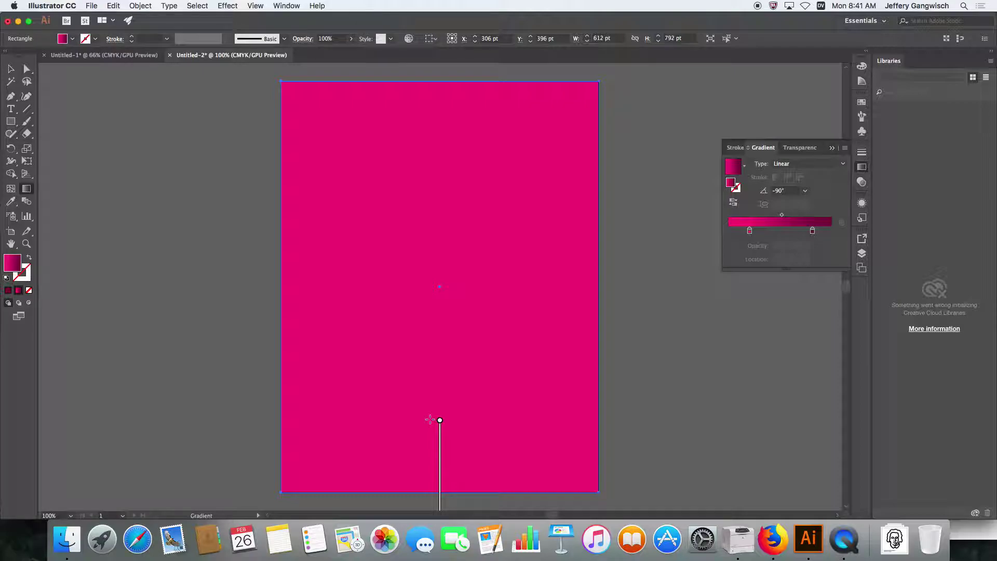
pyautogui.moveTo(441, 426)
pyautogui.moveTo(440, 422)
pyautogui.mouseDown()
pyautogui.moveTo(470, 204)
pyautogui.moveTo(437, 211)
pyautogui.moveTo(439, 248)
pyautogui.moveTo(450, 237)
pyautogui.moveTo(441, 196)
pyautogui.moveTo(456, 85)
pyautogui.moveTo(449, 81)
pyautogui.mouseUp()
pyautogui.moveTo(811, 231); pyautogui.dragTo(831, 231)
pyautogui.moveTo(750, 231); pyautogui.dragTo(728, 231)
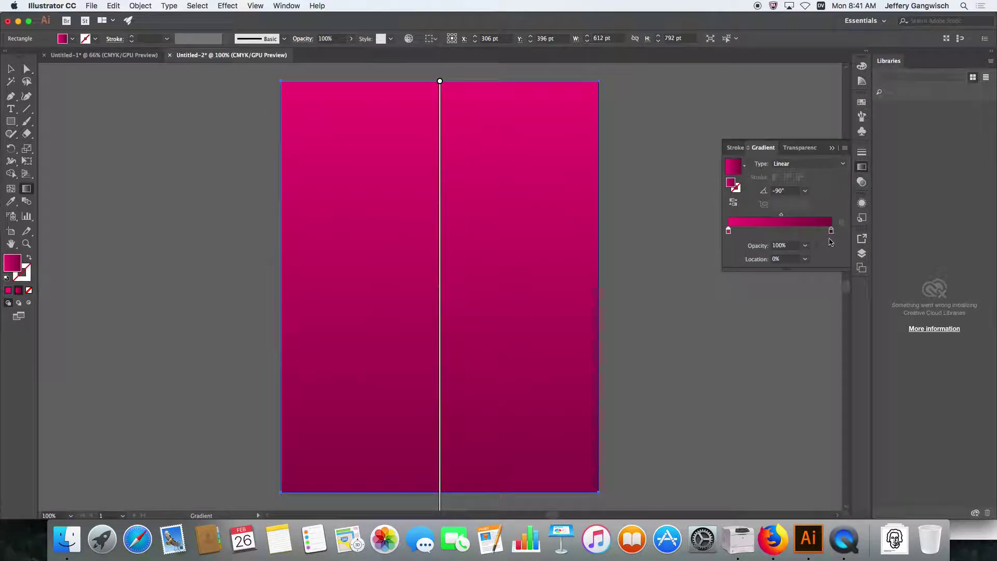
# - Set the black value of the gradient's end stop to 74% and collapse the gradient settings
pyautogui.doubleClick(831, 231)
pyautogui.moveTo(777, 308); pyautogui.dragTo(761, 314)
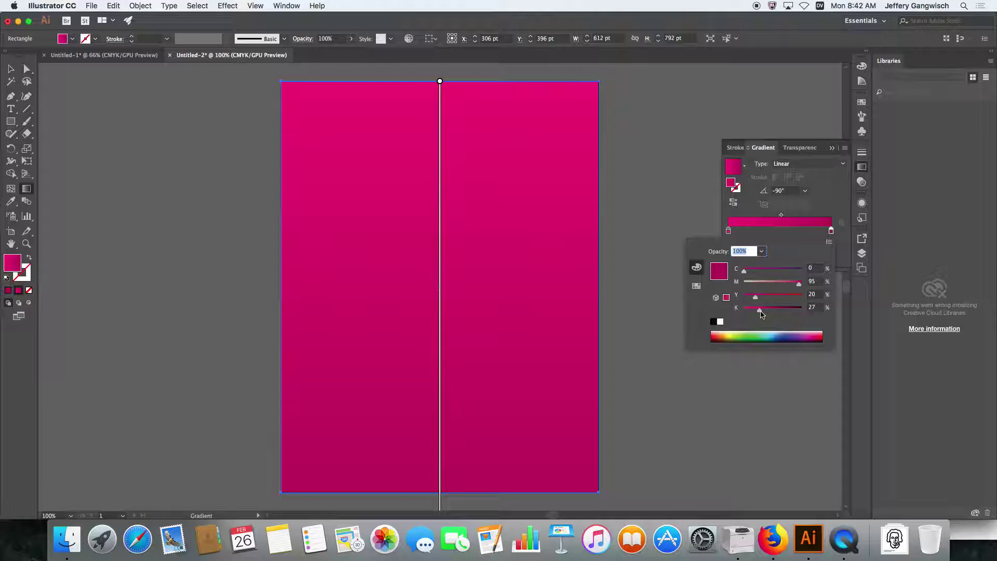
pyautogui.moveTo(761, 314); pyautogui.dragTo(787, 314)
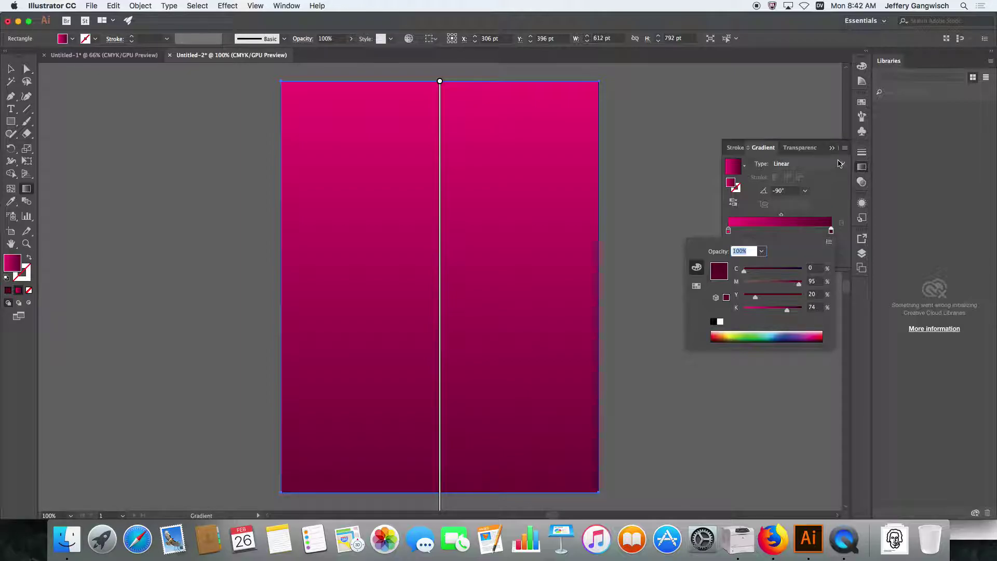
pyautogui.click(834, 155)
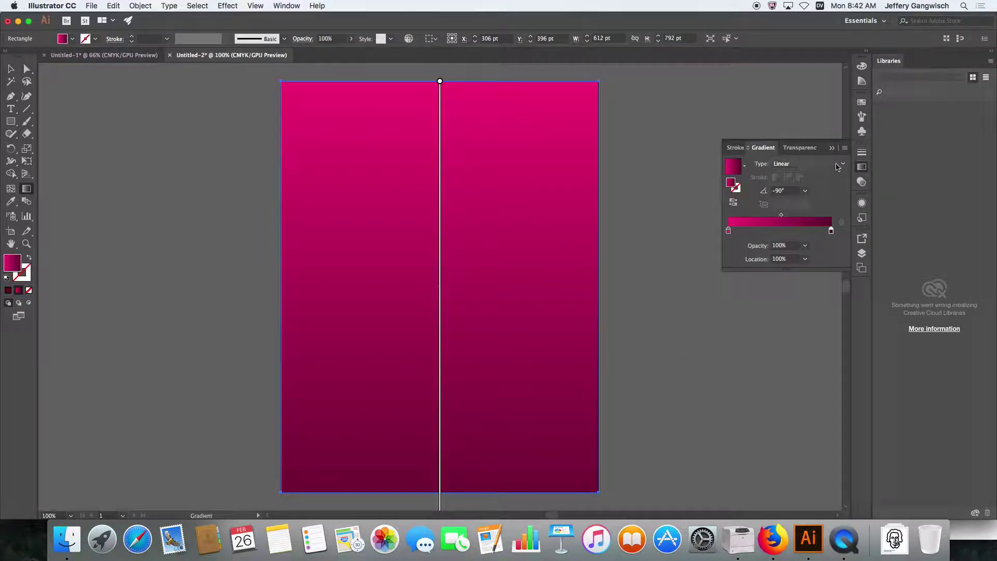
pyautogui.click(831, 148)
# - Draw a rectangle about 294 by 420 pt inside the gradient background and give it a white fill with no stroke
pyautogui.press('m')
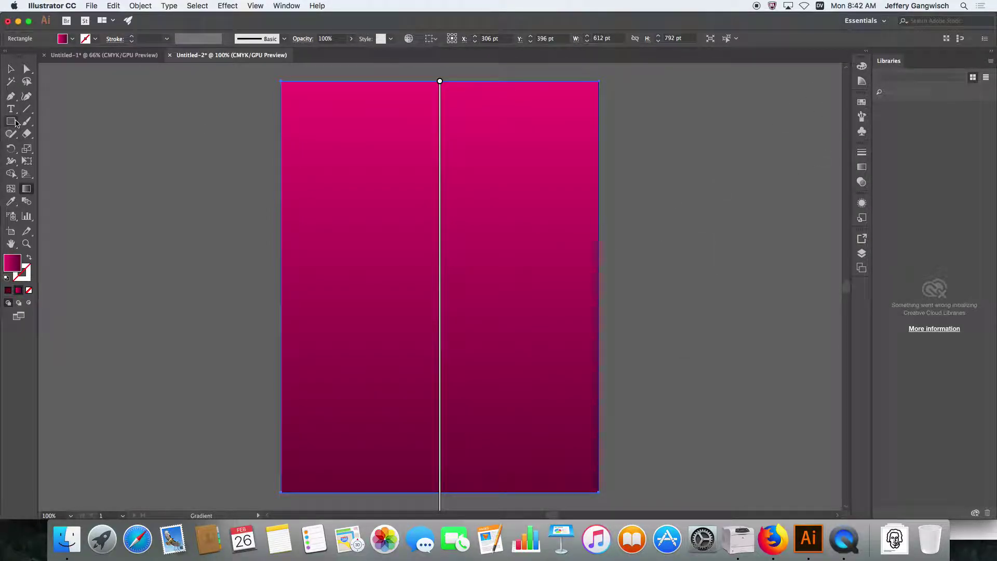
pyautogui.moveTo(359, 163)
pyautogui.mouseDown()
pyautogui.moveTo(469, 387)
pyautogui.moveTo(512, 380)
pyautogui.mouseUp()
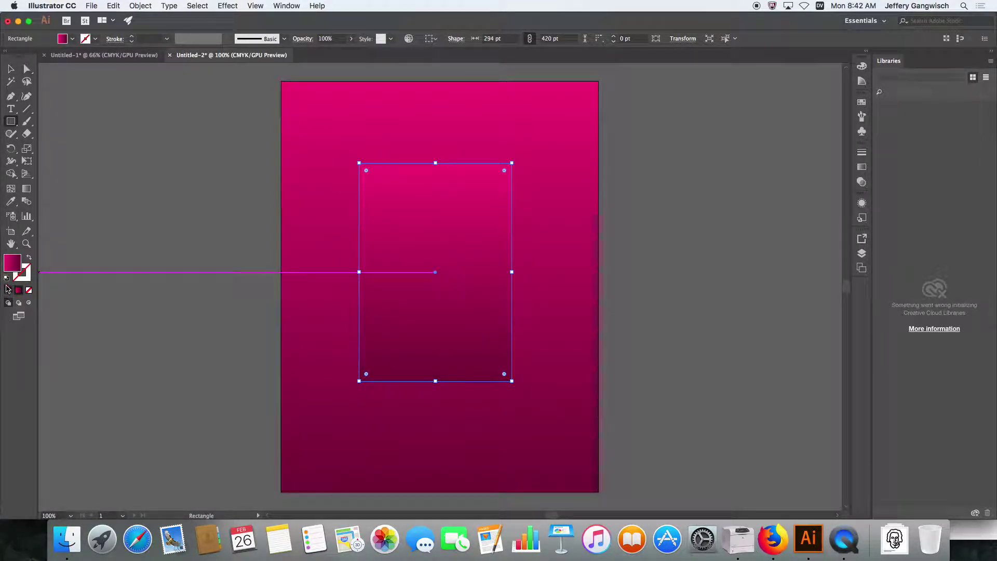
pyautogui.click(8, 289)
pyautogui.click(6, 277)
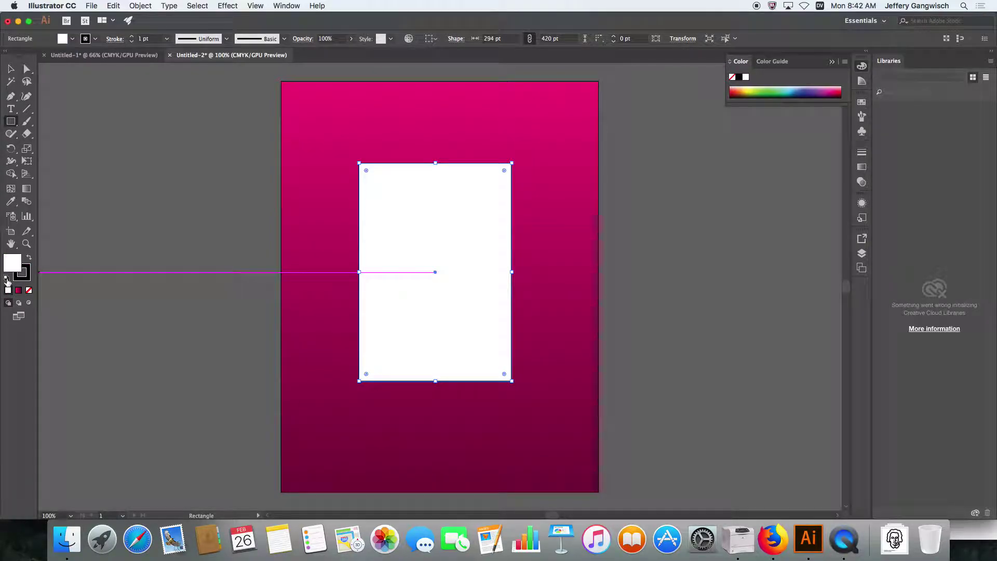
pyautogui.click(24, 275)
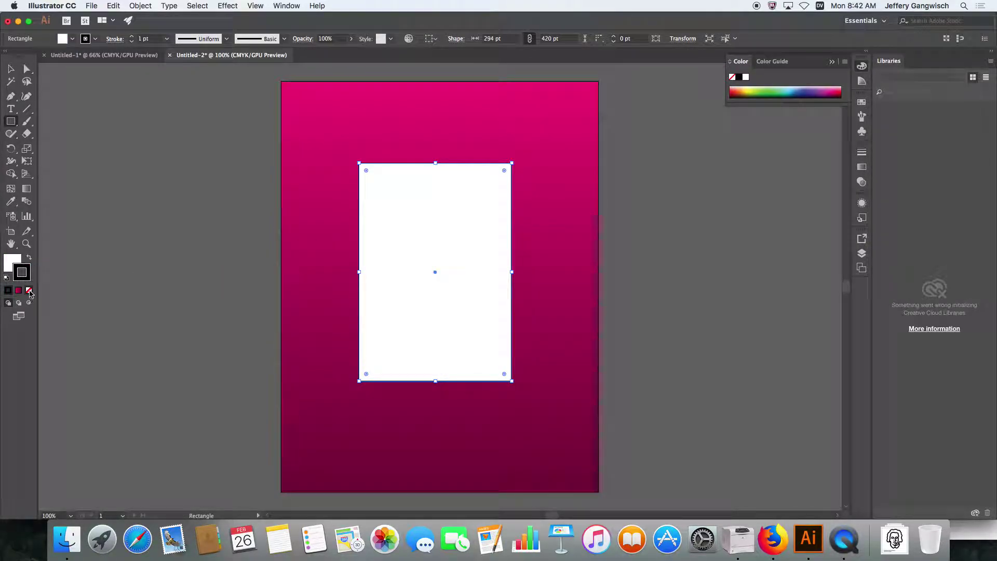
pyautogui.click(28, 290)
pyautogui.click(5, 267)
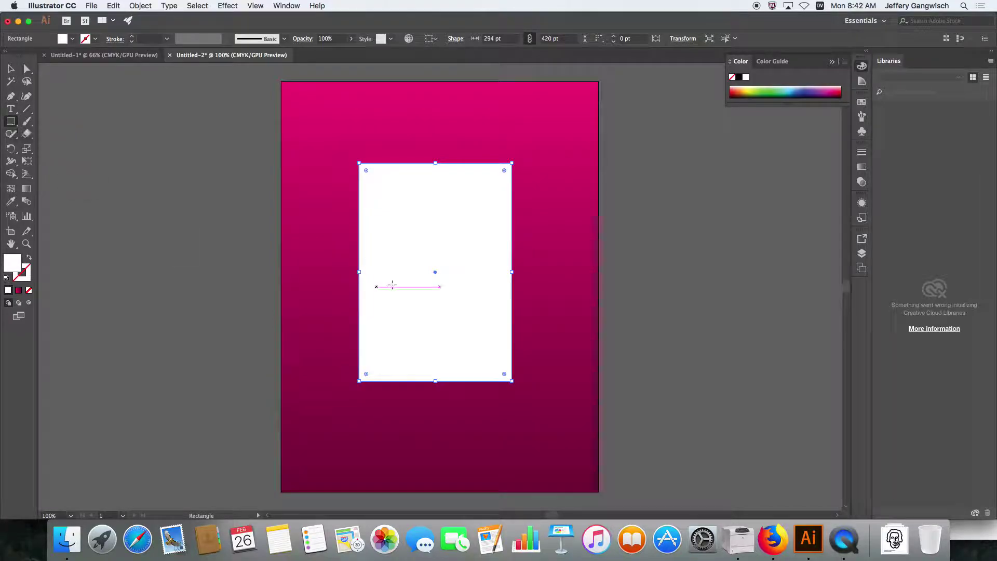
# - Change the white rectangle's fill to a fully saturated blue with a hue of about 241°
pyautogui.doubleClick(12, 267)
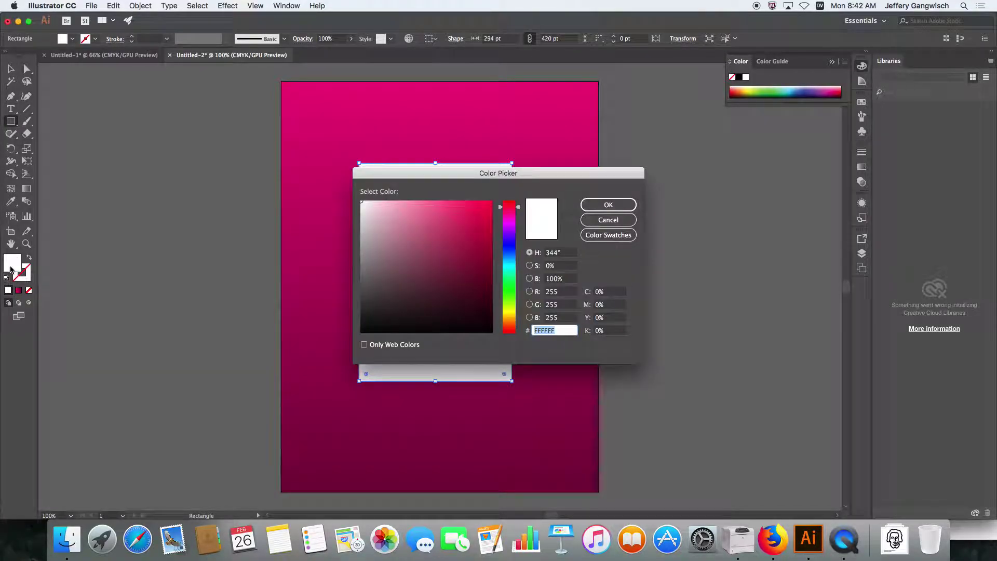
pyautogui.moveTo(495, 265); pyautogui.dragTo(507, 245)
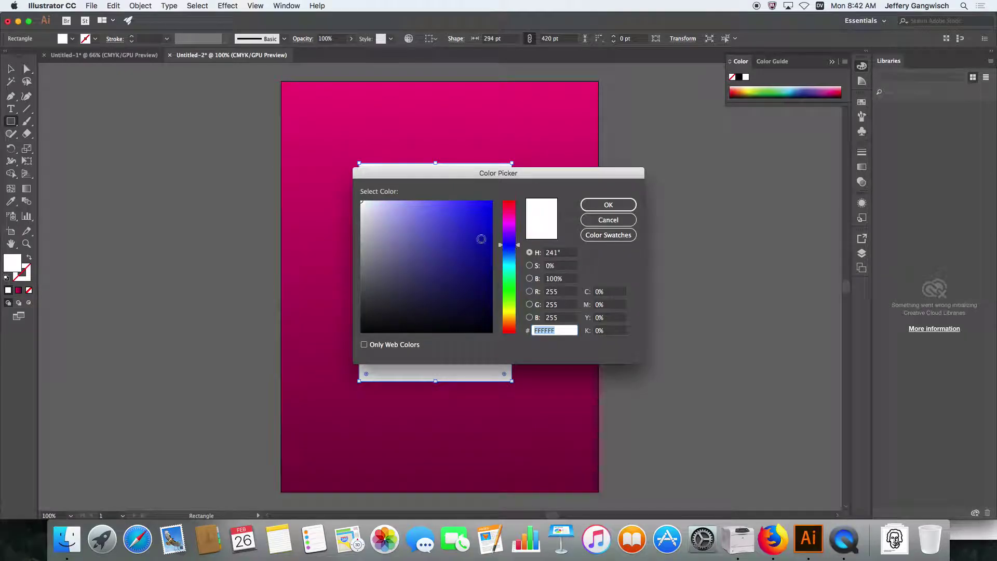
pyautogui.click(492, 201)
pyautogui.click(606, 205)
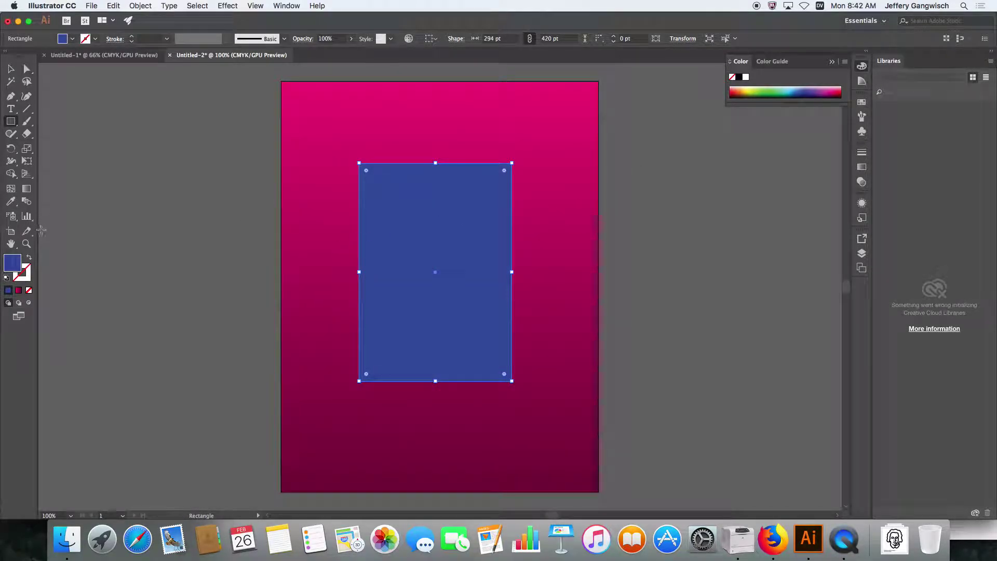
# - Draw a rectangle about 228 by 202 pt overlapping the blue one's right side and fill it with green 20FF00
pyautogui.moveTo(574, 224); pyautogui.dragTo(455, 328)
pyautogui.doubleClick(12, 262)
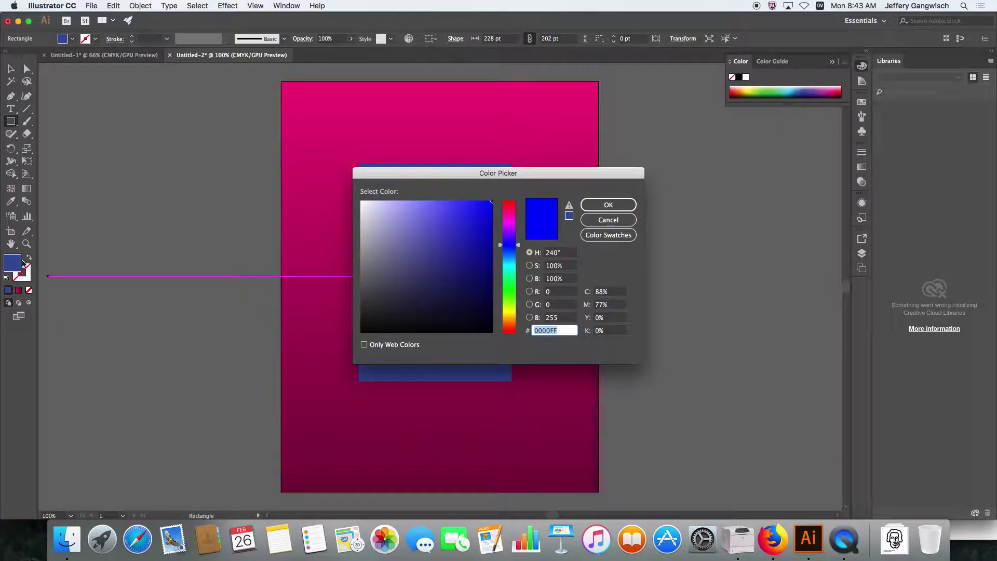
pyautogui.moveTo(505, 269); pyautogui.dragTo(509, 289)
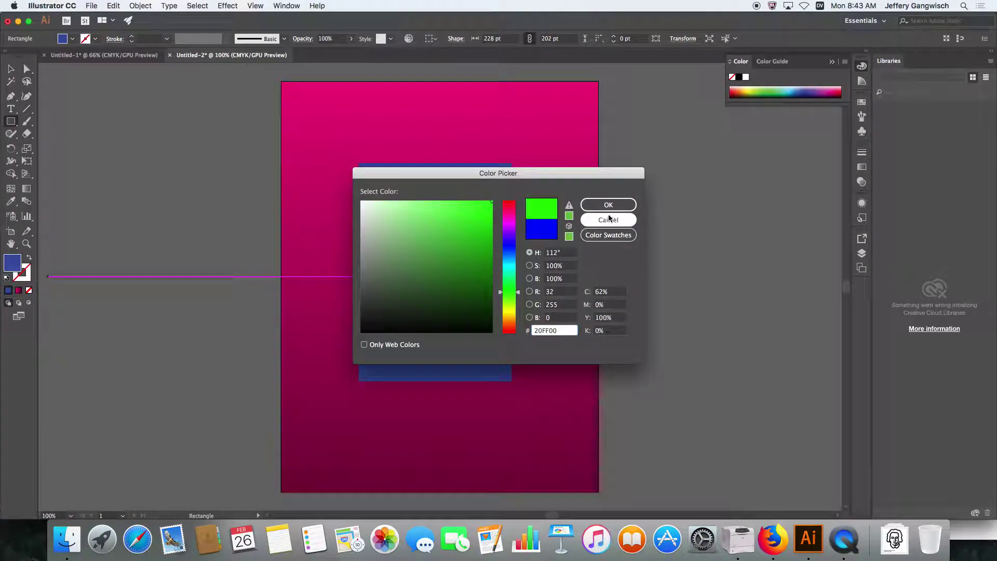
pyautogui.click(608, 205)
# - Select the blue rectangle, show its transparency settings and keep its opacity at 100%
pyautogui.press('v')
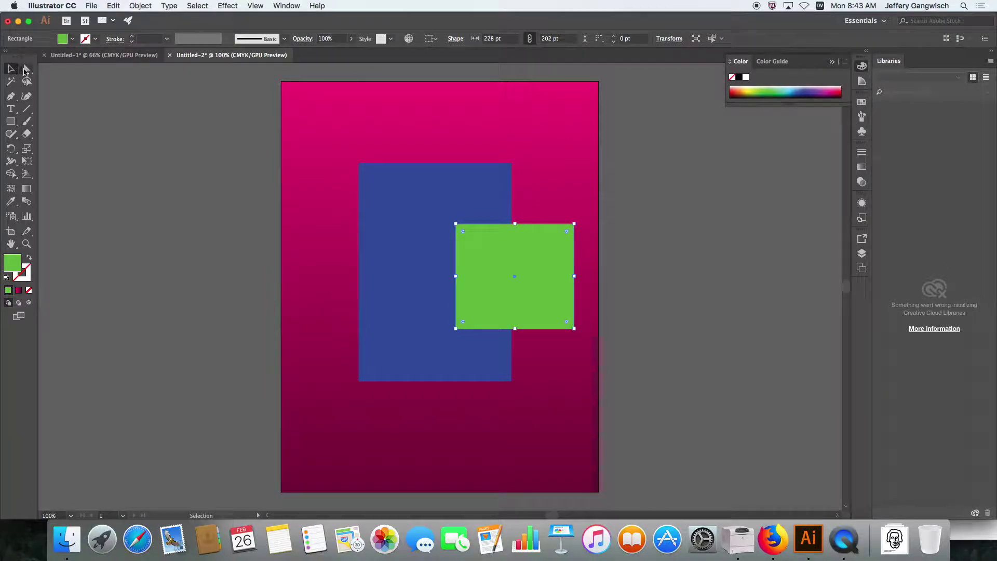
pyautogui.click(756, 291)
pyautogui.click(483, 270)
pyautogui.click(420, 270)
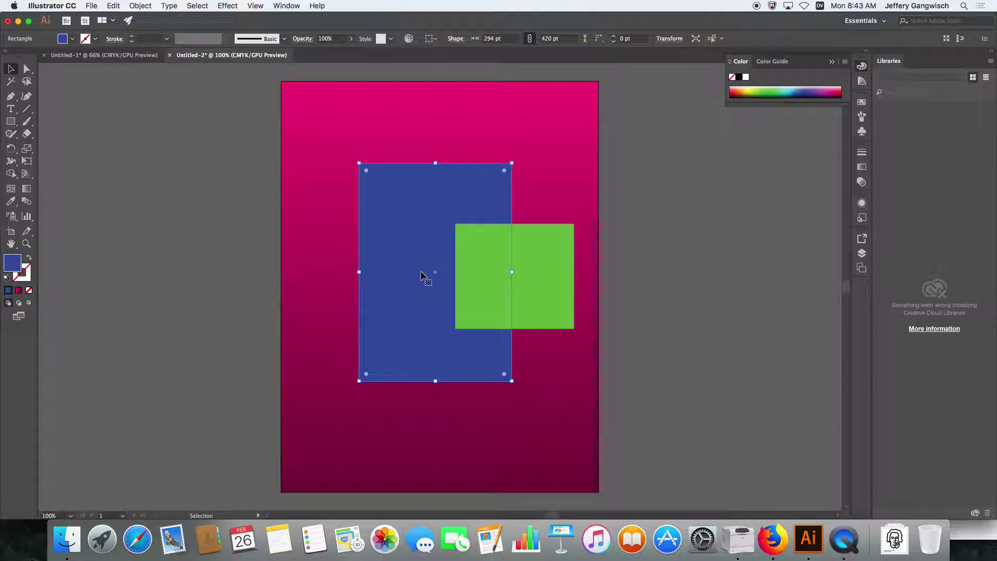
pyautogui.click(860, 184)
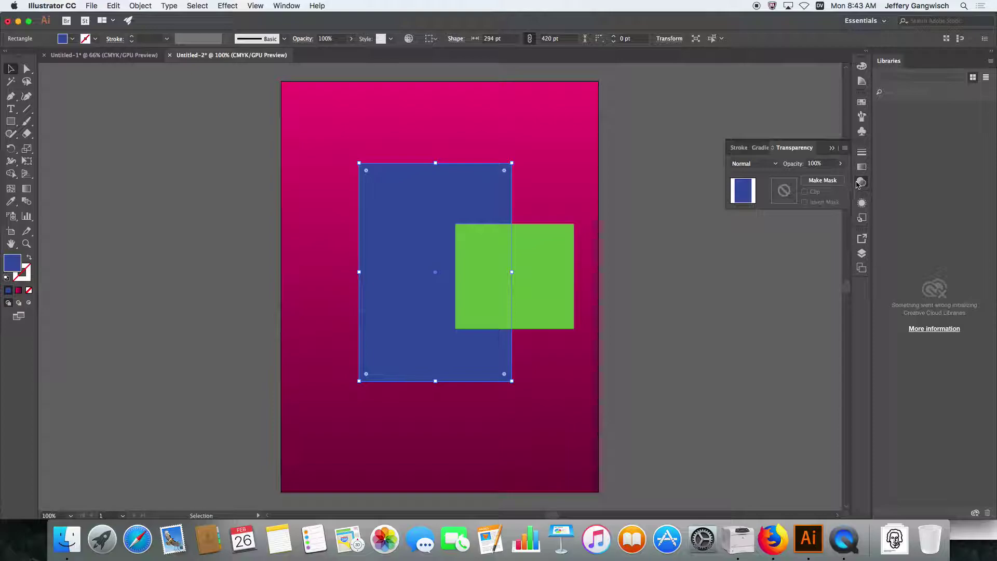
pyautogui.click(840, 163)
pyautogui.moveTo(839, 178)
pyautogui.mouseDown()
pyautogui.moveTo(816, 177)
pyautogui.moveTo(856, 181)
pyautogui.mouseUp()
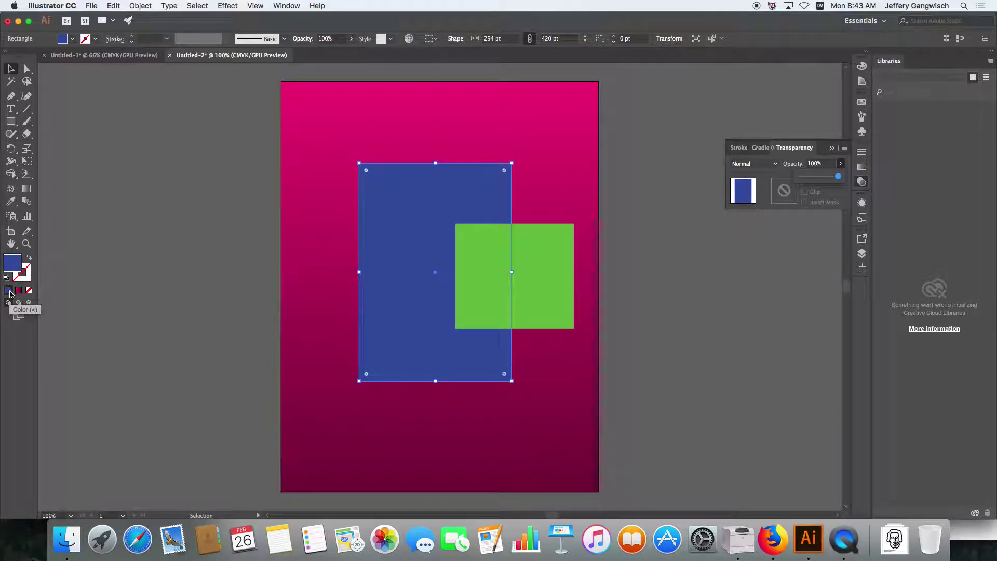
pyautogui.click(13, 264)
pyautogui.doubleClick(13, 264)
pyautogui.click(609, 220)
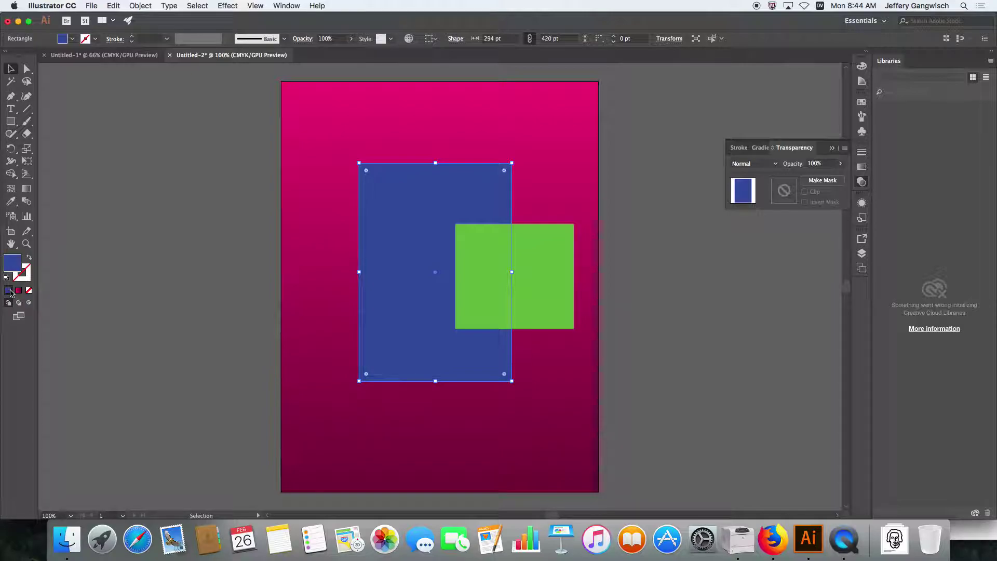
# - Set the green rectangle's opacity to 50% and deselect it
pyautogui.click(677, 301)
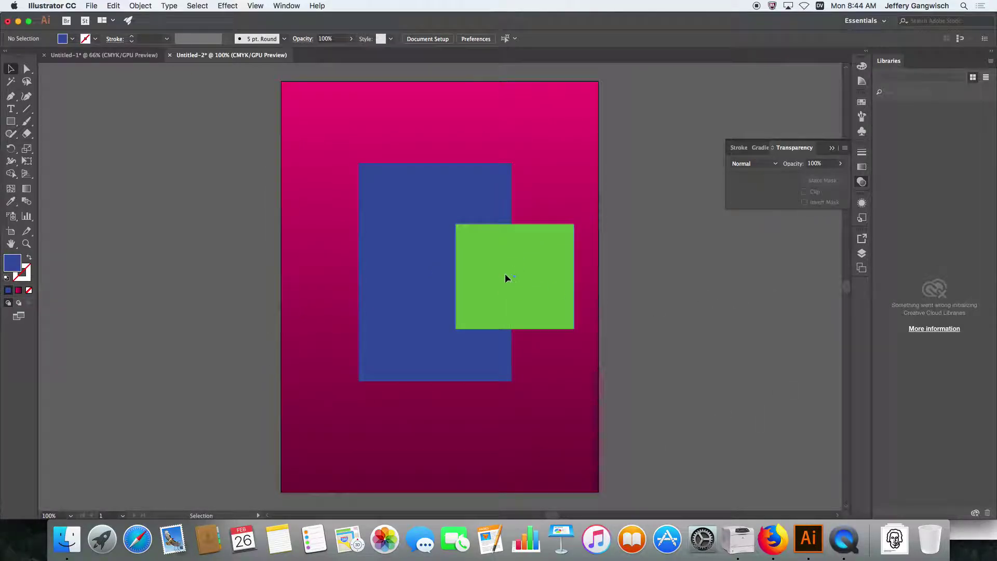
pyautogui.click(516, 241)
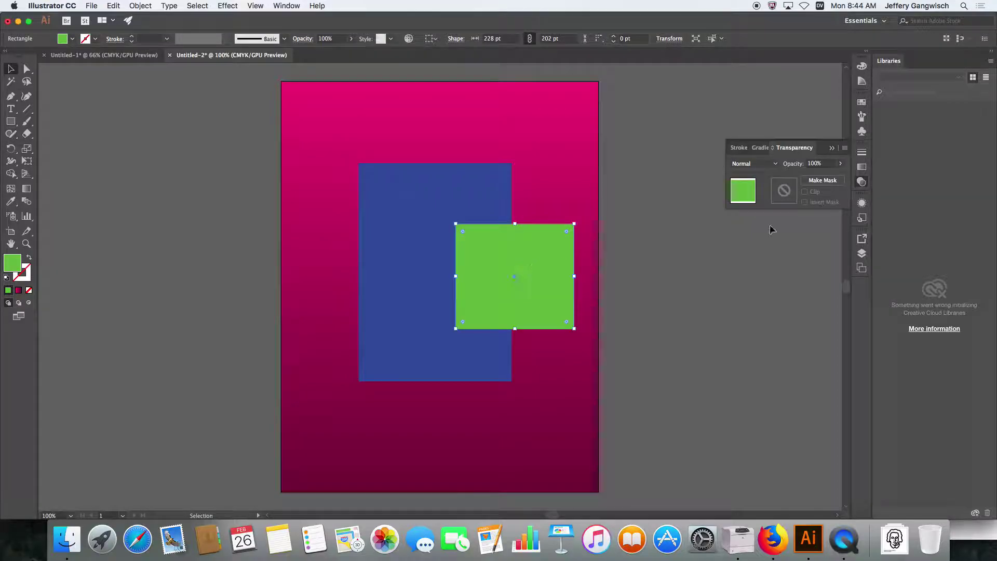
pyautogui.click(841, 164)
pyautogui.moveTo(837, 178)
pyautogui.mouseDown()
pyautogui.moveTo(808, 174)
pyautogui.moveTo(818, 180)
pyautogui.mouseUp()
pyautogui.click(787, 254)
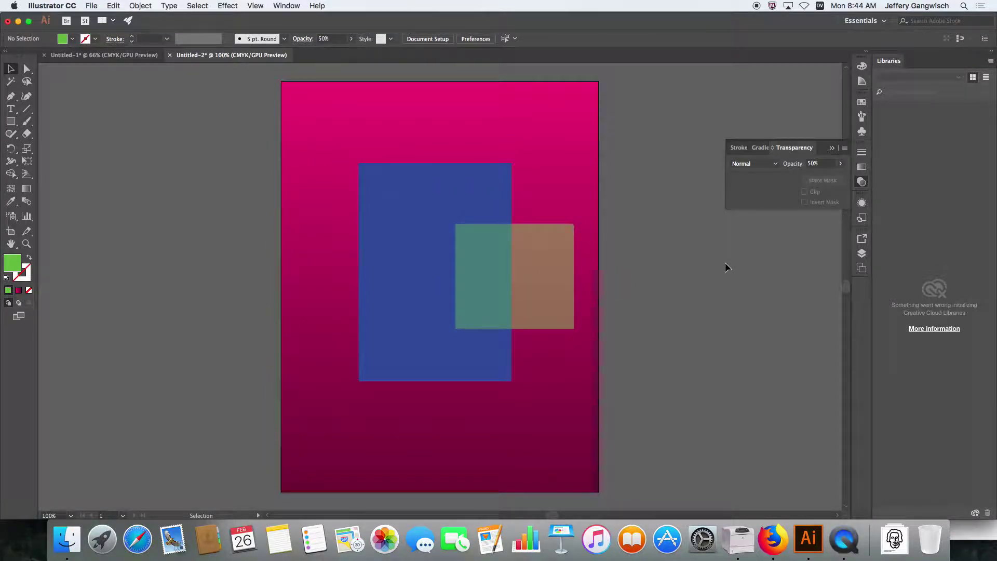
# - Return the green rectangle's opacity to 100% and deselect it
pyautogui.click(494, 260)
pyautogui.click(840, 163)
pyautogui.moveTo(819, 176); pyautogui.dragTo(838, 176)
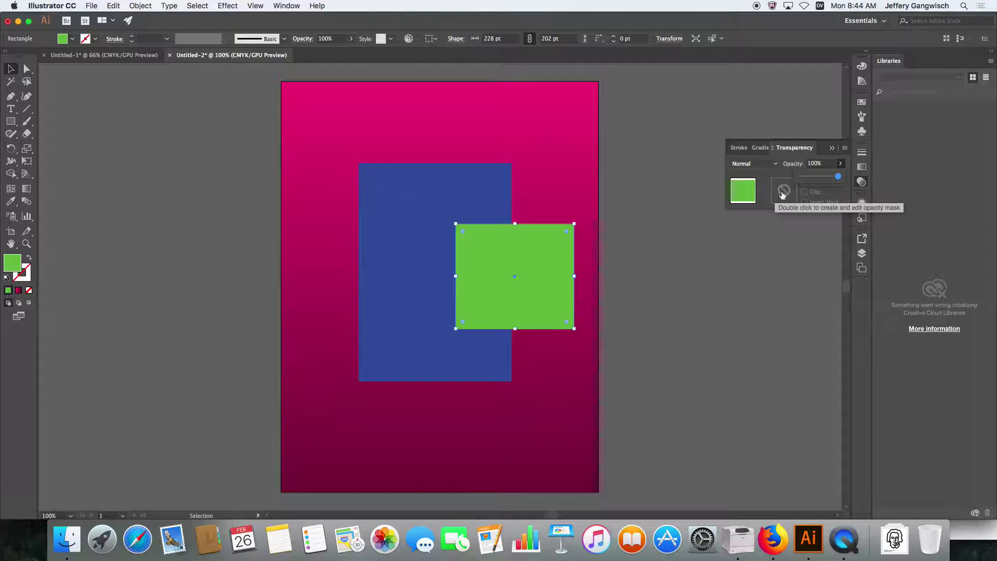
pyautogui.click(769, 218)
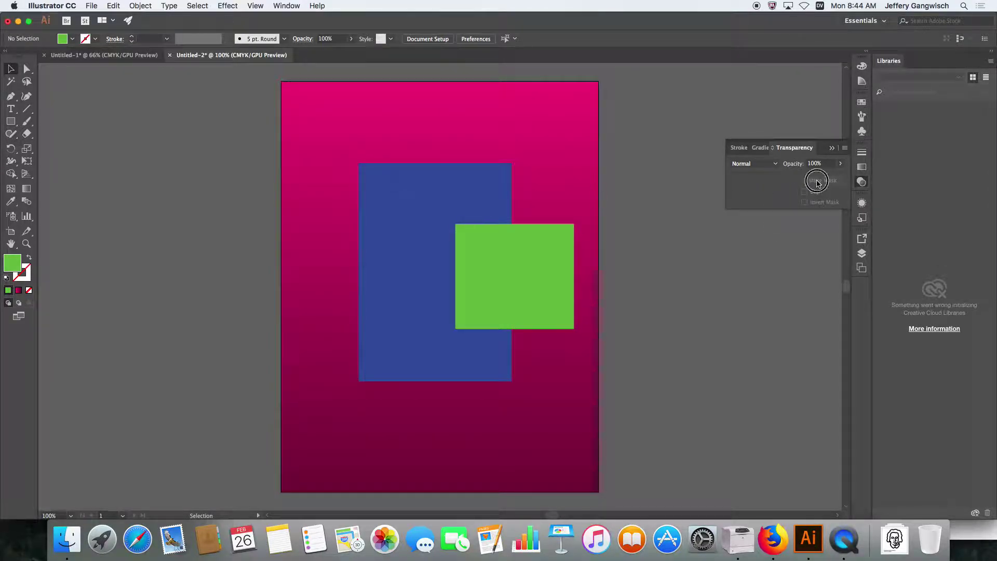
# - Select the green rectangle and create an empty opacity mask for it
pyautogui.click(449, 292)
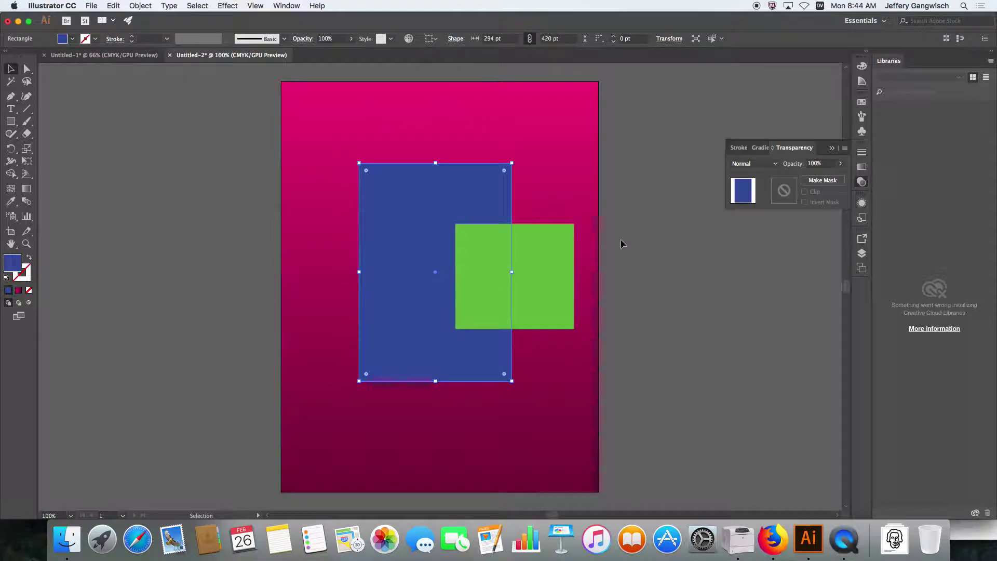
pyautogui.click(507, 276)
pyautogui.click(480, 148)
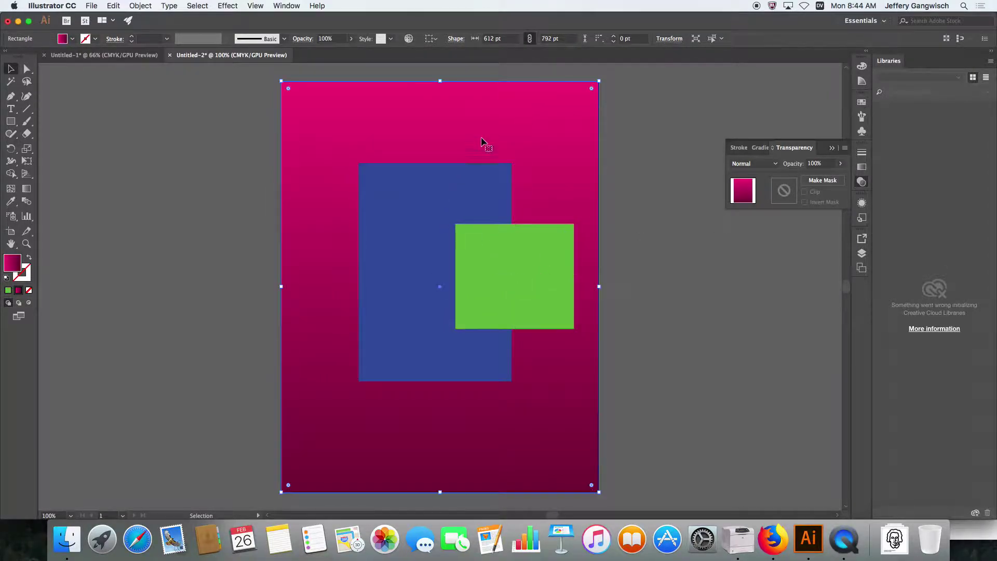
pyautogui.click(481, 246)
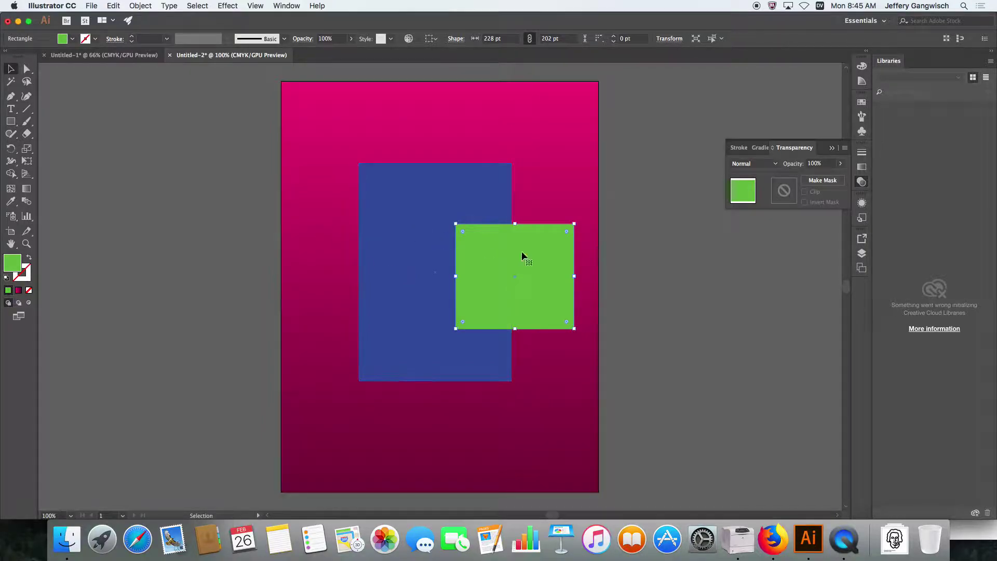
pyautogui.doubleClick(784, 195)
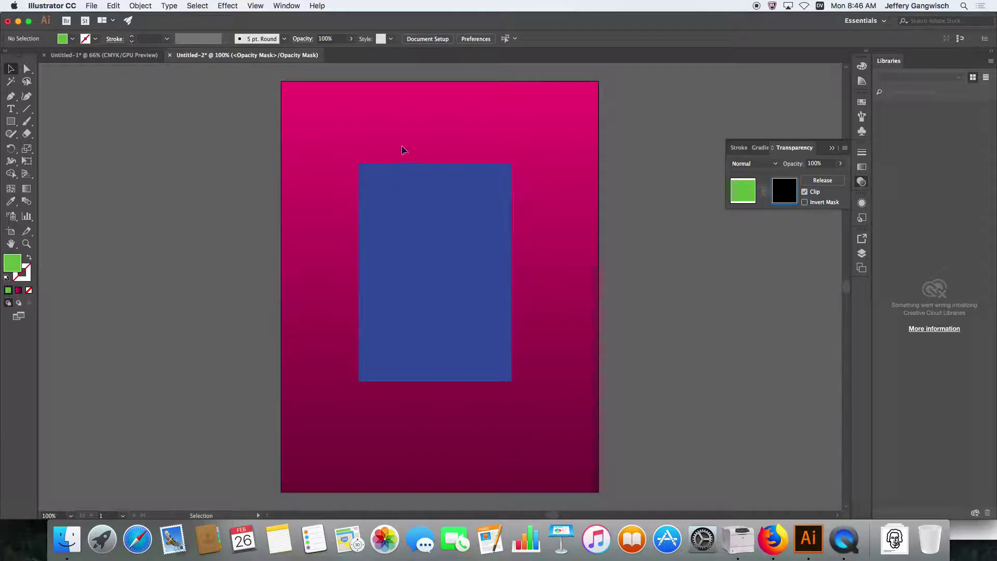
# - Switch back and forth between the green rectangle's artwork and its opacity mask, ending in mask editing
pyautogui.click(587, 202)
pyautogui.click(425, 335)
pyautogui.click(358, 291)
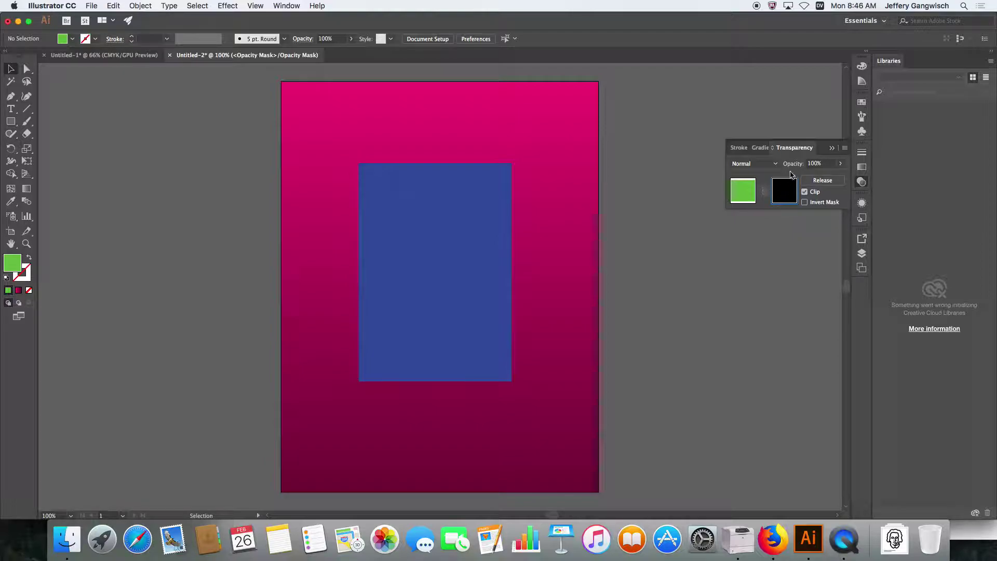
pyautogui.click(752, 189)
pyautogui.click(780, 189)
pyautogui.click(746, 193)
pyautogui.click(788, 191)
pyautogui.click(748, 199)
pyautogui.click(776, 196)
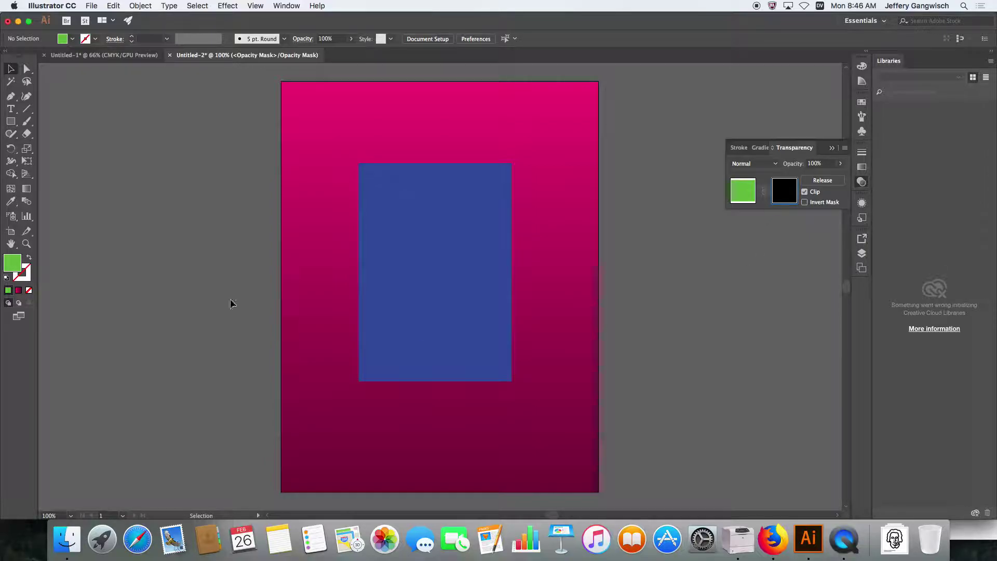
# - Draw a white rectangle across the green rectangle in the opacity mask and narrow it to a band about 852 by 48 pt
pyautogui.click(11, 123)
pyautogui.doubleClick(12, 262)
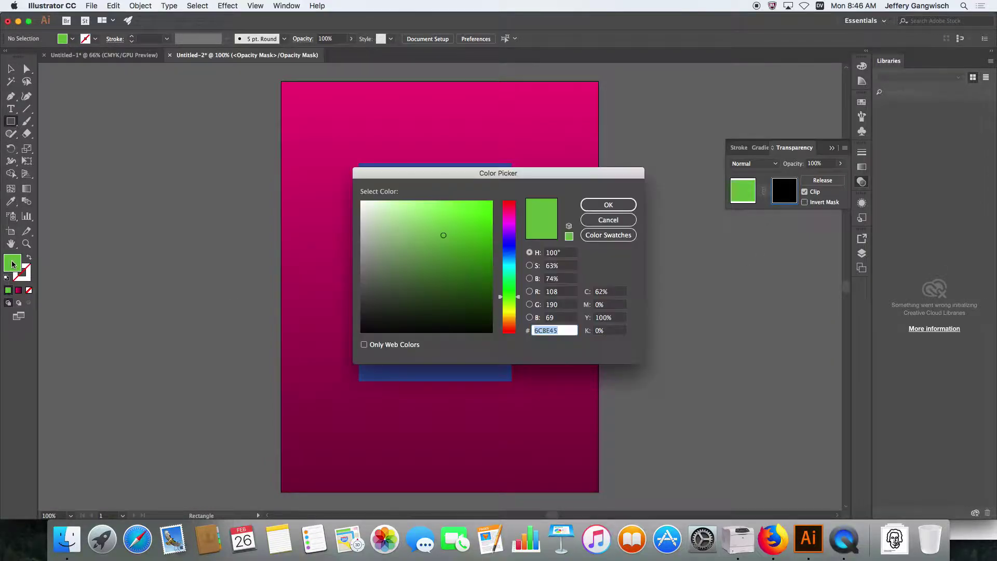
pyautogui.moveTo(366, 235); pyautogui.dragTo(345, 187)
pyautogui.click(607, 206)
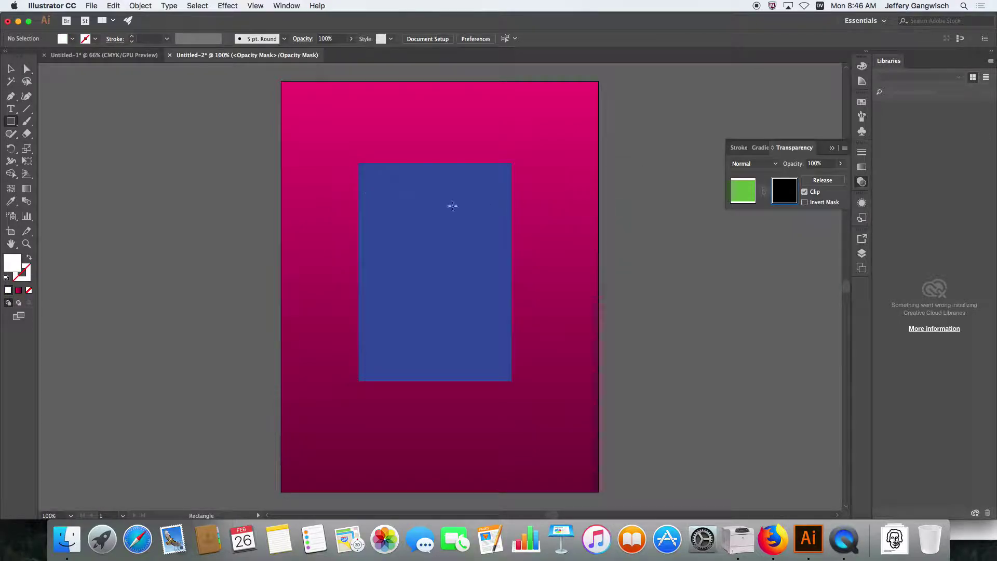
pyautogui.moveTo(310, 125); pyautogui.dragTo(753, 334)
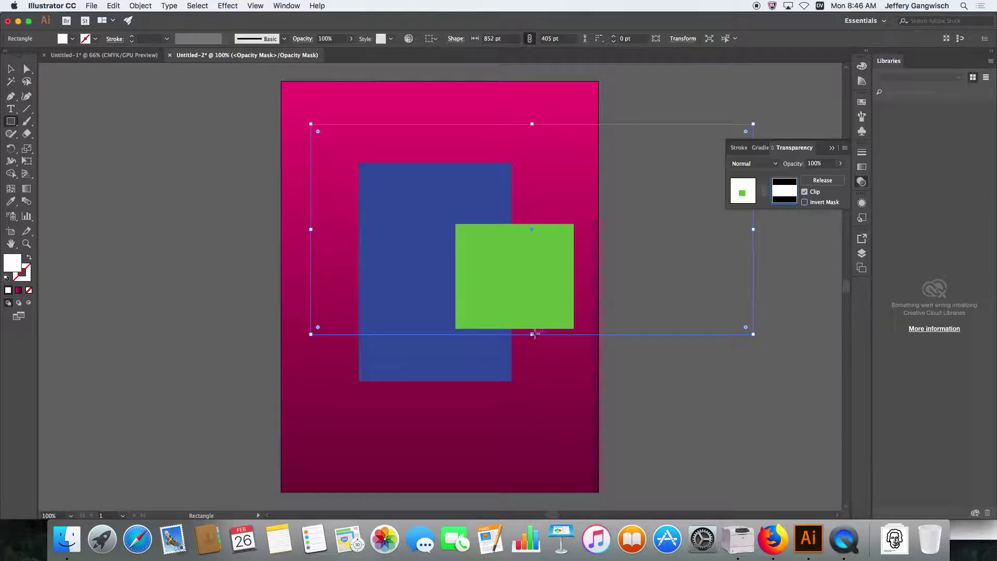
pyautogui.moveTo(532, 334); pyautogui.dragTo(532, 284)
pyautogui.moveTo(532, 122); pyautogui.dragTo(532, 259)
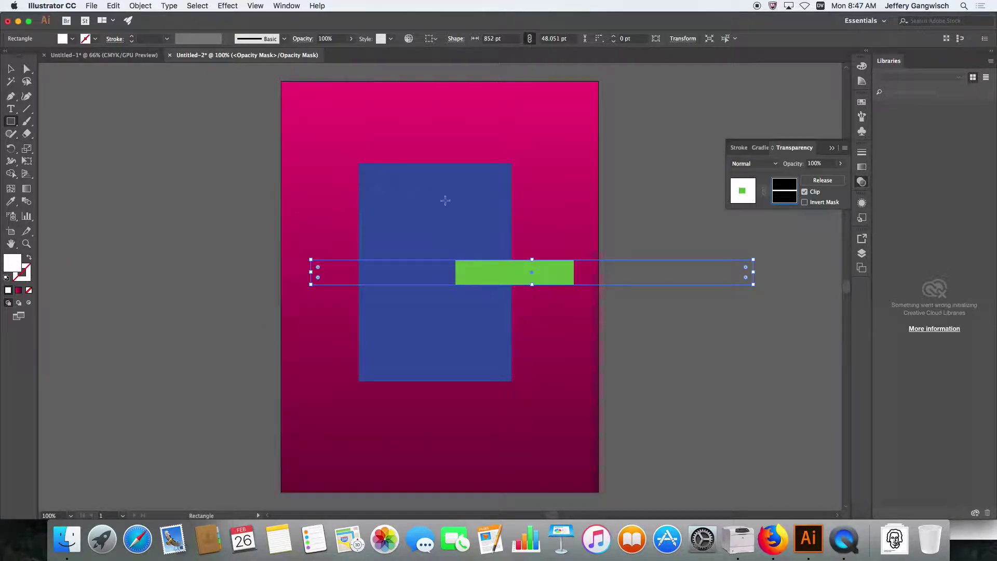
# - Toggle the opacity mask's Clip option off and on several times to compare the results, leaving it on
pyautogui.doubleClick(12, 263)
pyautogui.click(621, 222)
pyautogui.click(805, 192)
pyautogui.click(805, 192)
pyautogui.click(805, 192)
pyautogui.click(805, 193)
pyautogui.click(805, 192)
pyautogui.click(805, 192)
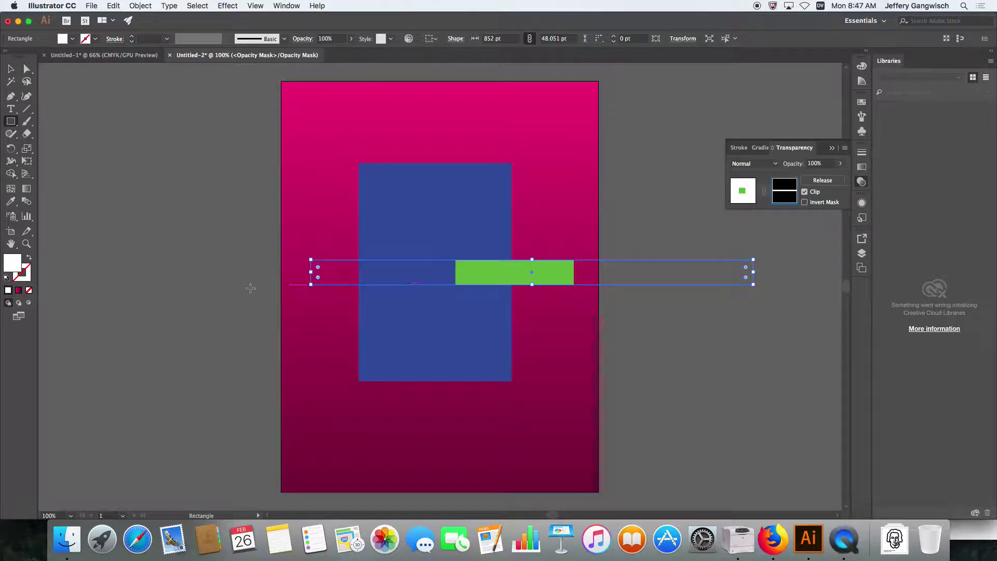
# - Fill the mask band with the linear gradient and change its starting colour stop to white
pyautogui.click(18, 291)
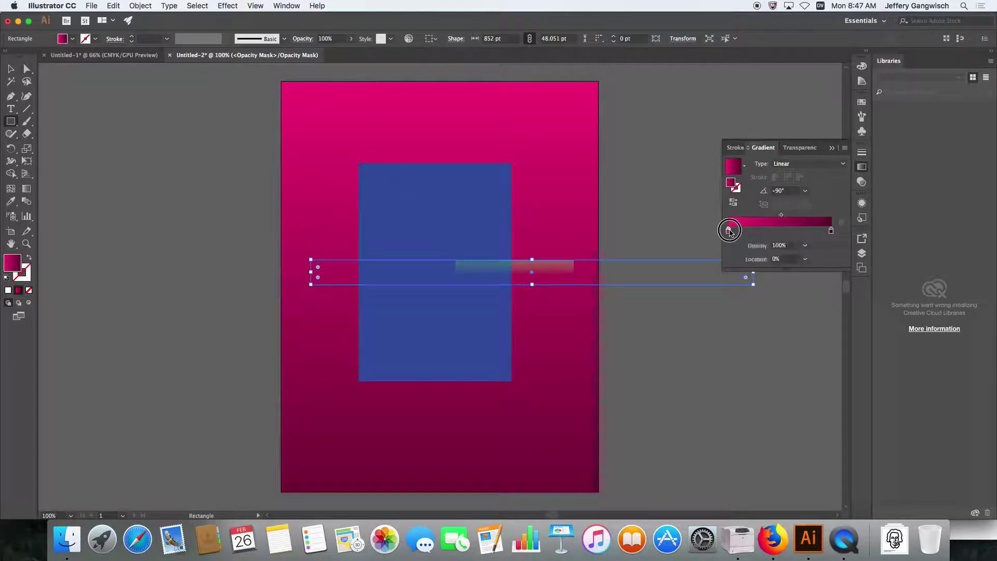
pyautogui.doubleClick(728, 231)
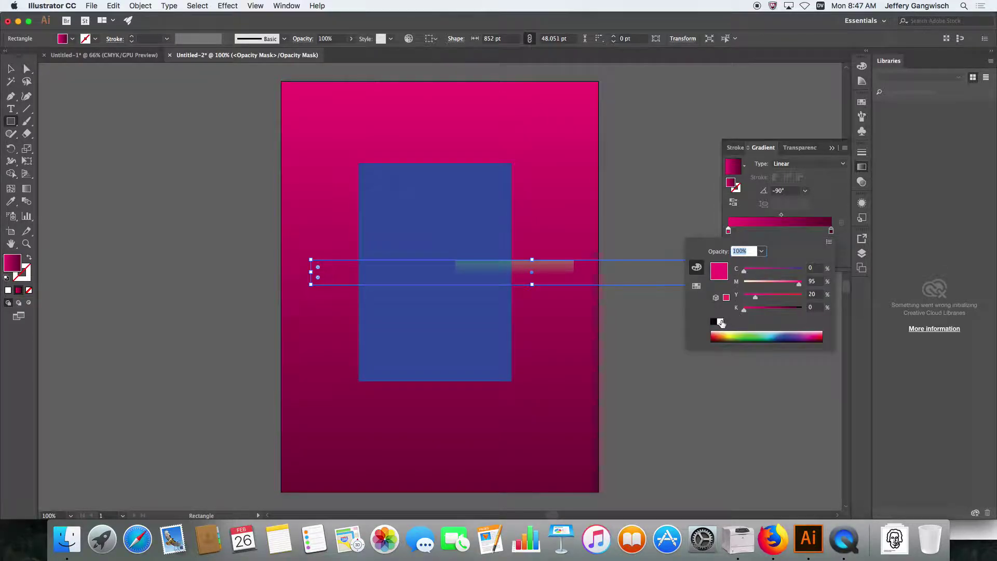
pyautogui.click(720, 321)
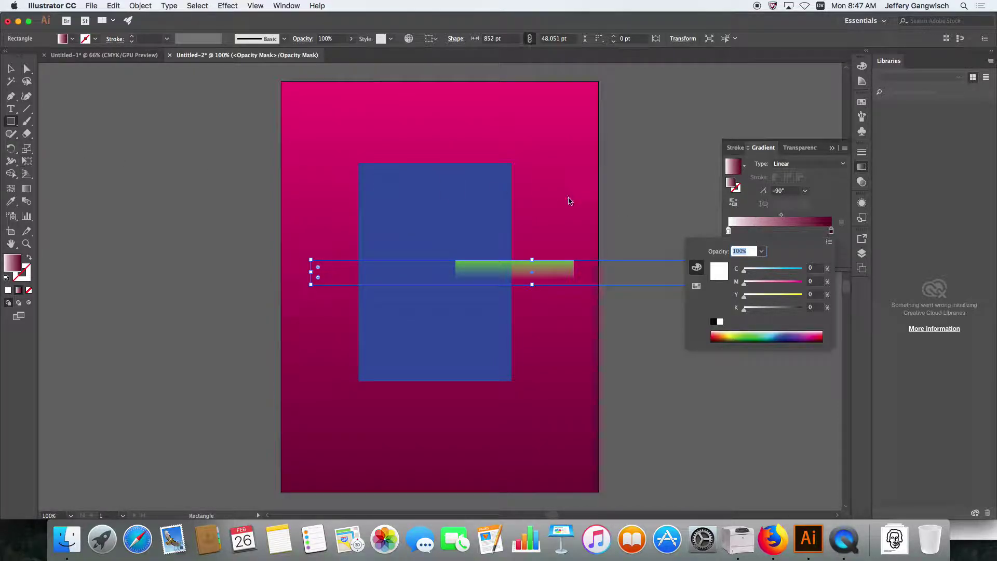
pyautogui.click(690, 195)
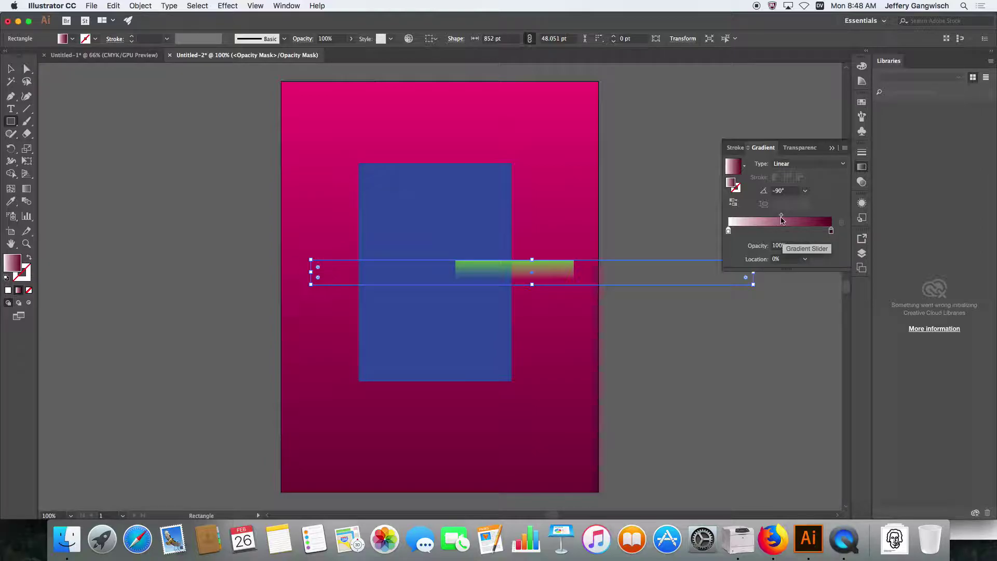
# - Turn off clipping for the green rectangle's opacity mask
pyautogui.click(862, 182)
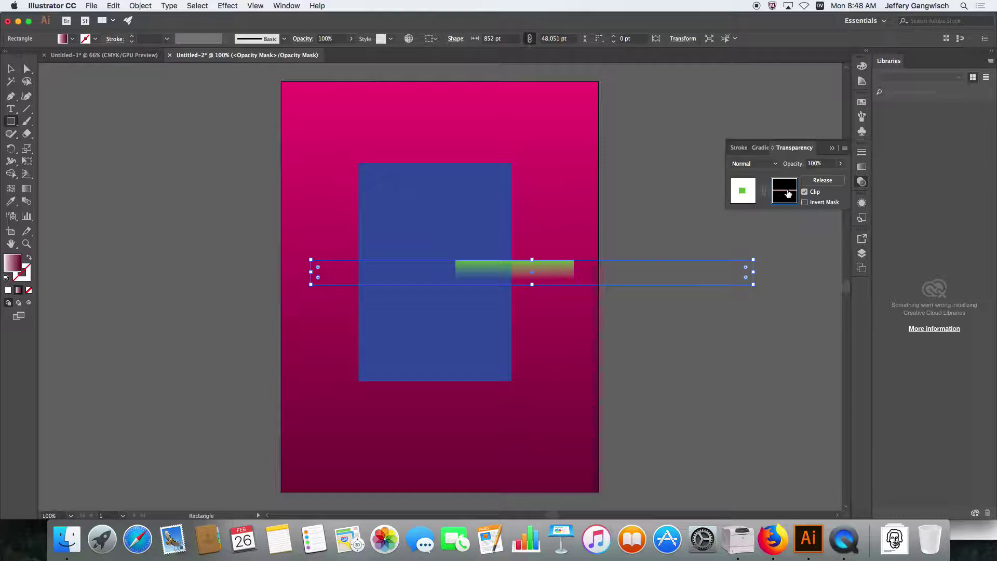
pyautogui.click(804, 191)
pyautogui.click(666, 372)
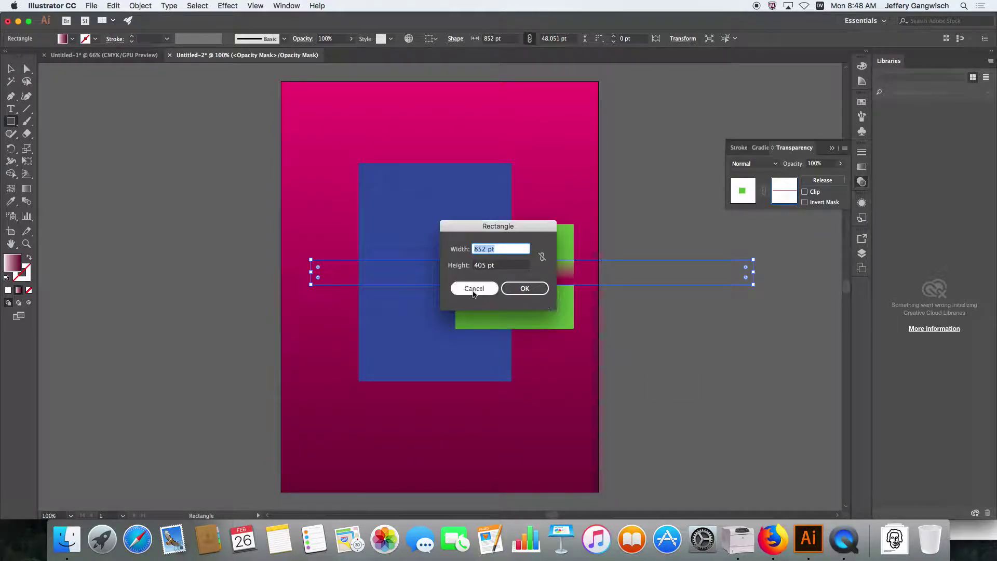
pyautogui.press('Escape')
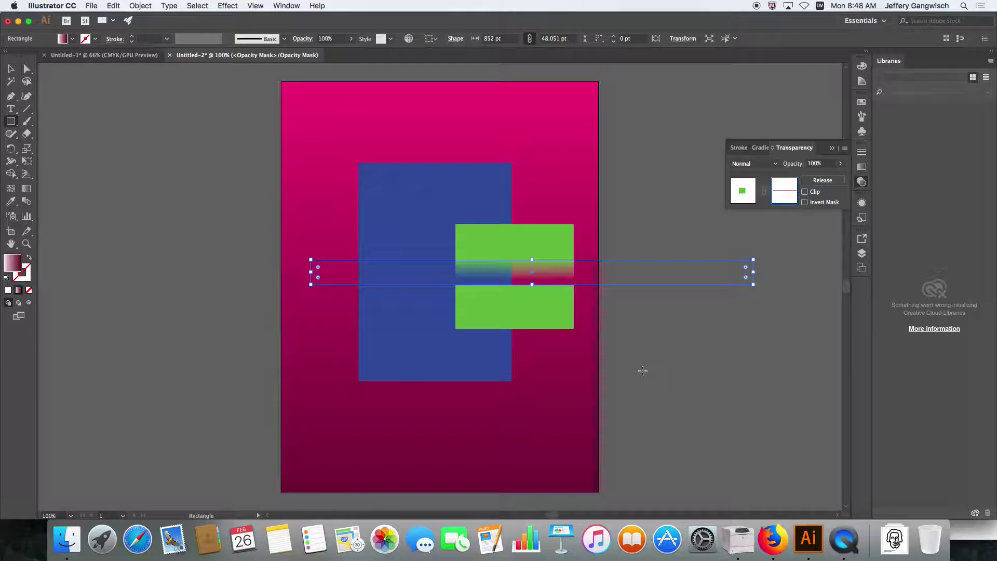
# - Toggle the opacity mask's Invert Mask option several times to compare the results, leaving it on
pyautogui.click(805, 202)
pyautogui.click(805, 202)
pyautogui.click(804, 202)
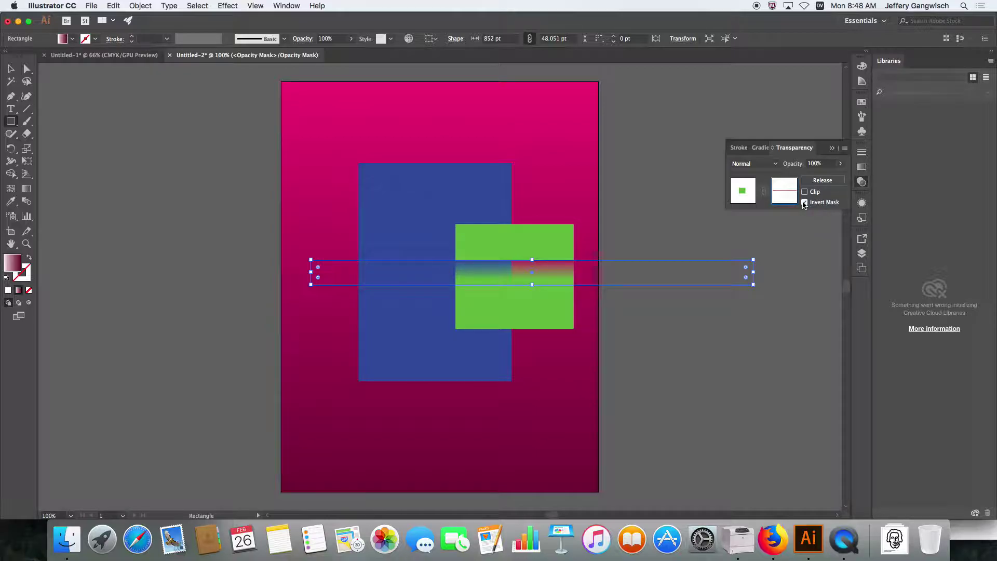
pyautogui.click(805, 202)
pyautogui.click(805, 202)
pyautogui.click(805, 202)
pyautogui.click(805, 203)
# - Directly select the lower edge of the gradient mask band and move it up, reducing the band to about 24 pt high
pyautogui.click(26, 68)
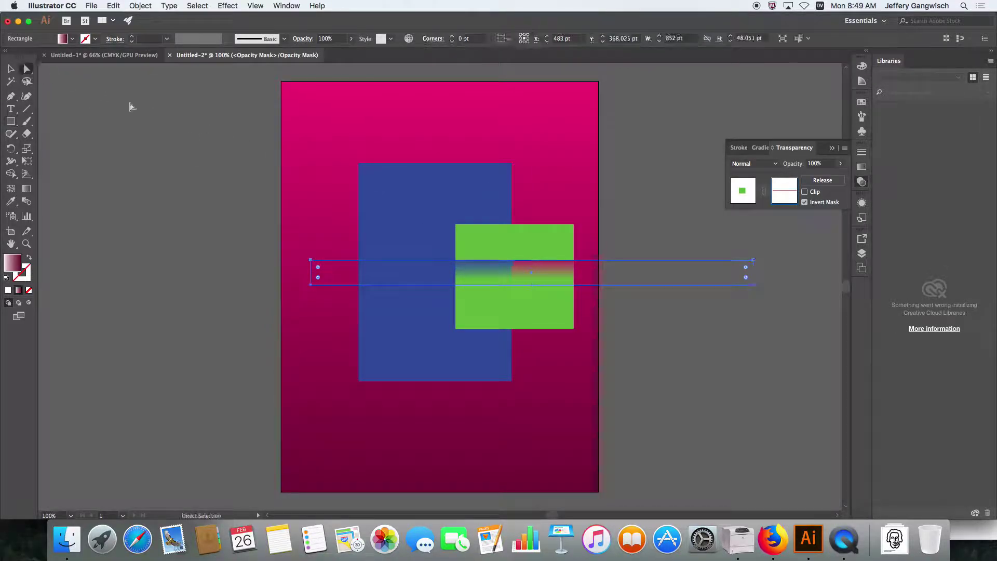
pyautogui.click(498, 234)
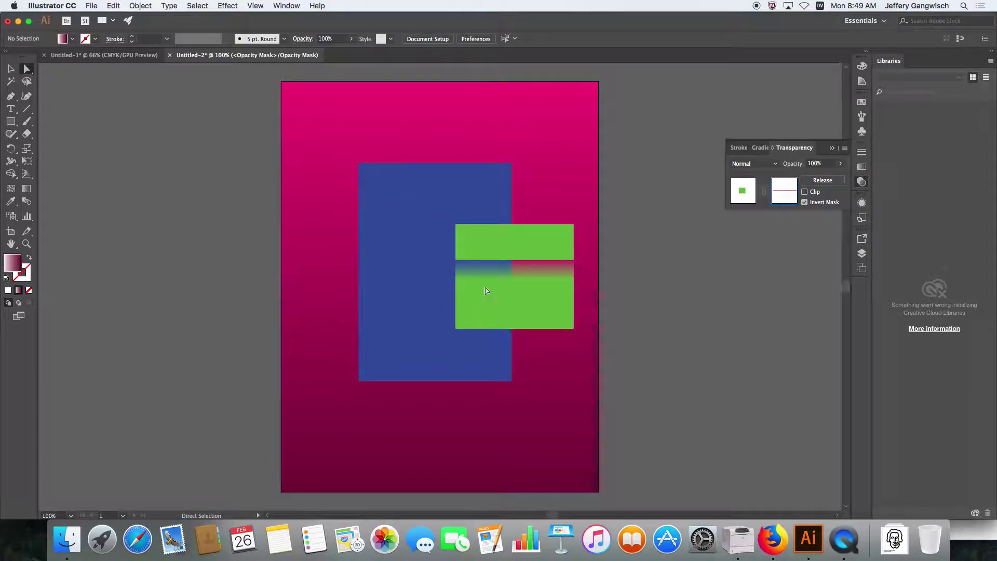
pyautogui.click(484, 266)
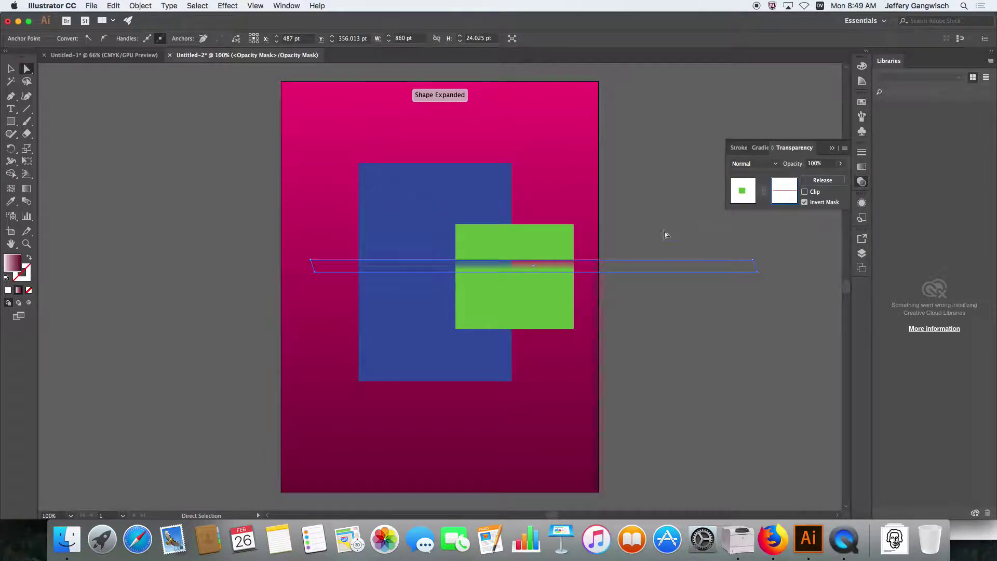
# - Return to the green rectangle's artwork, move it with its mask onto the blue rectangle, and toggle the mask link off and on
pyautogui.click(10, 68)
pyautogui.click(777, 199)
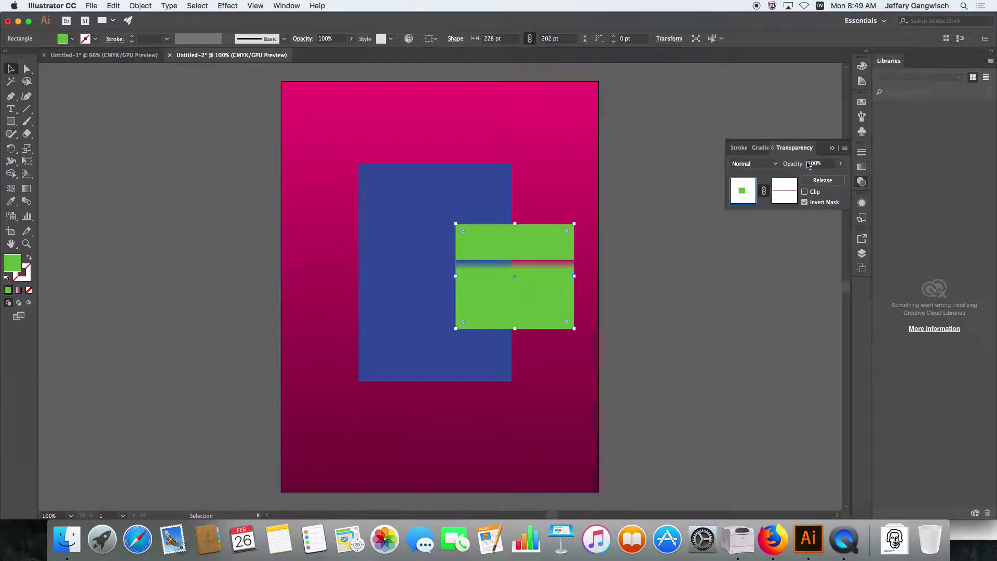
pyautogui.moveTo(554, 248); pyautogui.dragTo(465, 301)
pyautogui.click(764, 191)
pyautogui.click(764, 191)
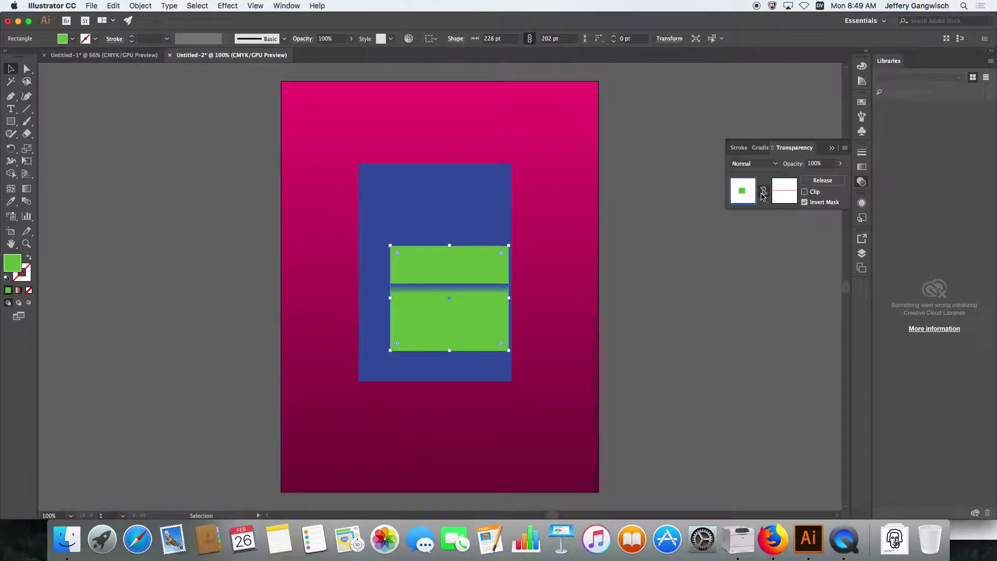
# - Delete the masked green rectangle and the blue rectangle behind it
pyautogui.press('Delete')
pyautogui.click(490, 272)
pyautogui.press('Delete')
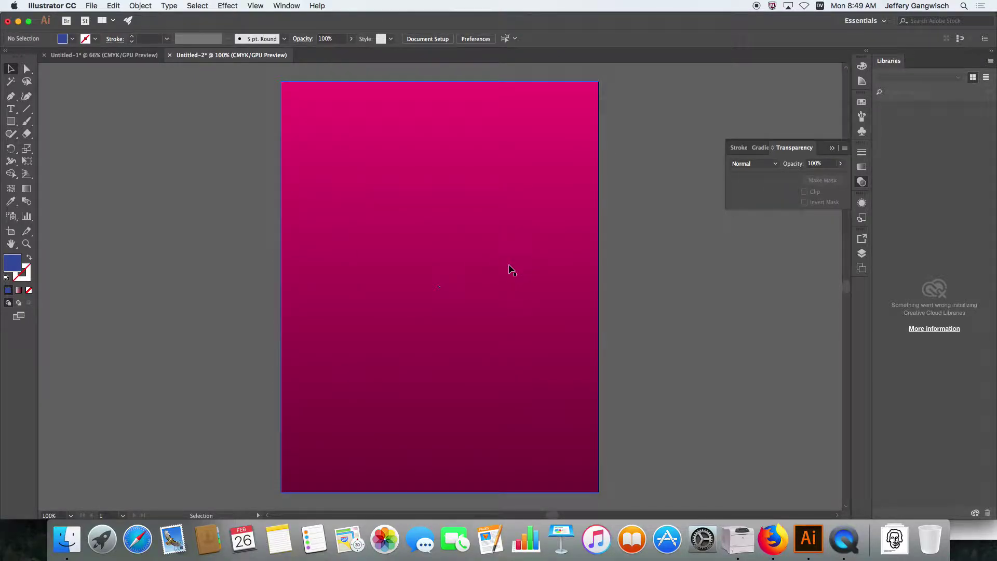
# - Add the text "KILL BILL" on the pink gradient background and enlarge it to about 423 pt wide
pyautogui.click(12, 110)
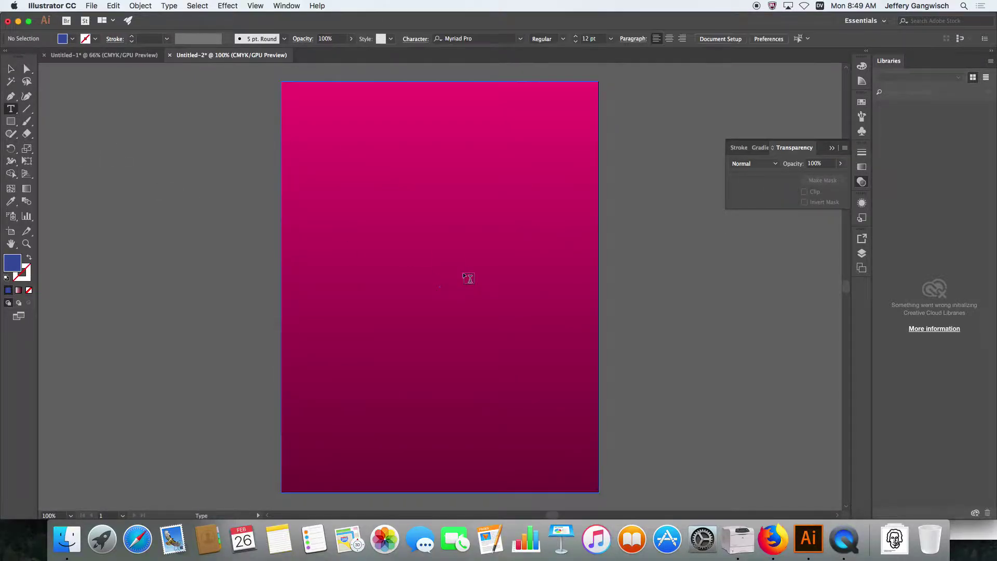
pyautogui.click(360, 211)
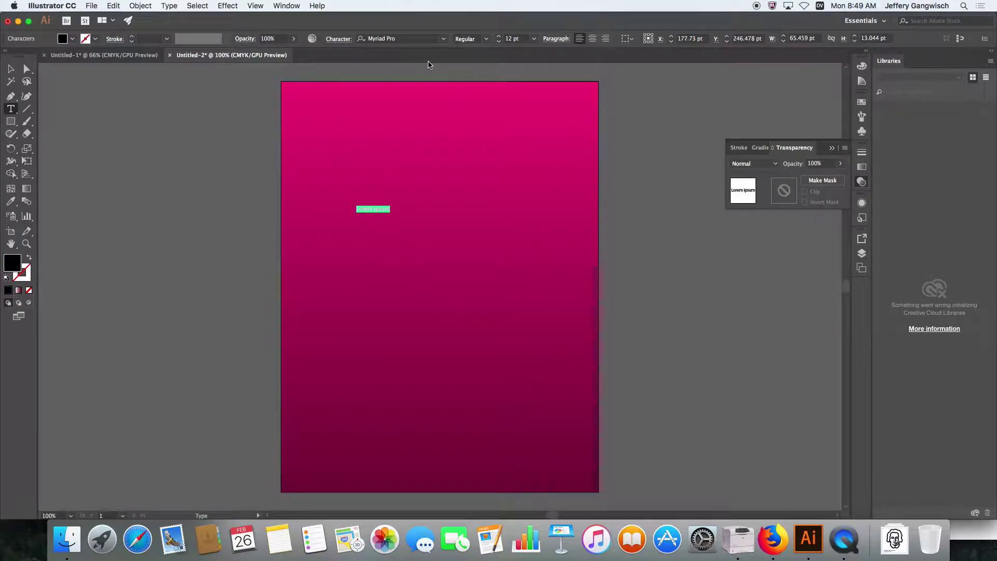
pyautogui.write('KILL BILL')
pyautogui.click(11, 68)
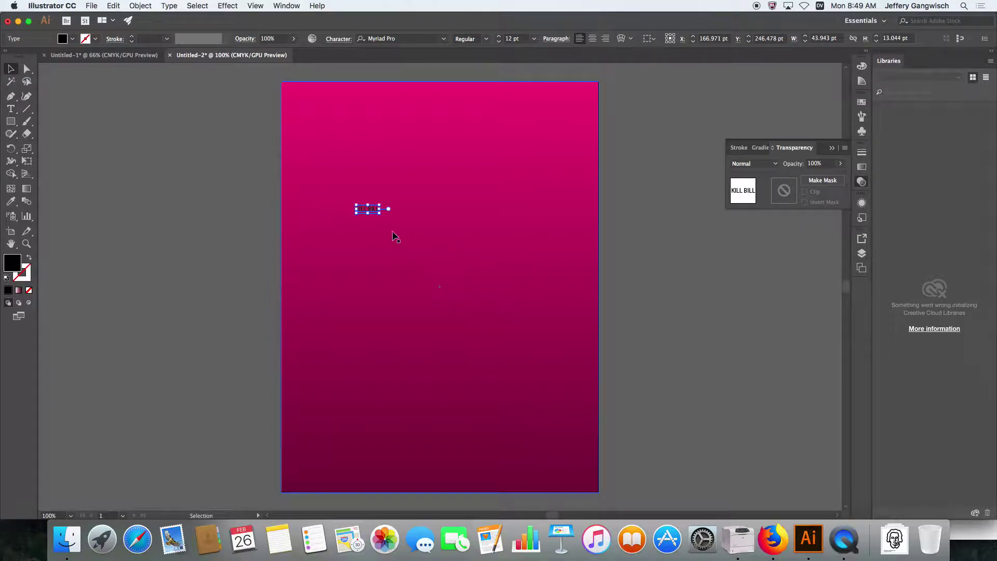
pyautogui.moveTo(381, 213); pyautogui.dragTo(578, 367)
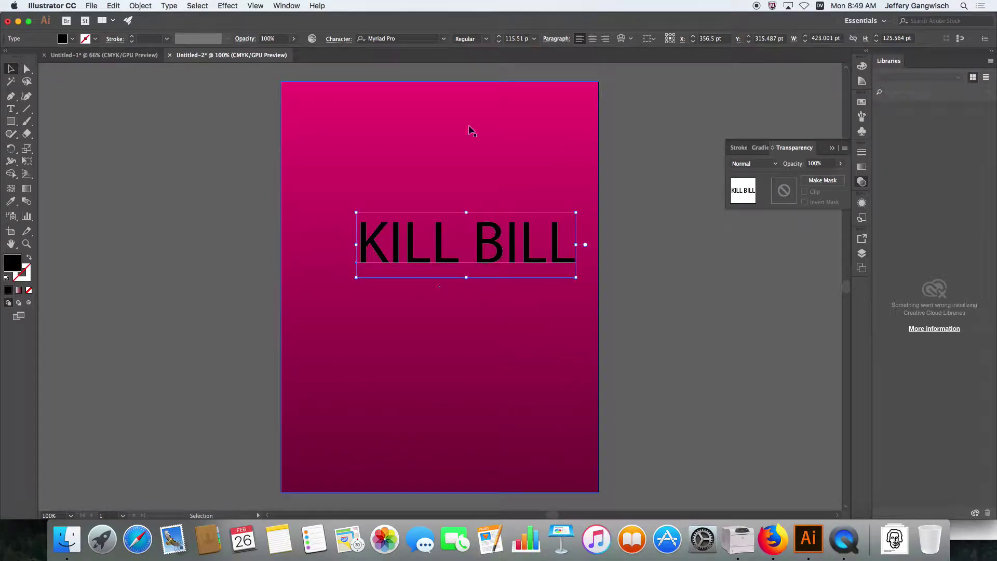
# - Fill the KILL BILL text with white and deselect it
pyautogui.doubleClick(11, 263)
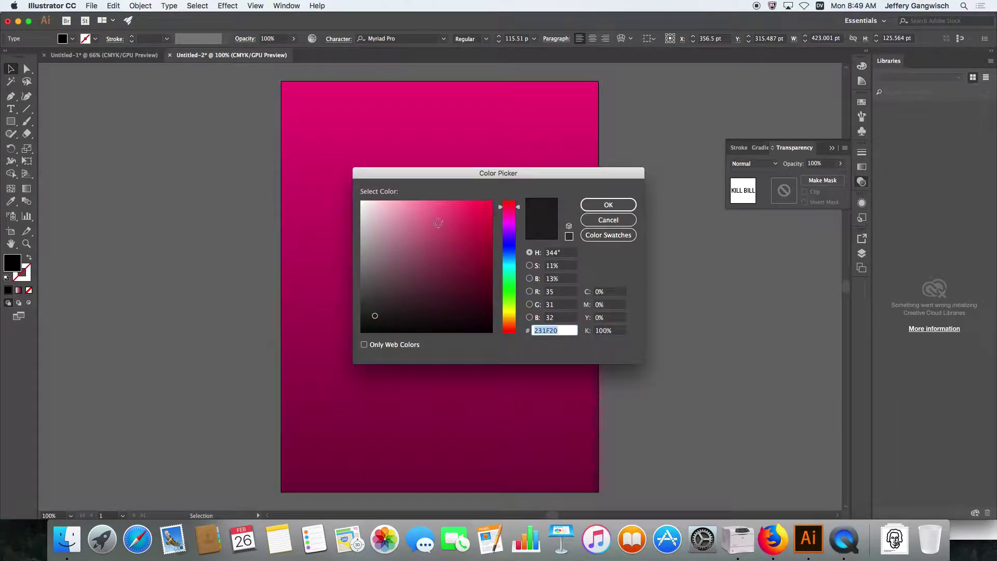
pyautogui.moveTo(393, 218); pyautogui.dragTo(343, 195)
pyautogui.click(608, 206)
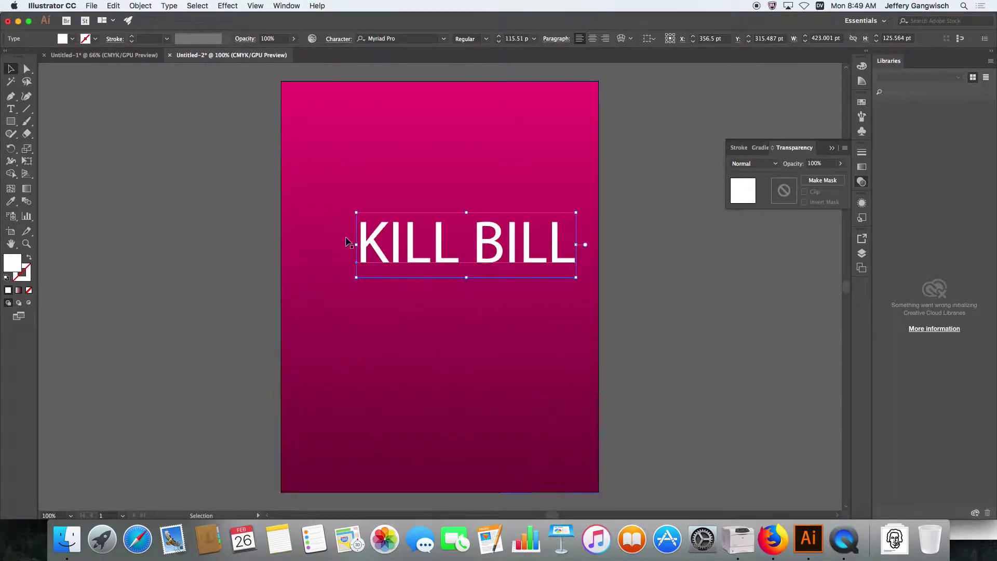
pyautogui.click(137, 184)
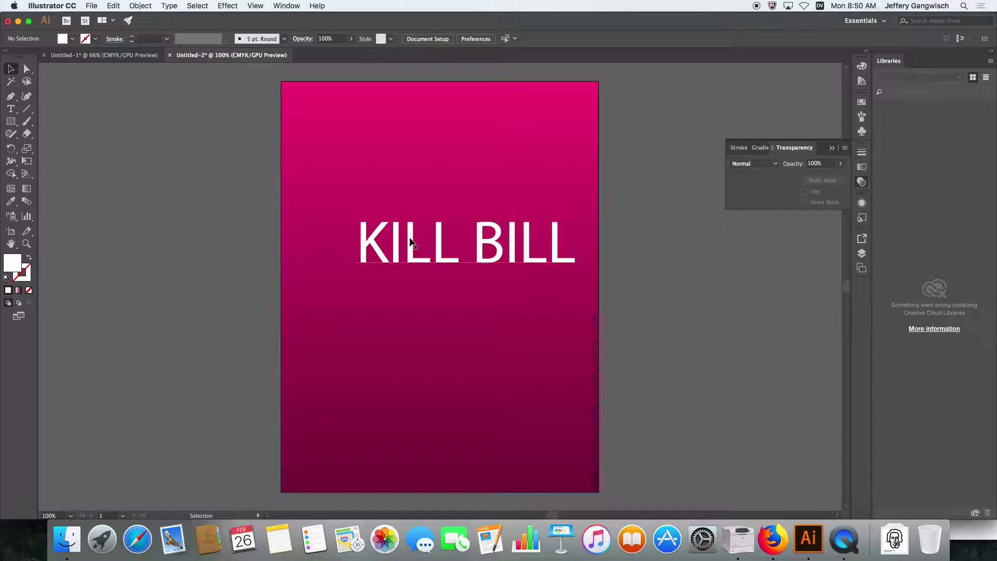
# - Draw two thin black rectangles across the KILL BILL text, about 480 by 4 pt and 509 by 5 pt
pyautogui.click(10, 121)
pyautogui.moveTo(14, 124); pyautogui.dragTo(86, 120)
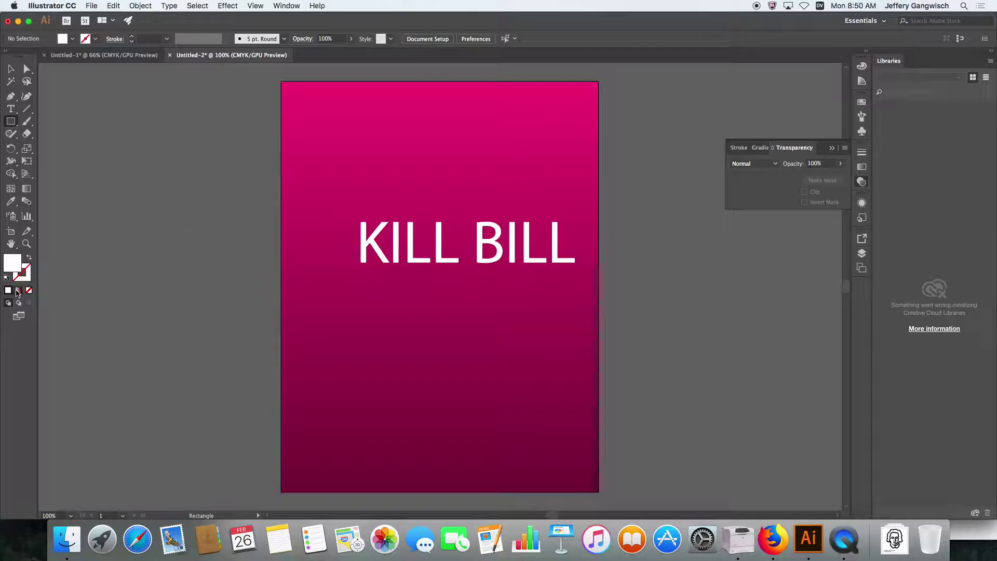
pyautogui.doubleClick(12, 263)
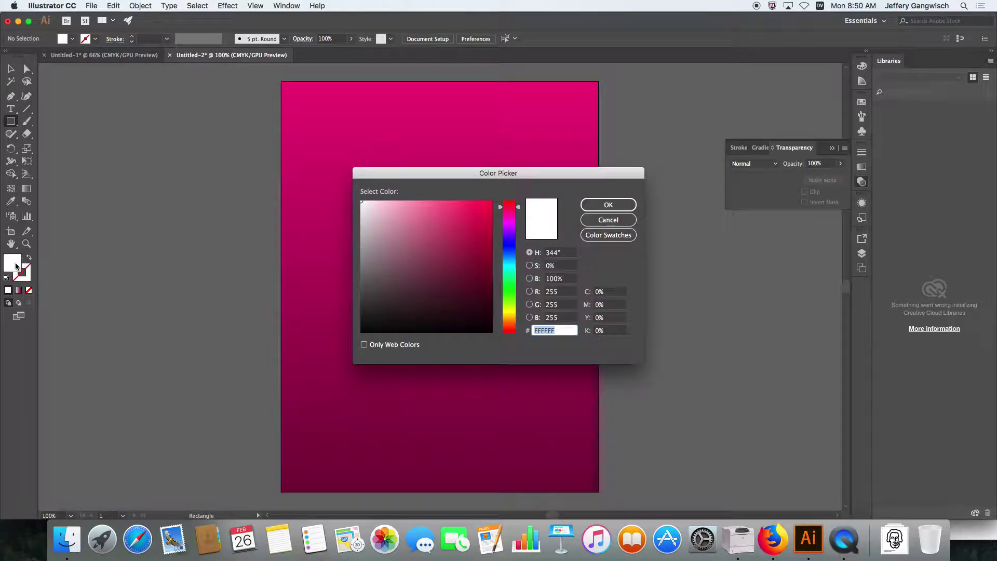
pyautogui.moveTo(400, 267); pyautogui.dragTo(339, 347)
pyautogui.click(608, 205)
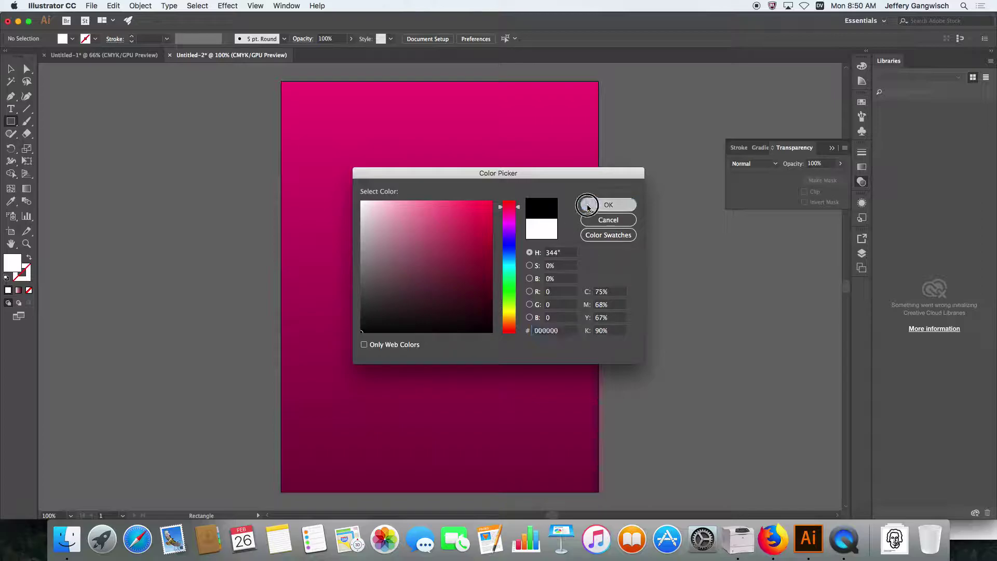
pyautogui.moveTo(343, 240); pyautogui.dragTo(591, 241)
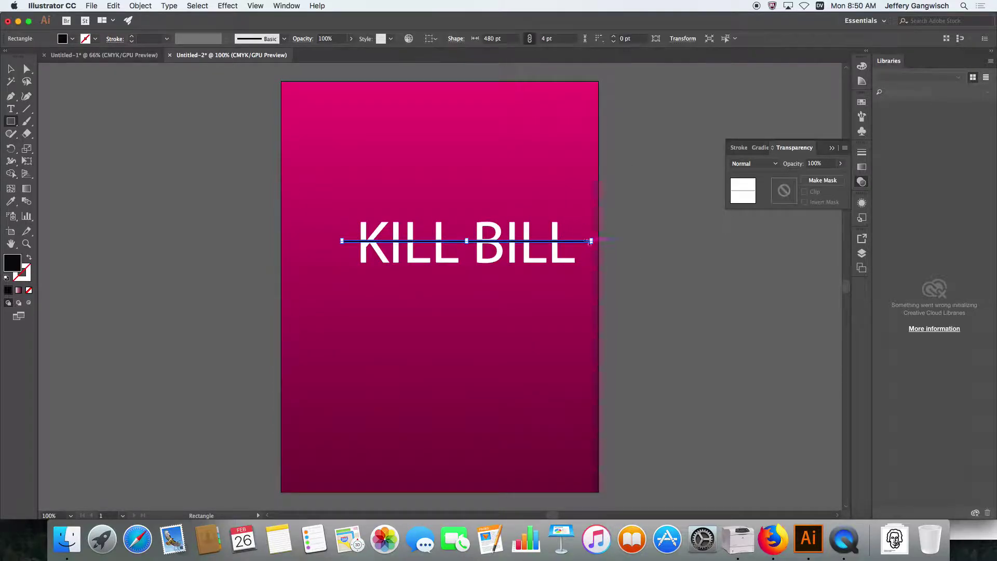
pyautogui.moveTo(346, 249); pyautogui.dragTo(609, 251)
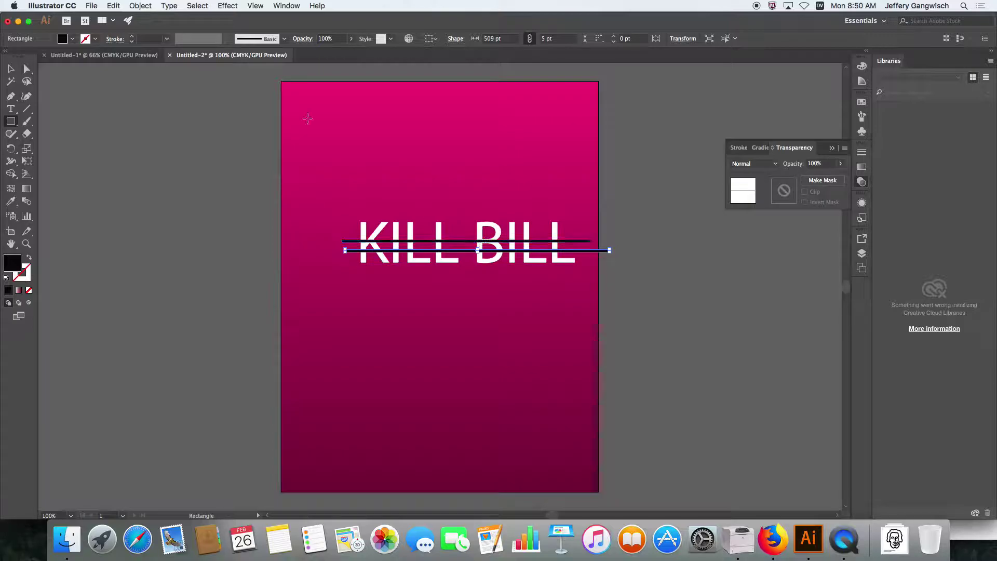
# - Select both thin black bars over the KILL BILL text and cut them
pyautogui.click(11, 69)
pyautogui.click(325, 229)
pyautogui.moveTo(325, 229)
pyautogui.mouseDown()
pyautogui.moveTo(349, 260)
pyautogui.moveTo(322, 224)
pyautogui.mouseUp()
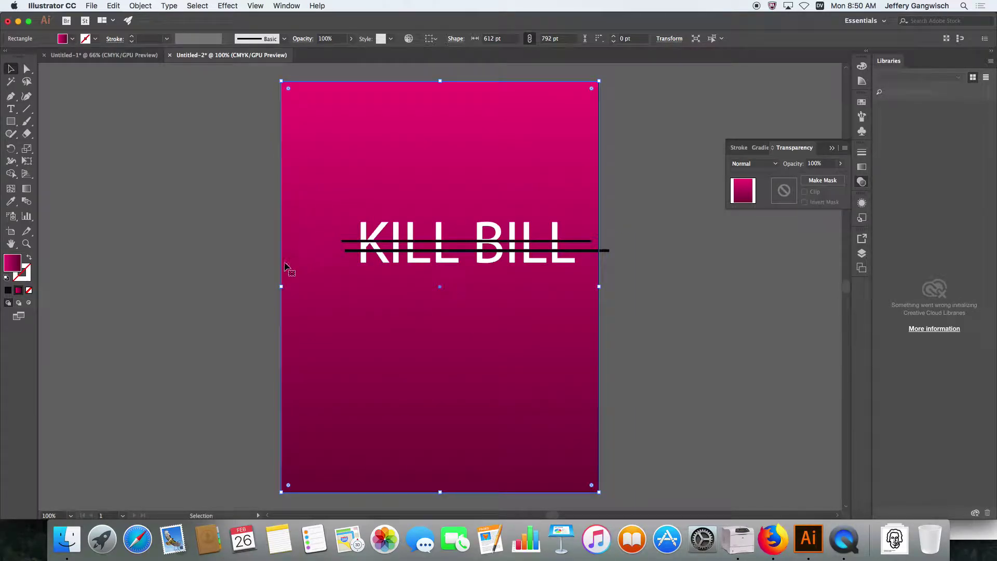
pyautogui.click(356, 240)
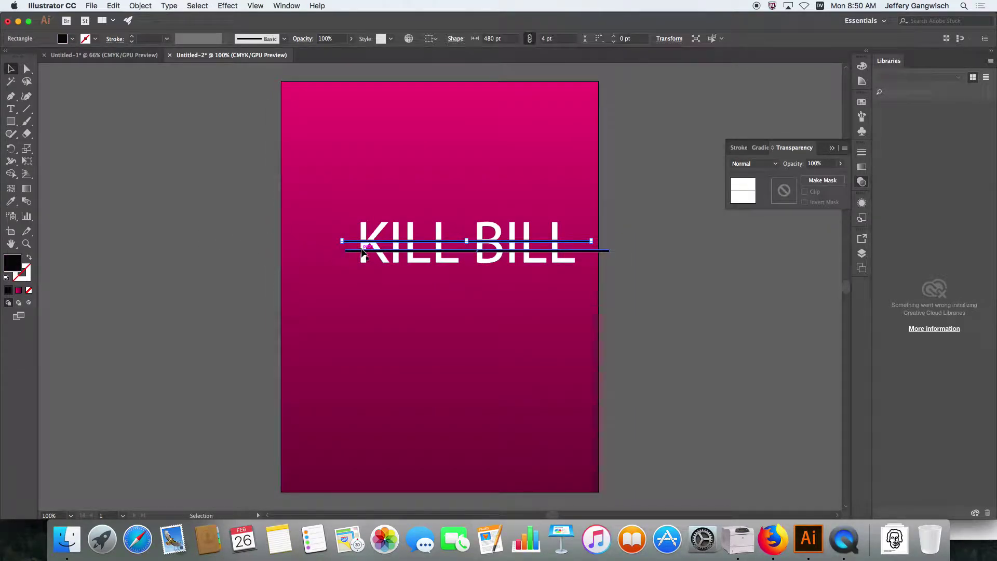
pyautogui.keyDown('shift'); pyautogui.click(361, 251); pyautogui.keyUp('shift')
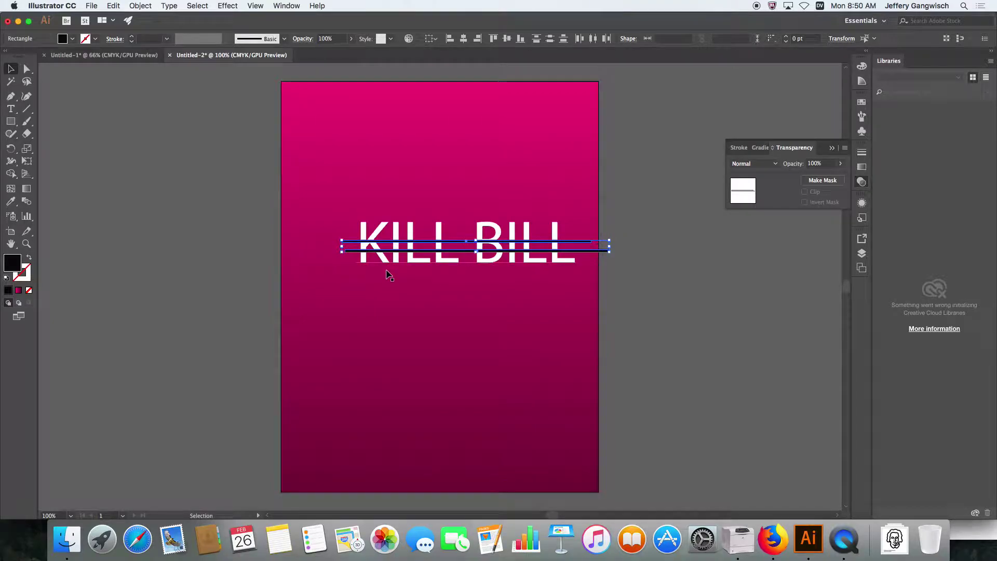
pyautogui.click(119, 7)
pyautogui.click(123, 45)
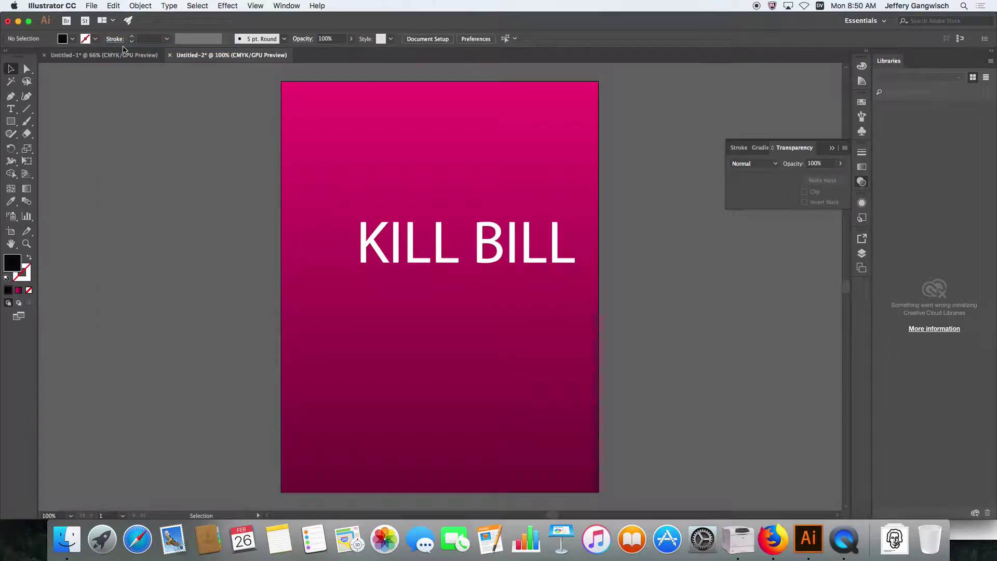
# - Create an opacity mask on the KILL BILL text and paste the cut black bars in place inside it
pyautogui.click(426, 250)
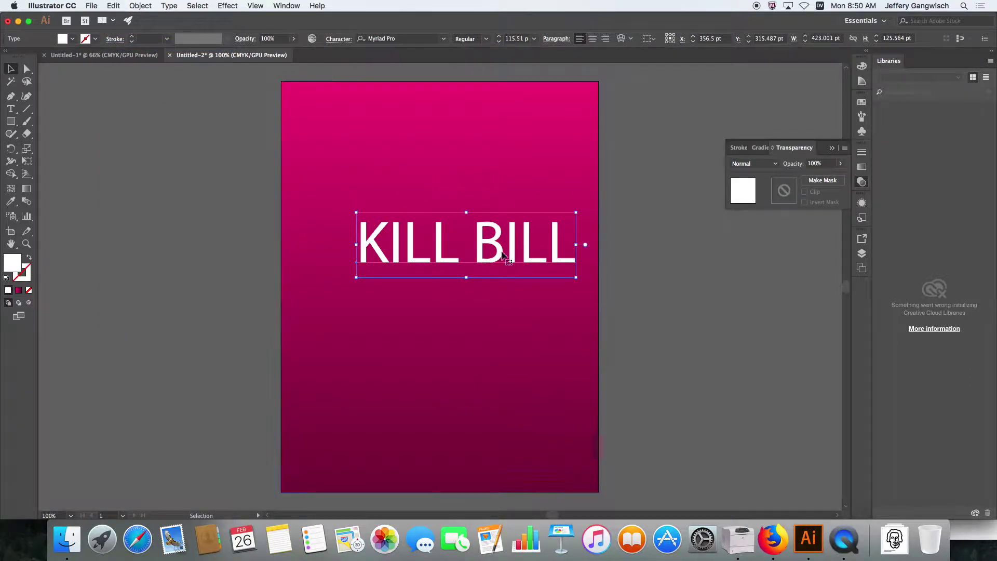
pyautogui.click(781, 196)
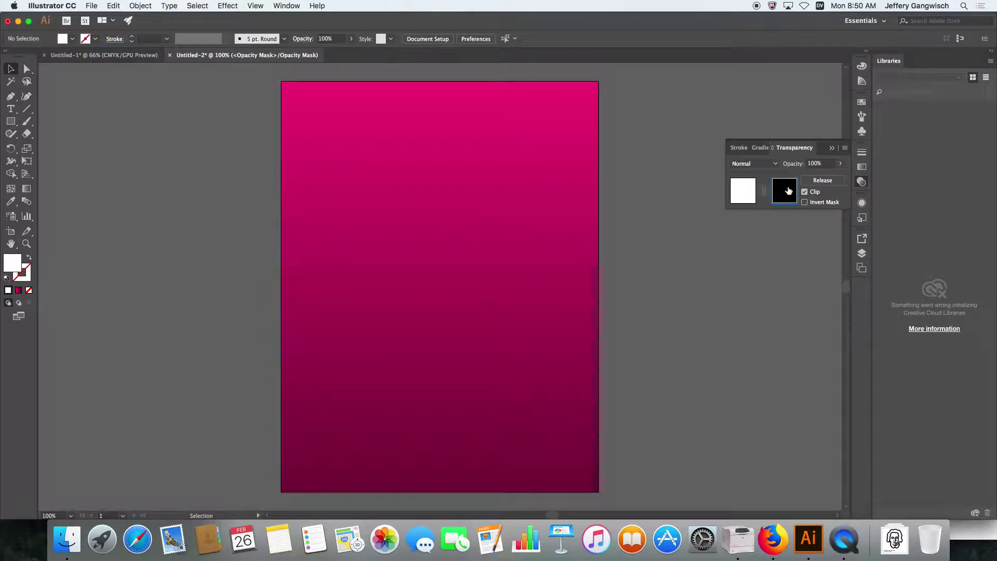
pyautogui.click(111, 7)
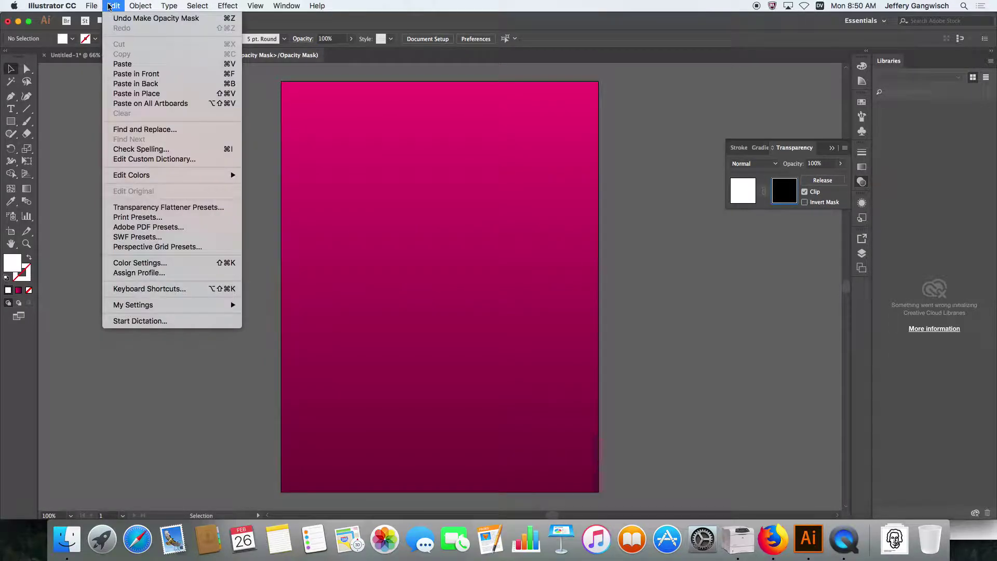
pyautogui.click(136, 93)
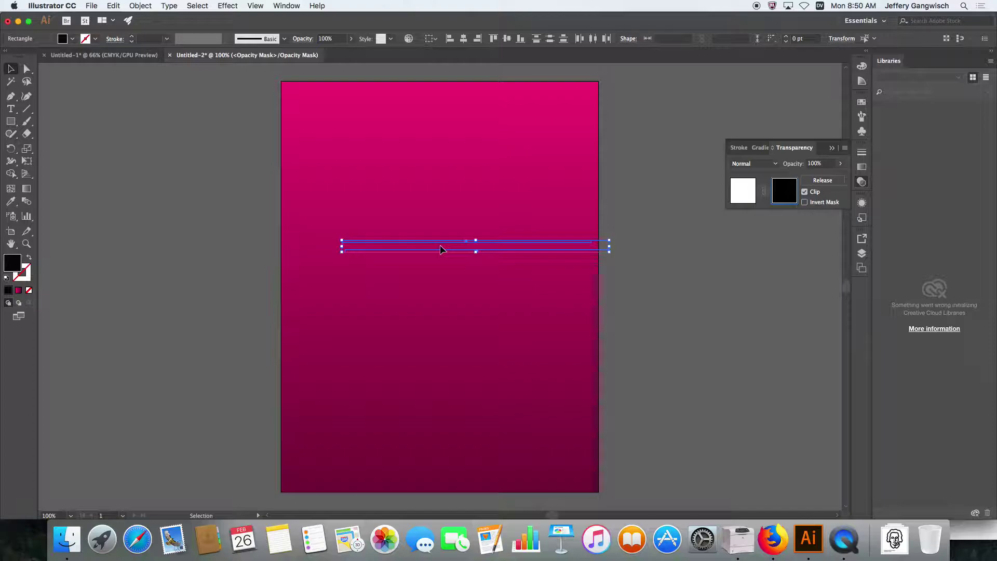
# - Try Invert Mask on the KILL BILL mask, leave both Clip and Invert Mask off, and deselect the bars
pyautogui.click(804, 203)
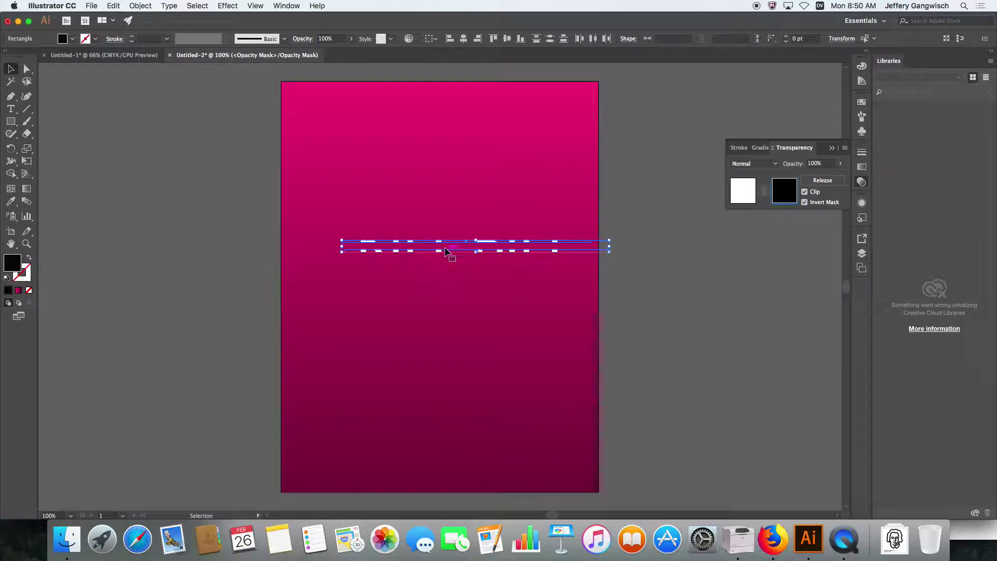
pyautogui.click(804, 191)
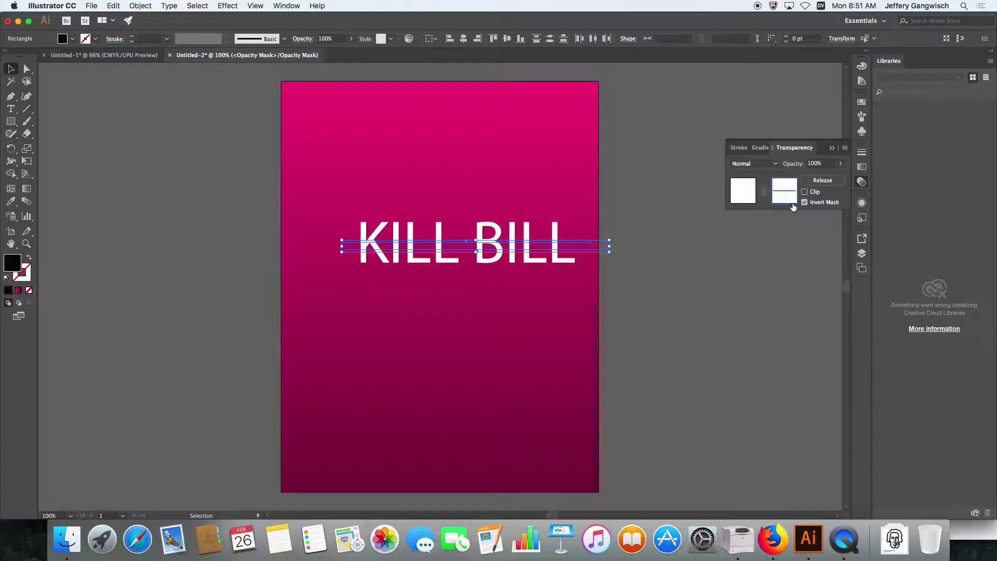
pyautogui.click(804, 203)
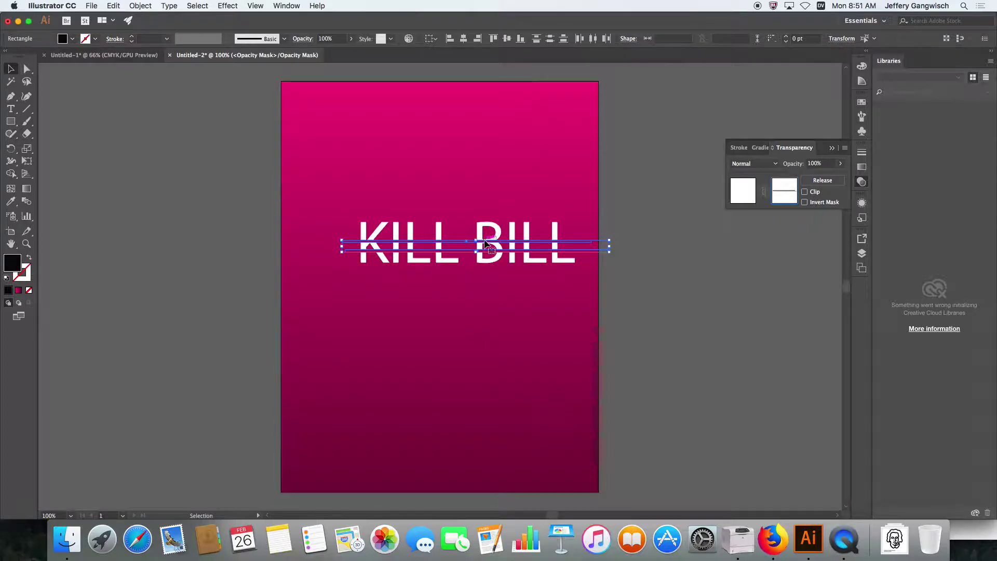
pyautogui.click(213, 178)
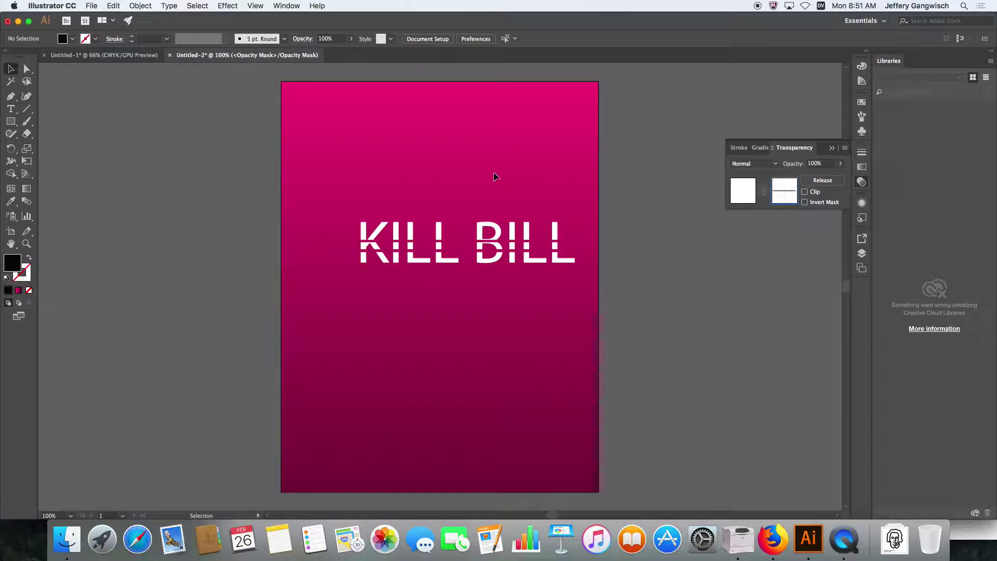
# - Pick a green fill from the colour spectrum and replace it with the dark red swatch
pyautogui.click(862, 104)
pyautogui.click(862, 67)
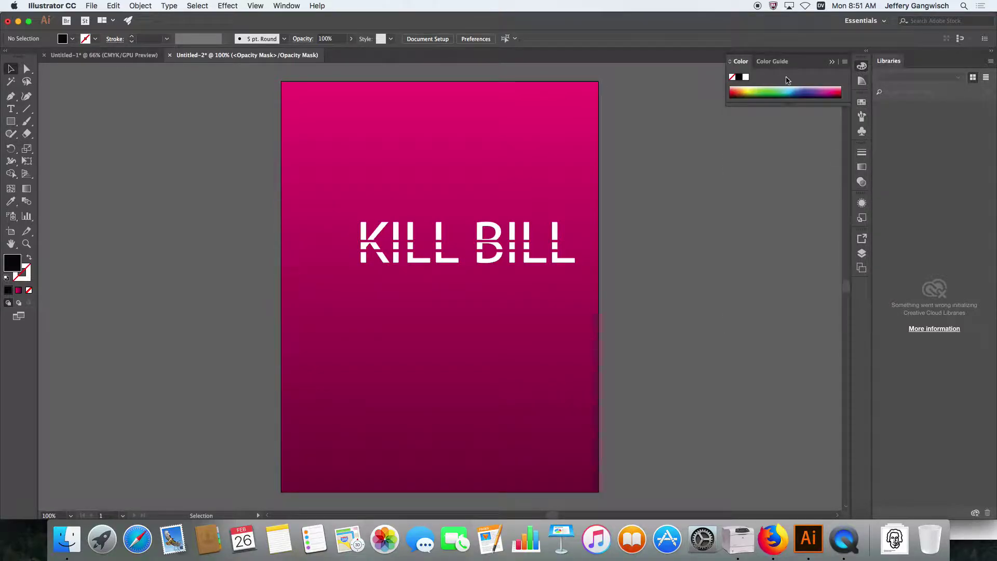
pyautogui.moveTo(731, 91); pyautogui.dragTo(772, 90)
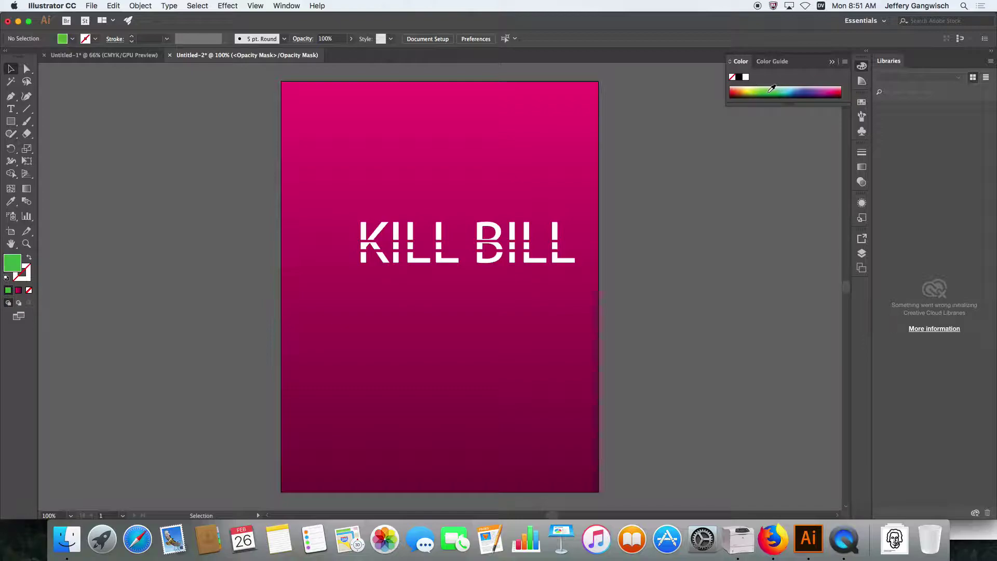
pyautogui.click(863, 81)
pyautogui.click(861, 79)
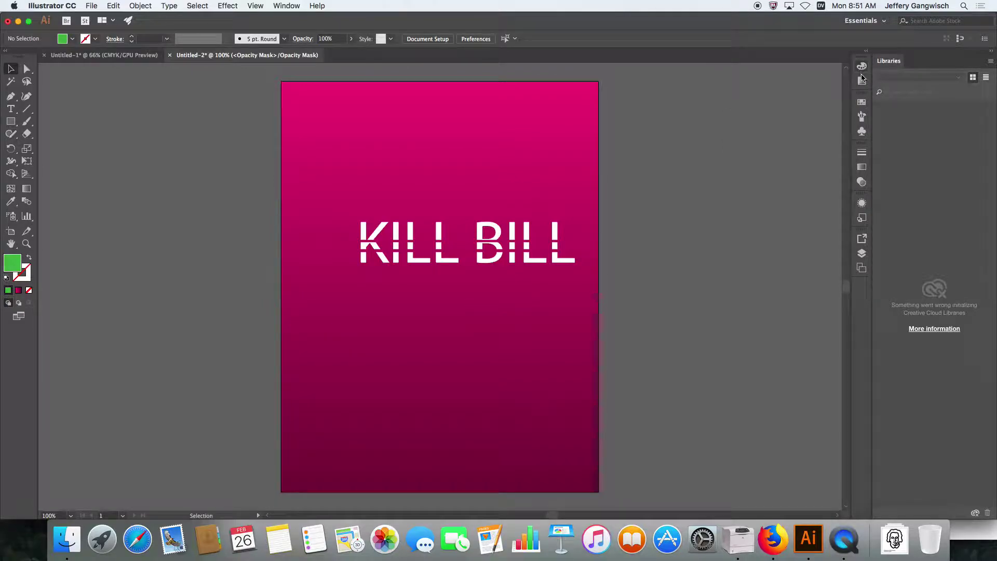
pyautogui.click(862, 102)
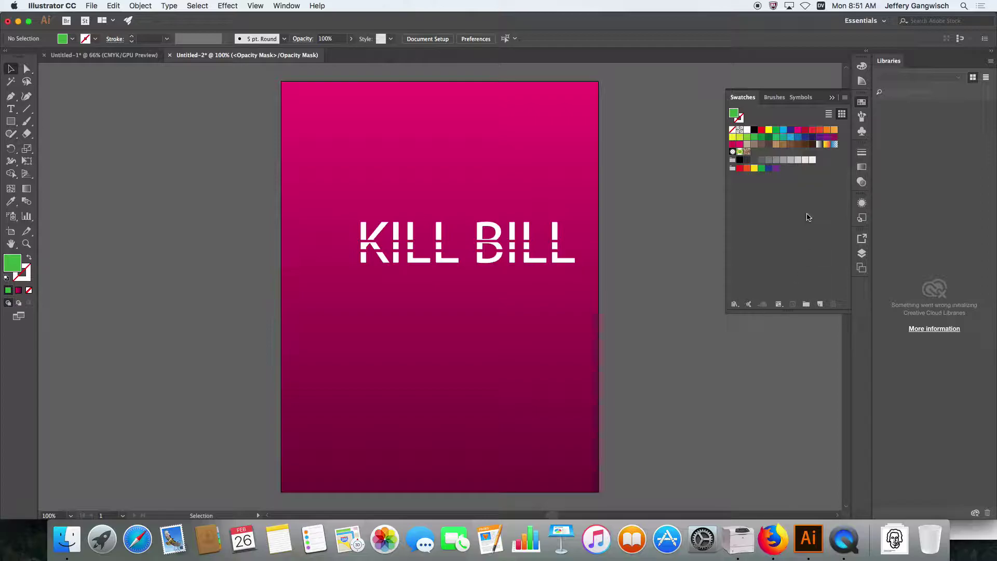
pyautogui.click(804, 129)
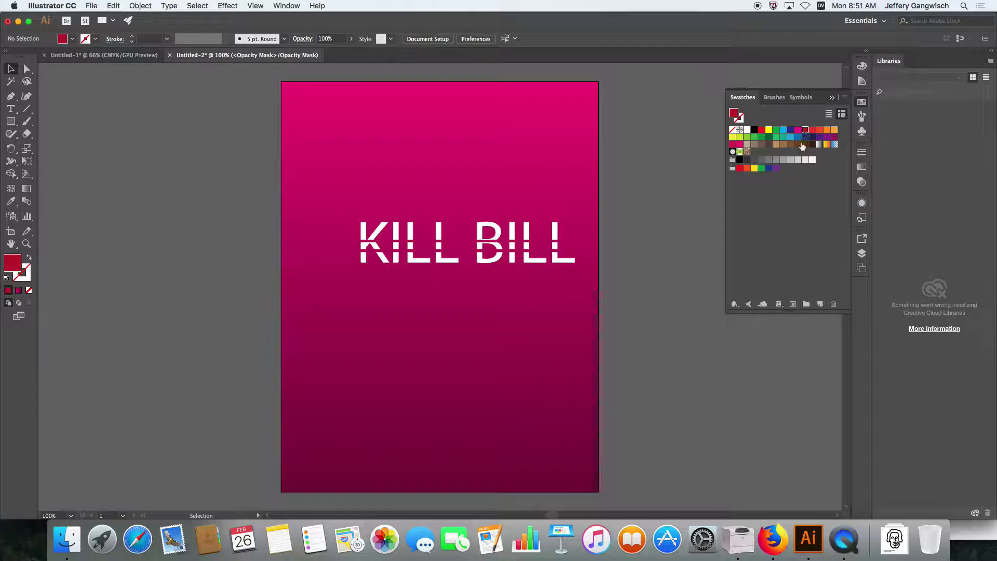
pyautogui.doubleClick(14, 271)
pyautogui.moveTo(545, 173); pyautogui.dragTo(457, 205)
pyautogui.moveTo(425, 278); pyautogui.dragTo(425, 287)
pyautogui.click(367, 228)
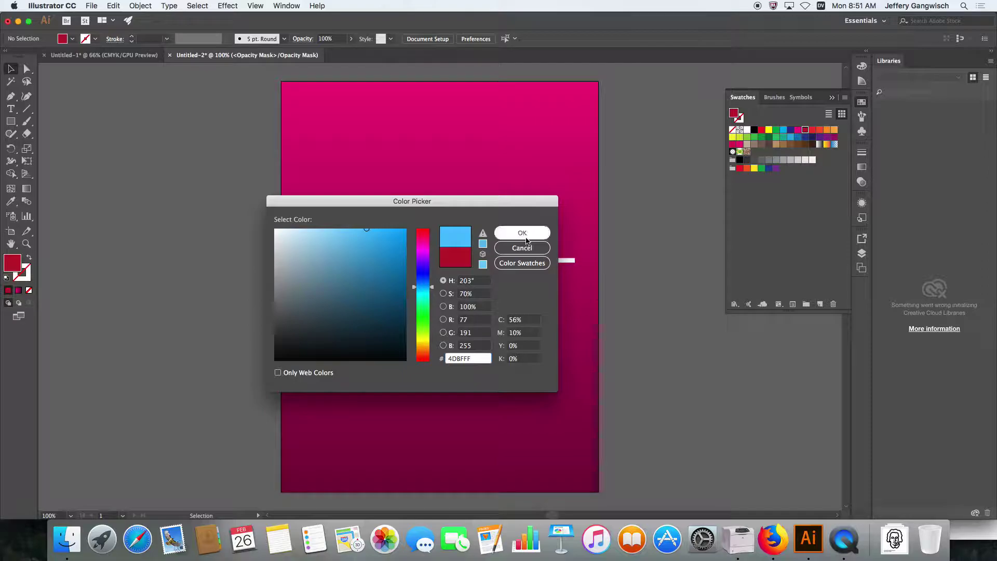
pyautogui.click(522, 263)
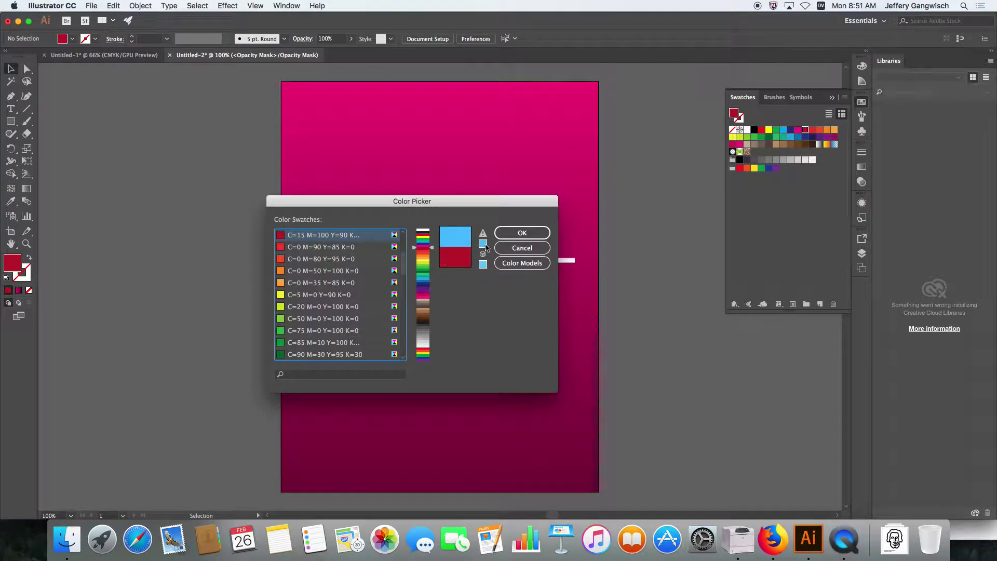
pyautogui.click(522, 248)
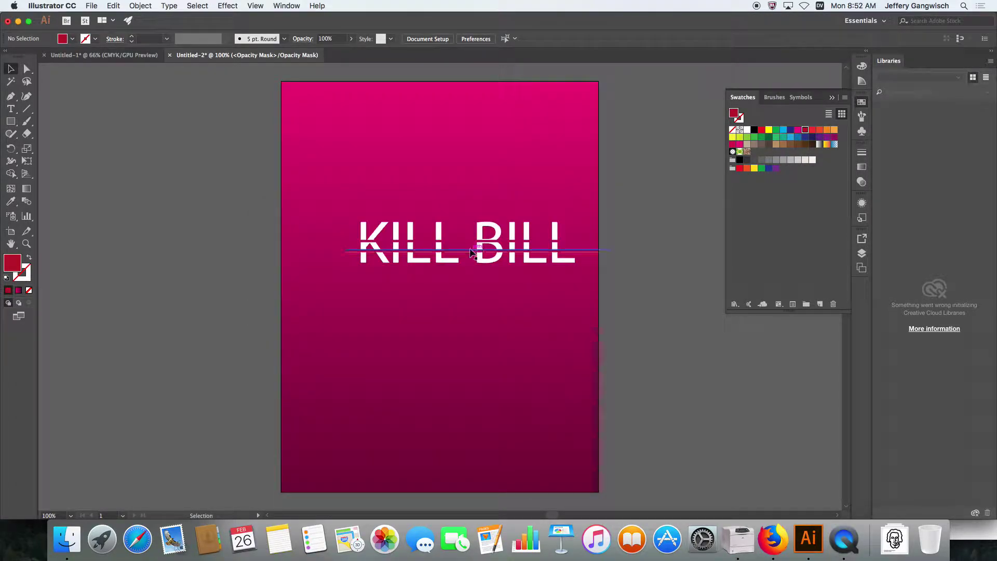
# - Mix a light purple fill, 928FFF, in the Color Picker and accept it
pyautogui.doubleClick(12, 262)
pyautogui.click(429, 274)
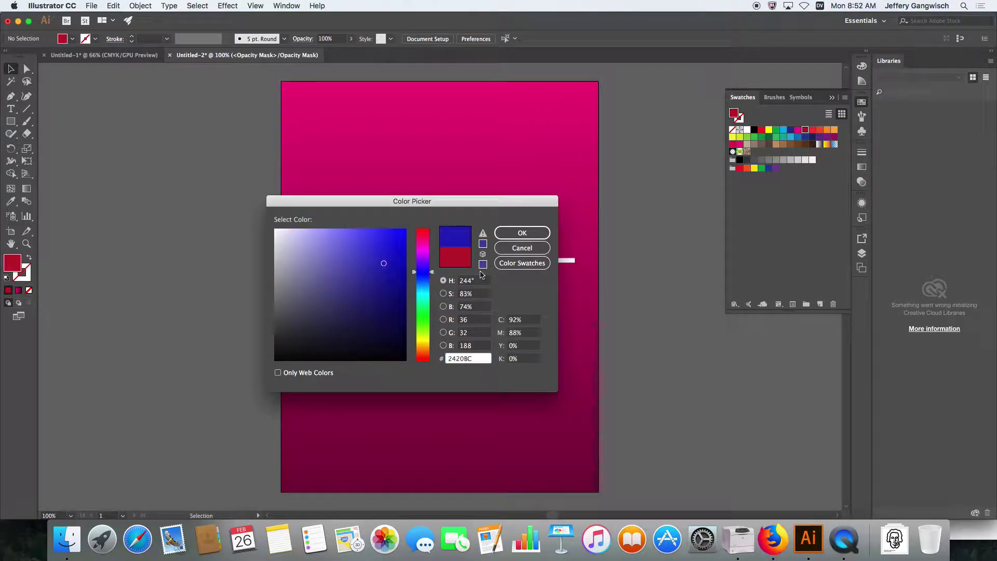
pyautogui.moveTo(353, 238); pyautogui.dragTo(332, 212)
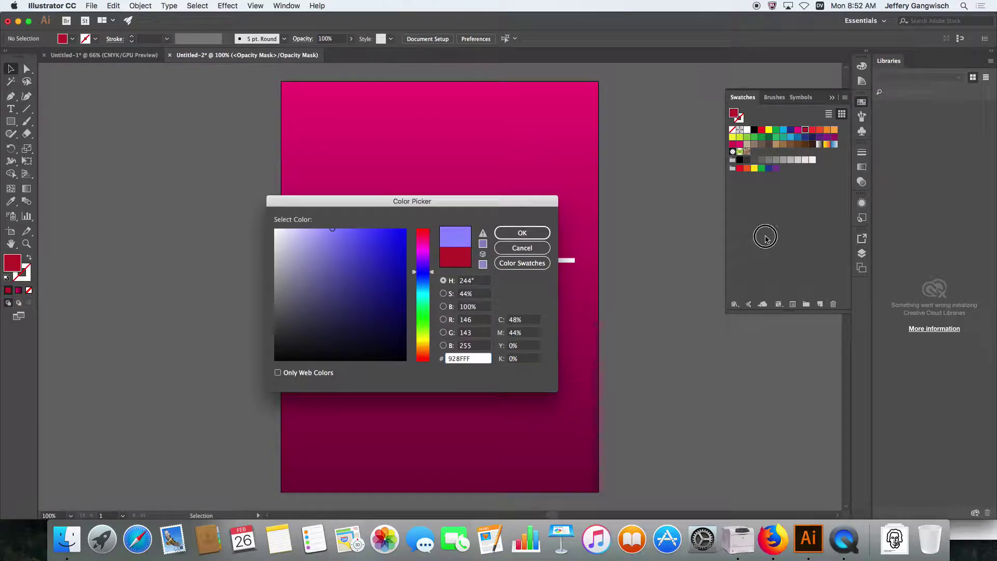
pyautogui.click(504, 238)
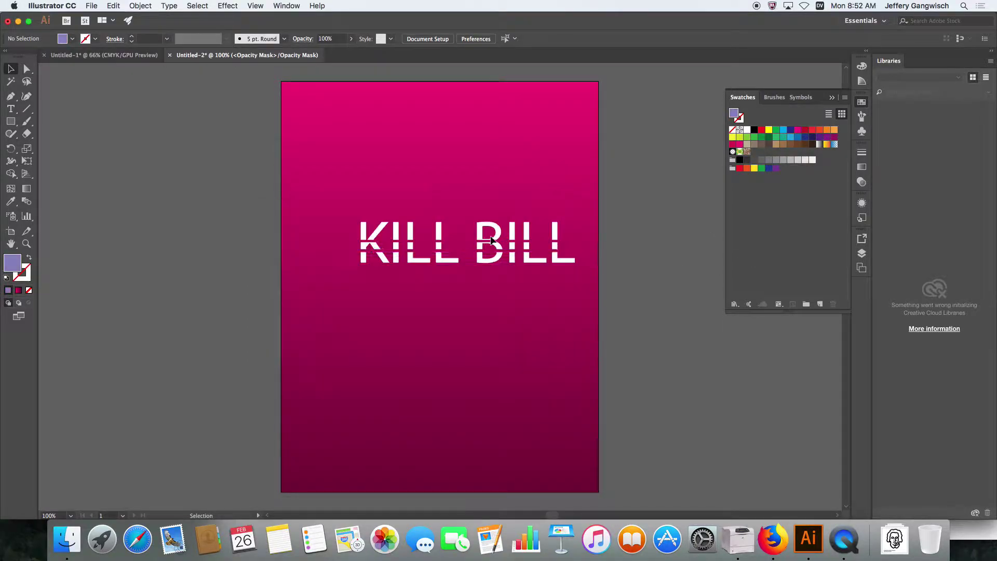
# - Save the light purple fill as a new swatch in the document's swatches
pyautogui.moveTo(15, 264); pyautogui.dragTo(757, 211)
pyautogui.click(862, 103)
pyautogui.click(862, 103)
pyautogui.click(862, 103)
pyautogui.click(862, 103)
pyautogui.click(862, 103)
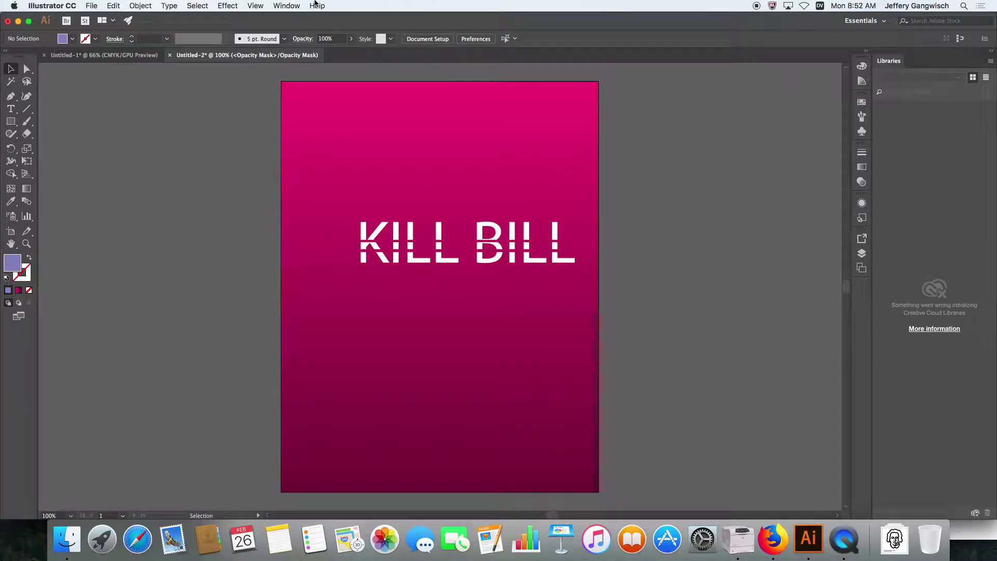
pyautogui.click(288, 6)
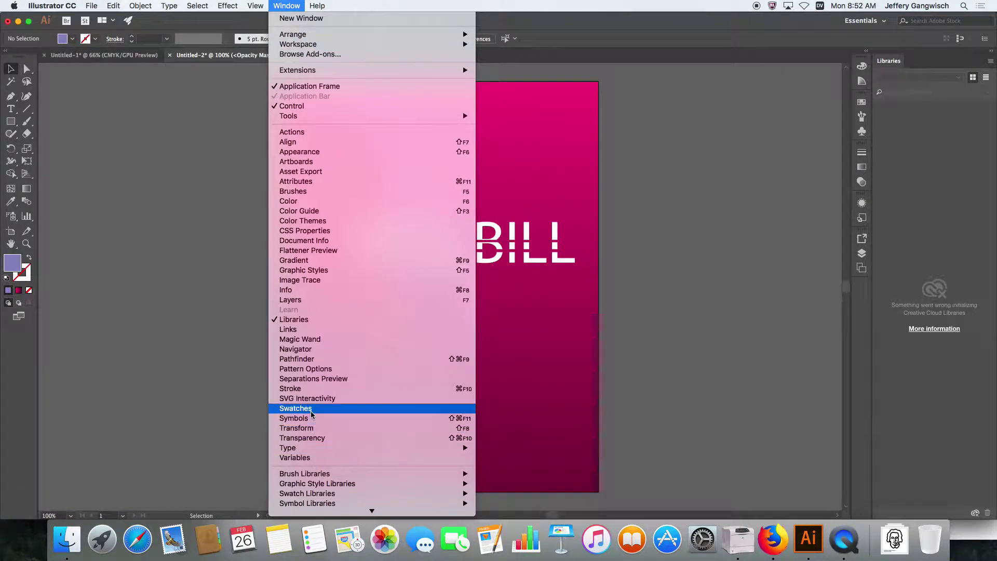
pyautogui.click(289, 408)
pyautogui.doubleClick(13, 265)
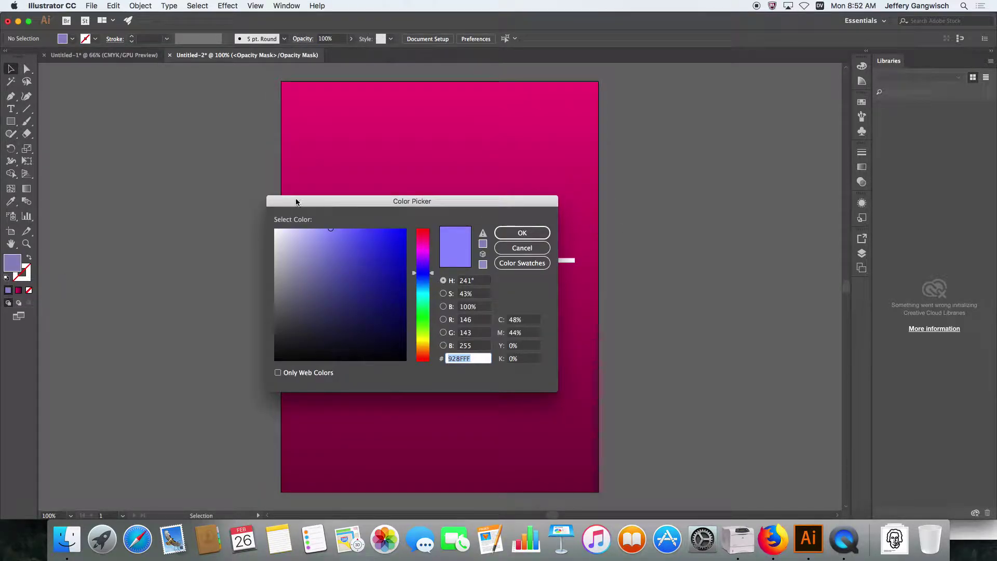
pyautogui.click(522, 248)
# - Create a color group named MOVIE_POSTER from the selected light purple swatch and deselect it
pyautogui.click(861, 102)
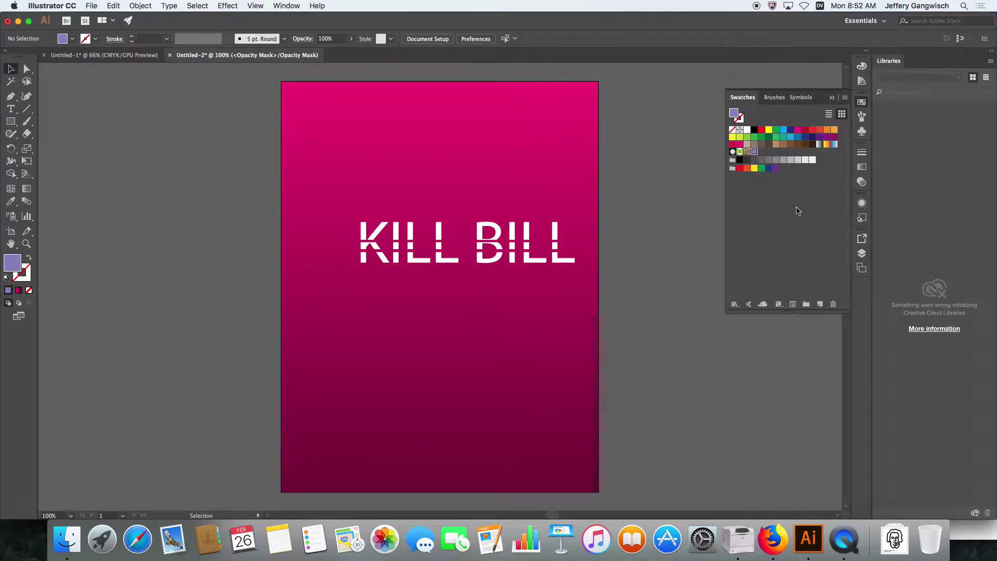
pyautogui.click(805, 304)
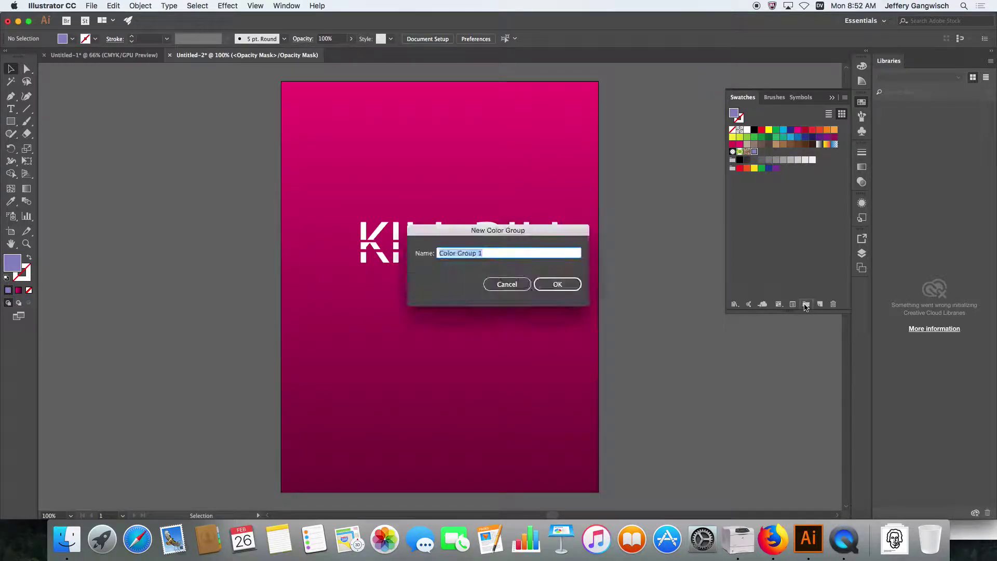
pyautogui.write('MOVI')
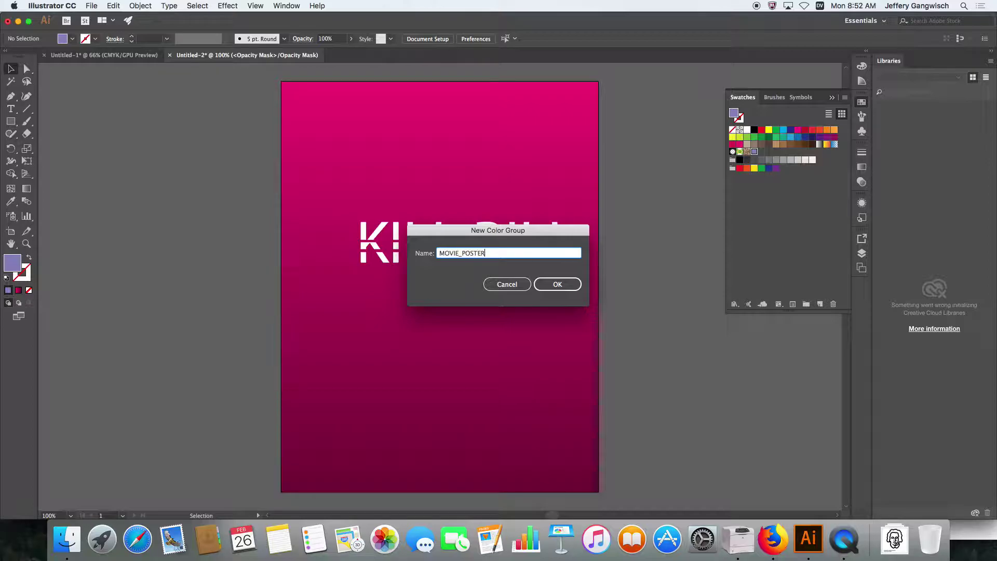
pyautogui.write('E_POSTER')
pyautogui.press('Return')
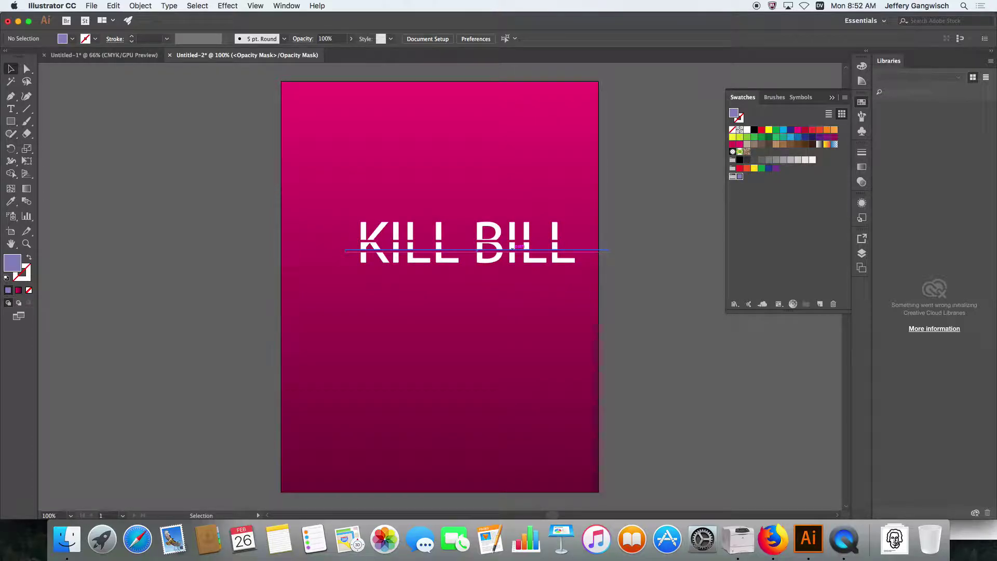
pyautogui.click(753, 196)
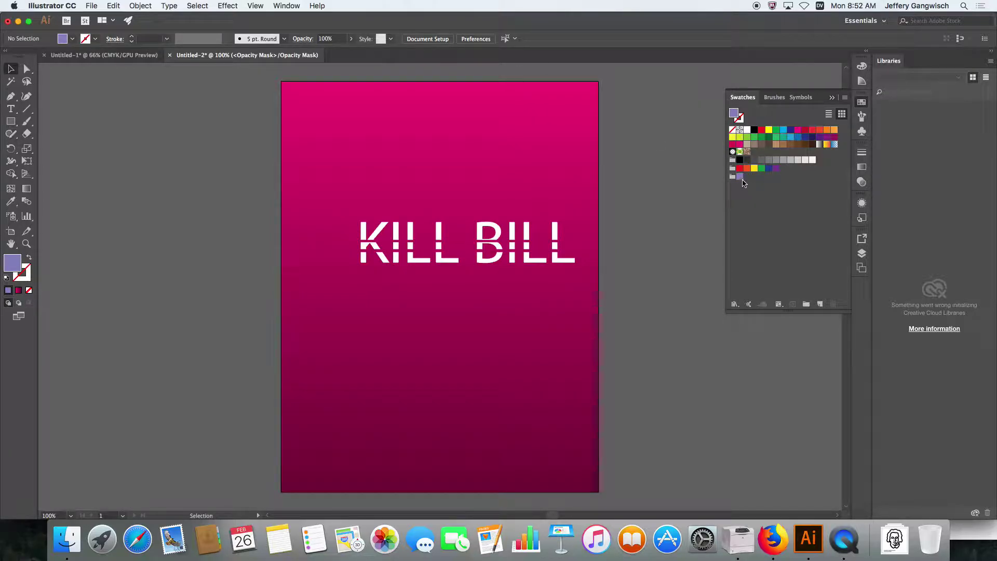
# - Mix a muted teal fill, 8ABFC1, and add it to the MOVIE_POSTER color group
pyautogui.doubleClick(19, 269)
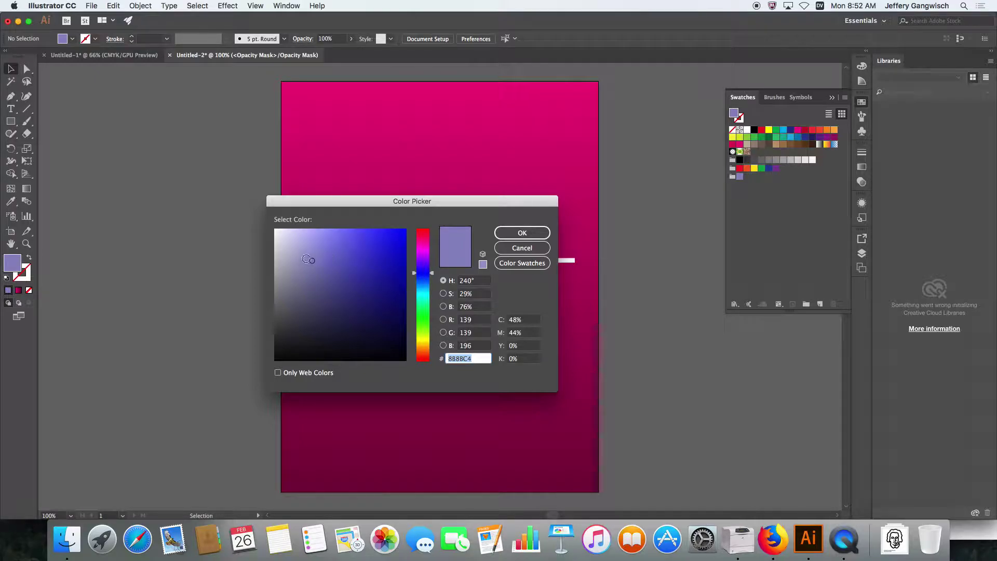
pyautogui.moveTo(427, 280)
pyautogui.mouseDown()
pyautogui.moveTo(424, 331)
pyautogui.moveTo(423, 294)
pyautogui.mouseUp()
pyautogui.click(513, 236)
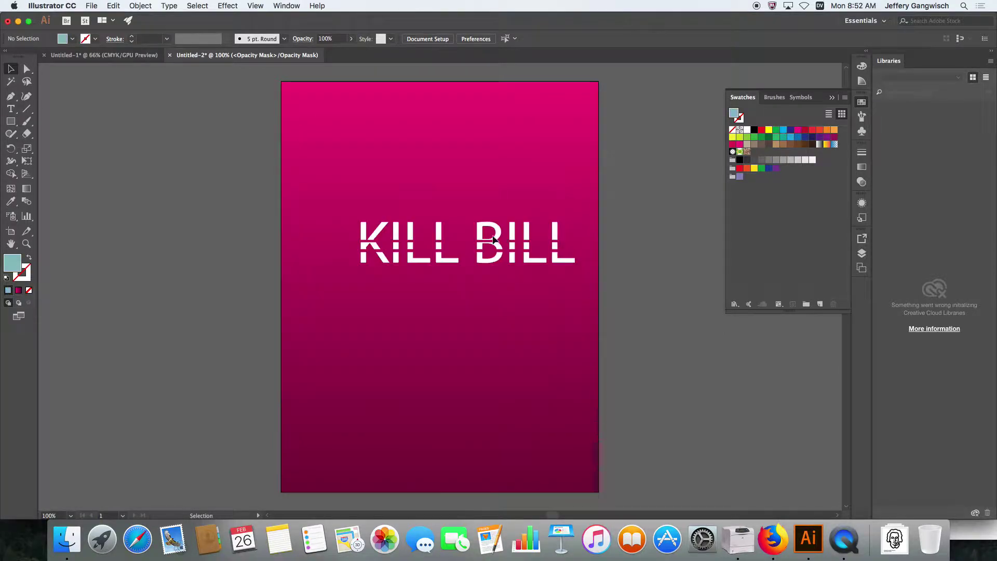
pyautogui.moveTo(10, 272); pyautogui.dragTo(738, 176)
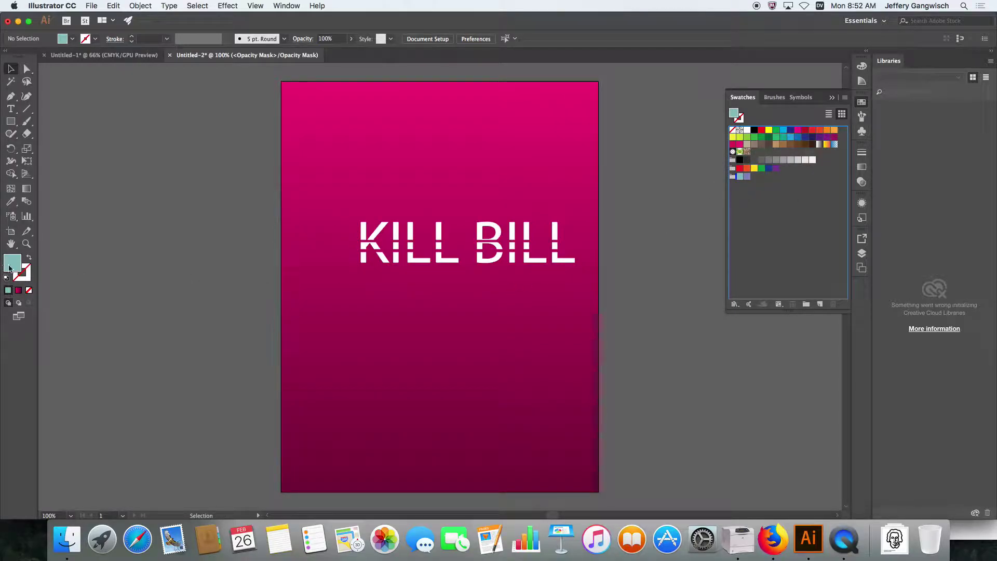
# - Shift the teal fill's hue to a dusty pink and add that color to the MOVIE_POSTER color group
pyautogui.doubleClick(10, 267)
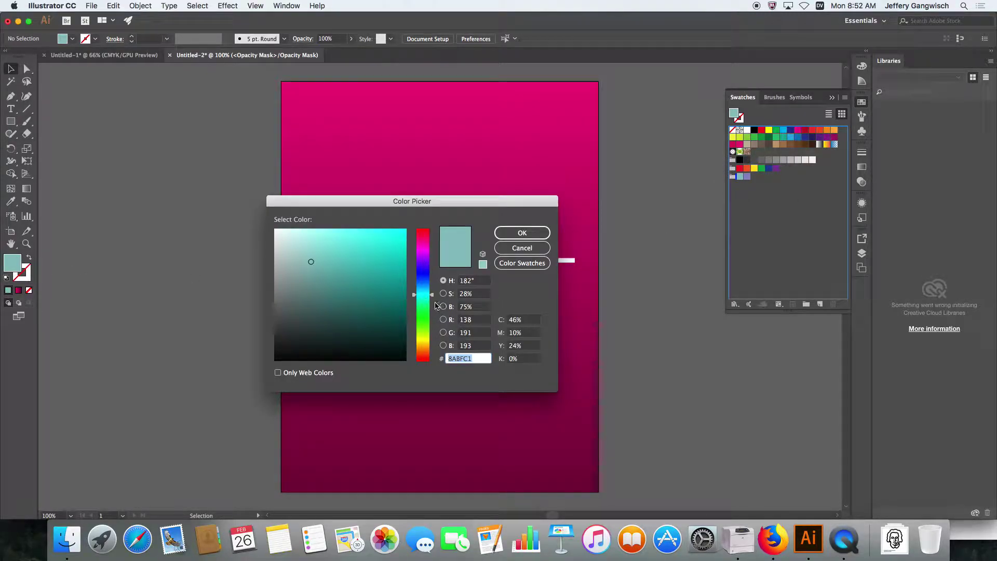
pyautogui.moveTo(427, 300); pyautogui.dragTo(434, 216)
pyautogui.click(509, 233)
pyautogui.moveTo(10, 293); pyautogui.dragTo(747, 176)
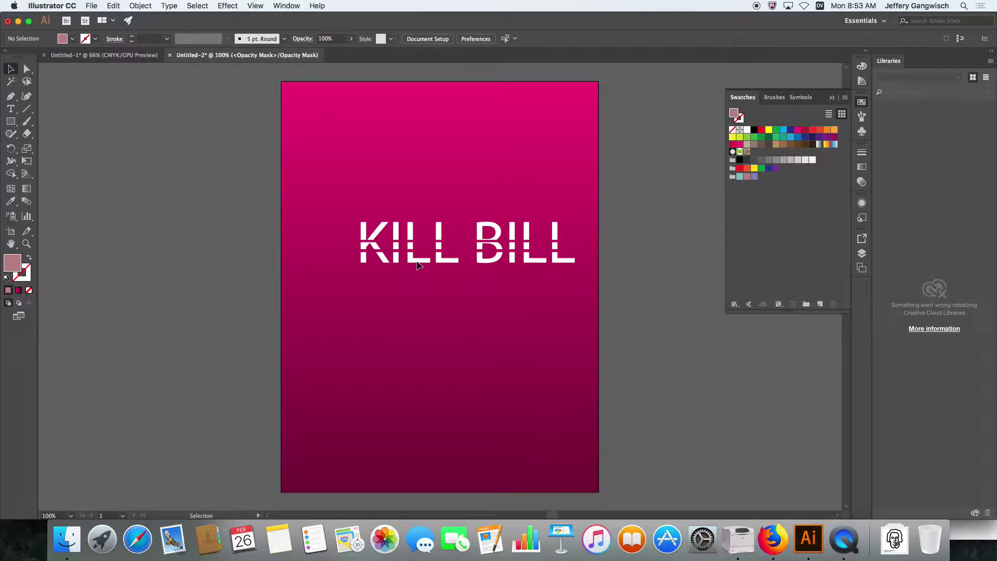
# - Leave only the lower black bar cutting through KILL BILL in the opacity mask, and return to editing the text artwork
pyautogui.click(31, 71)
pyautogui.click(11, 69)
pyautogui.click(453, 279)
pyautogui.click(488, 280)
pyautogui.click(457, 250)
pyautogui.click(587, 219)
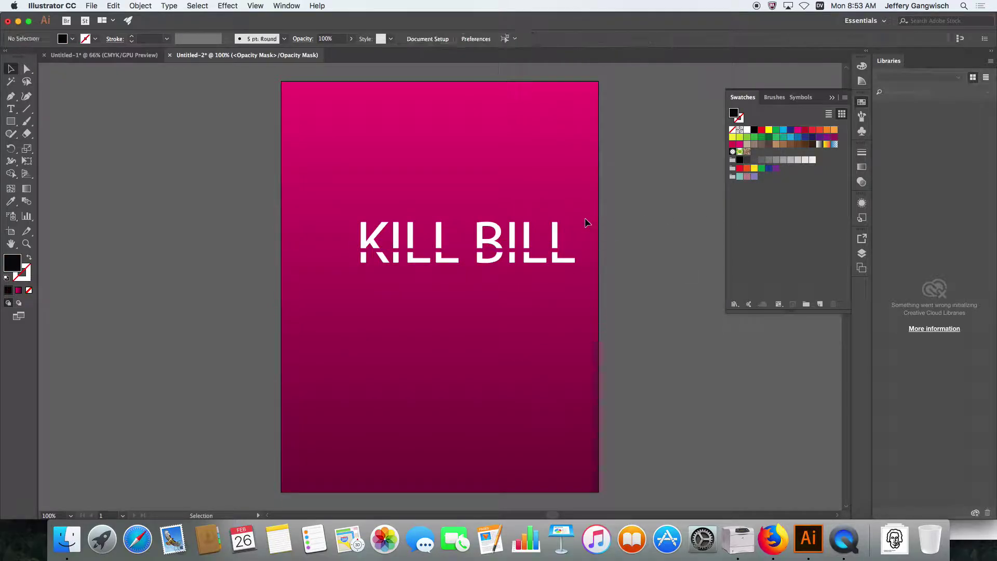
pyautogui.click(862, 182)
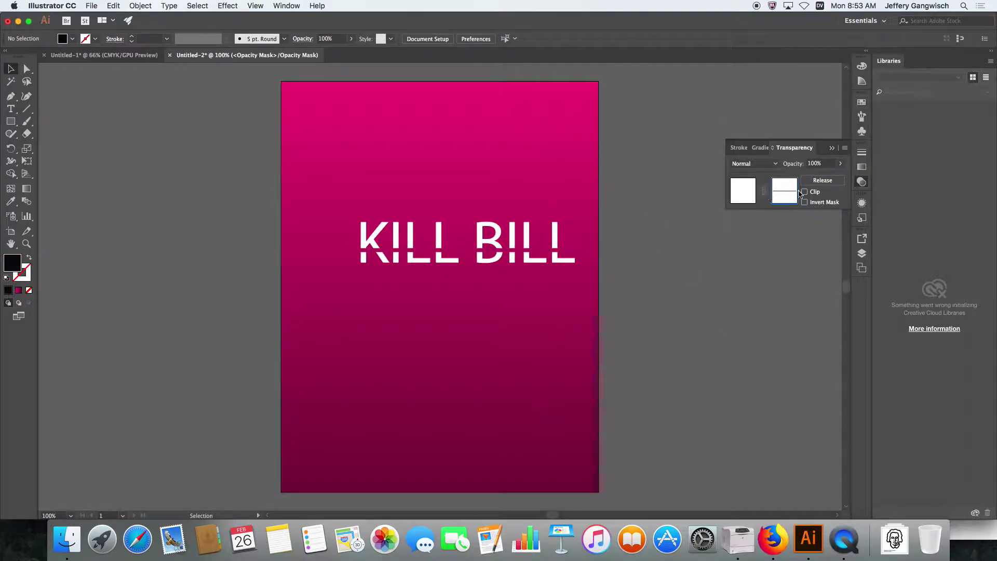
pyautogui.click(736, 198)
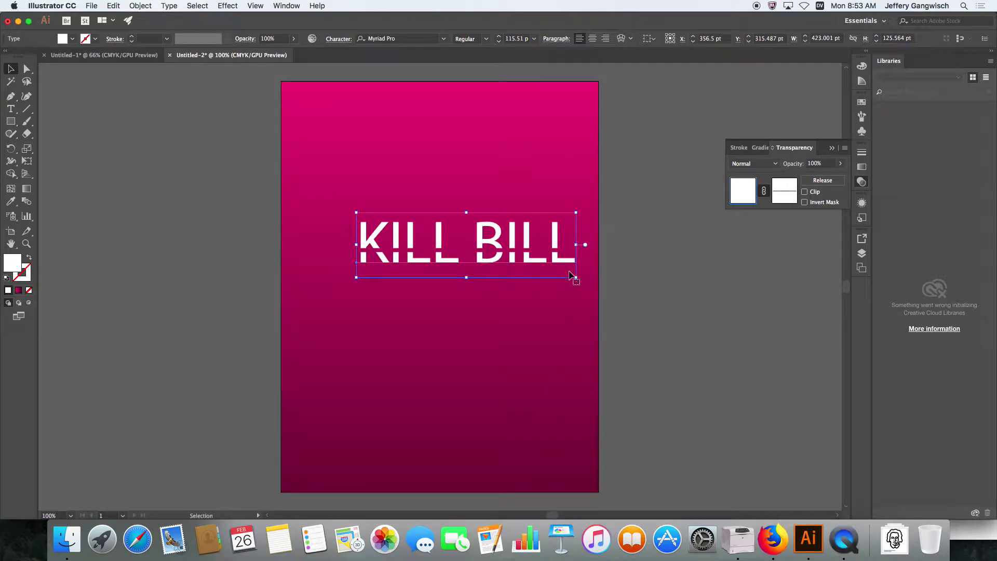
# - Apply the linear gradient fill to the KILL BILL text and set its starting color stop to the teal MOVIE_POSTER swatch
pyautogui.click(634, 244)
pyautogui.click(417, 230)
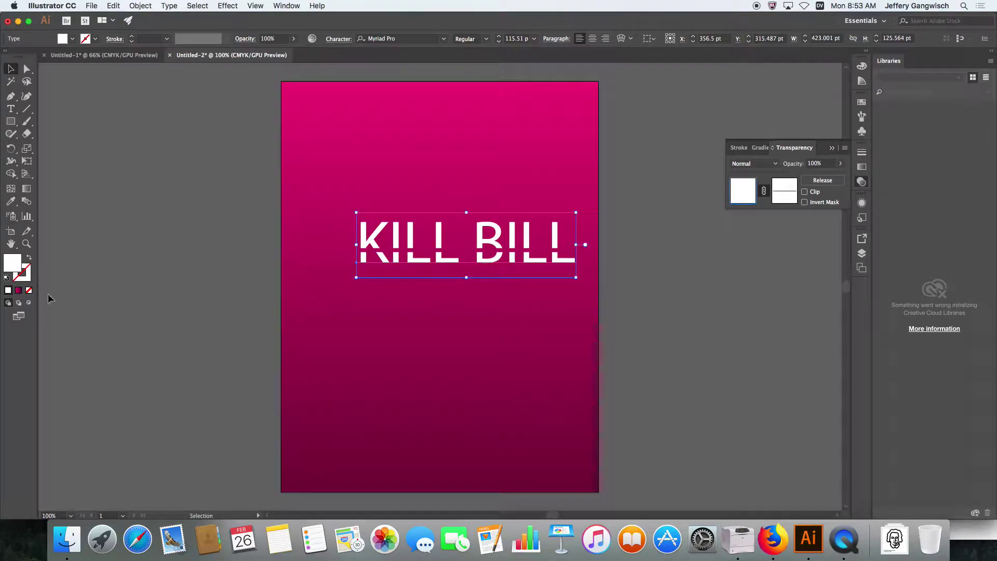
pyautogui.click(20, 292)
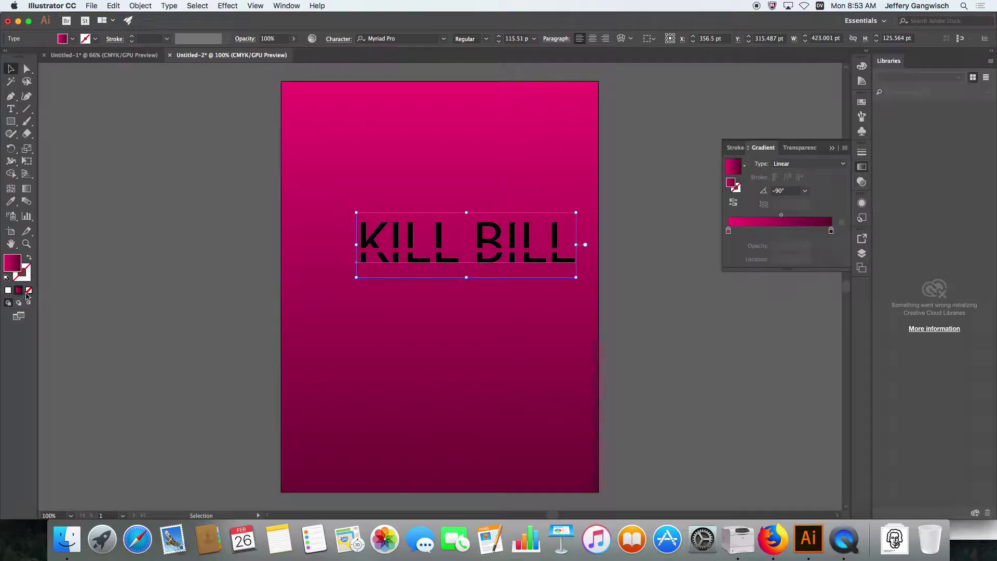
pyautogui.doubleClick(728, 230)
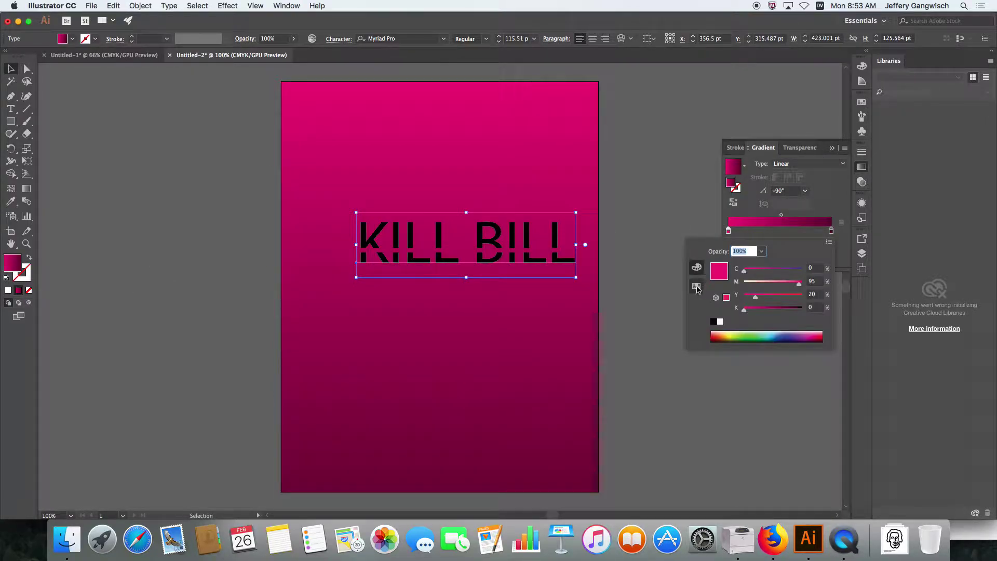
pyautogui.click(697, 287)
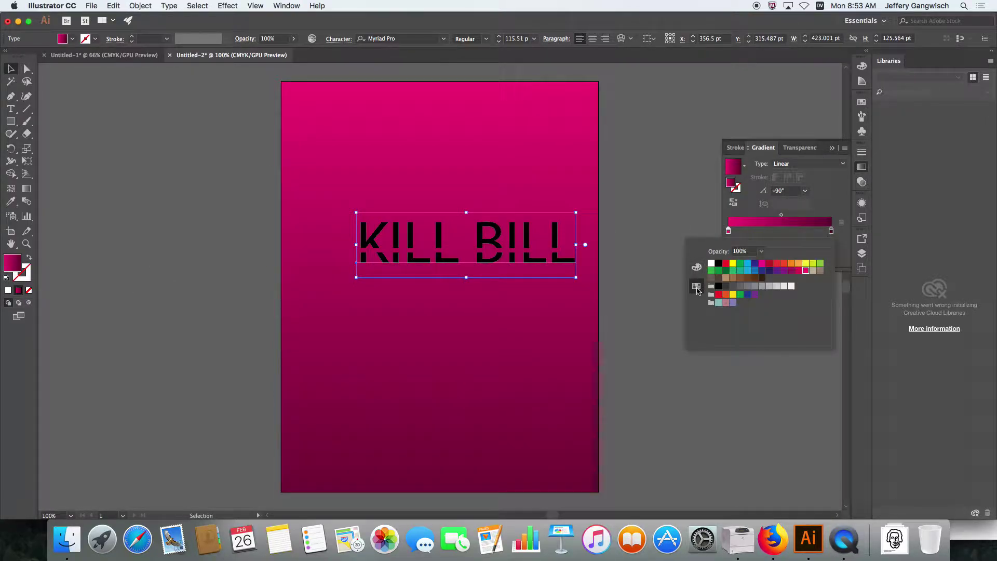
pyautogui.click(718, 303)
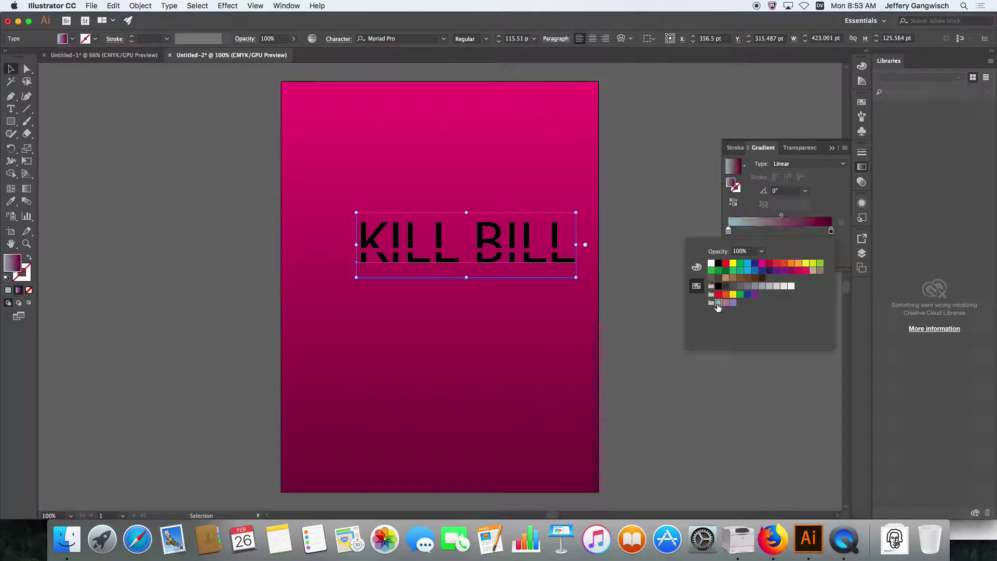
# - Set the end color stop of the KILL BILL text's gradient to the light purple MOVIE_POSTER swatch
pyautogui.click(830, 230)
pyautogui.doubleClick(831, 230)
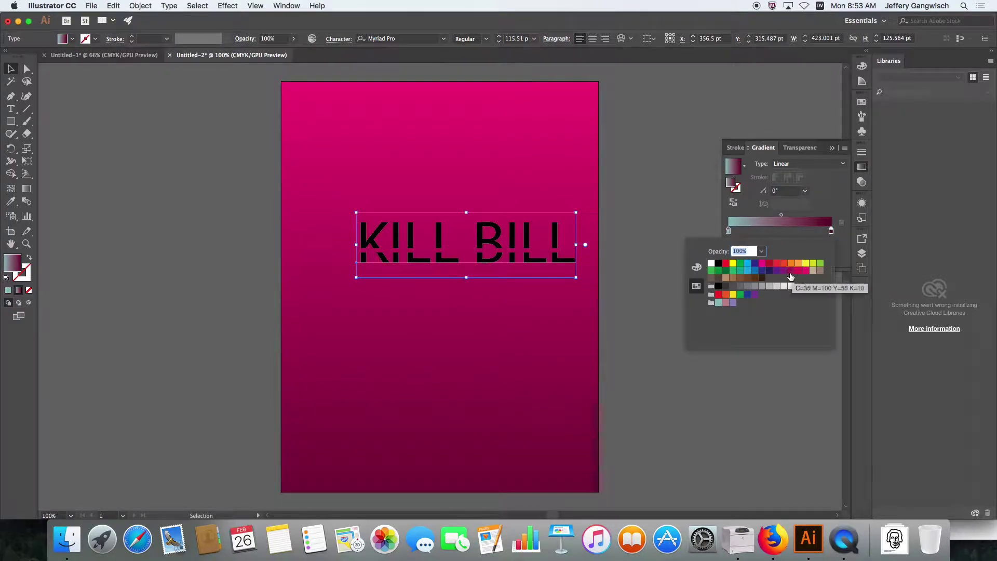
pyautogui.click(732, 303)
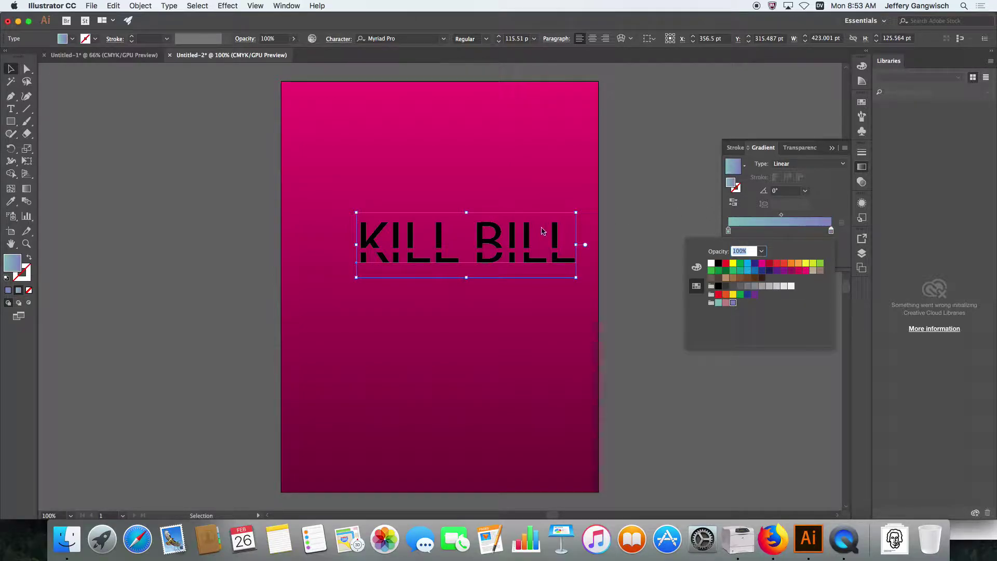
pyautogui.click(544, 231)
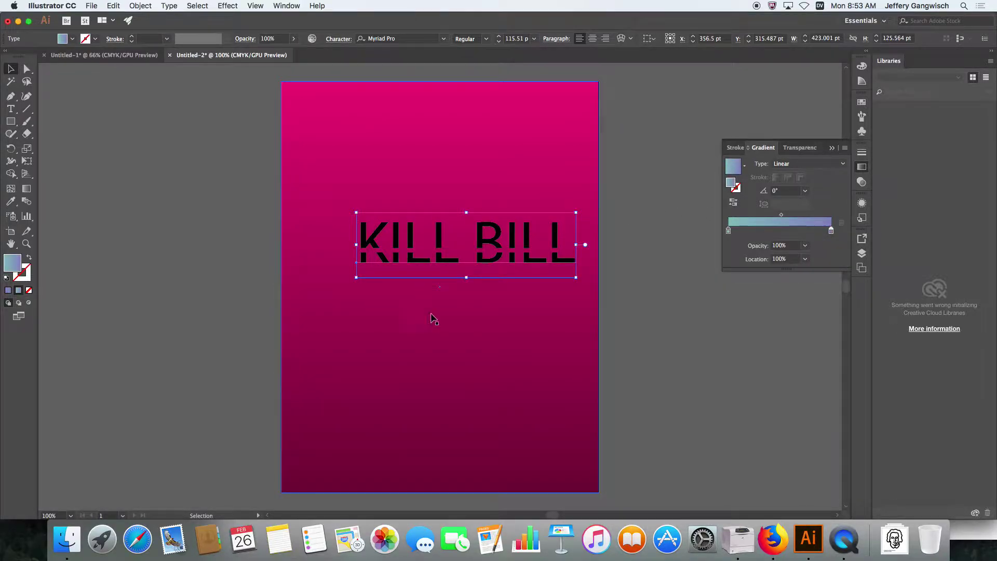
pyautogui.click(762, 318)
pyautogui.click(565, 263)
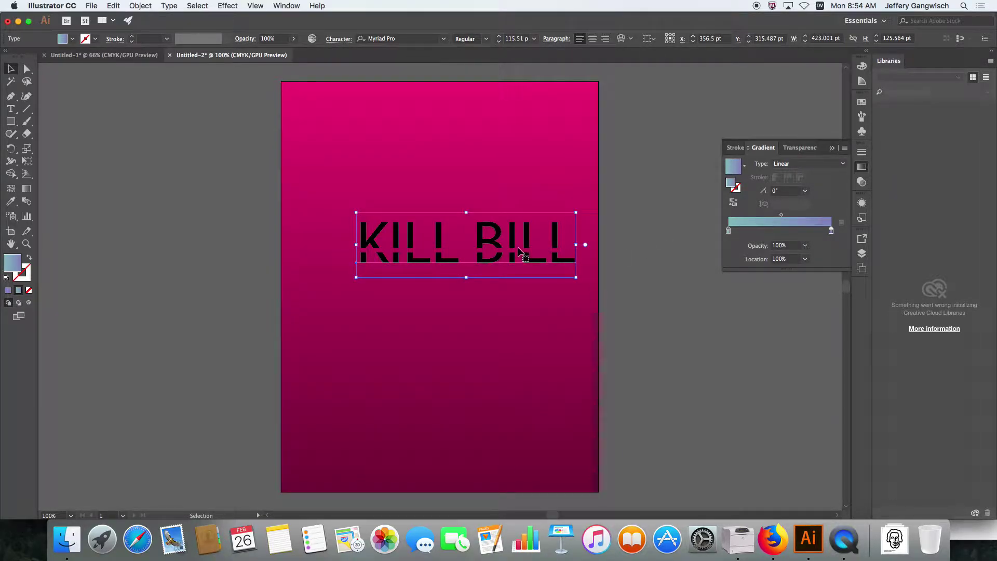
pyautogui.click(466, 207)
pyautogui.click(468, 231)
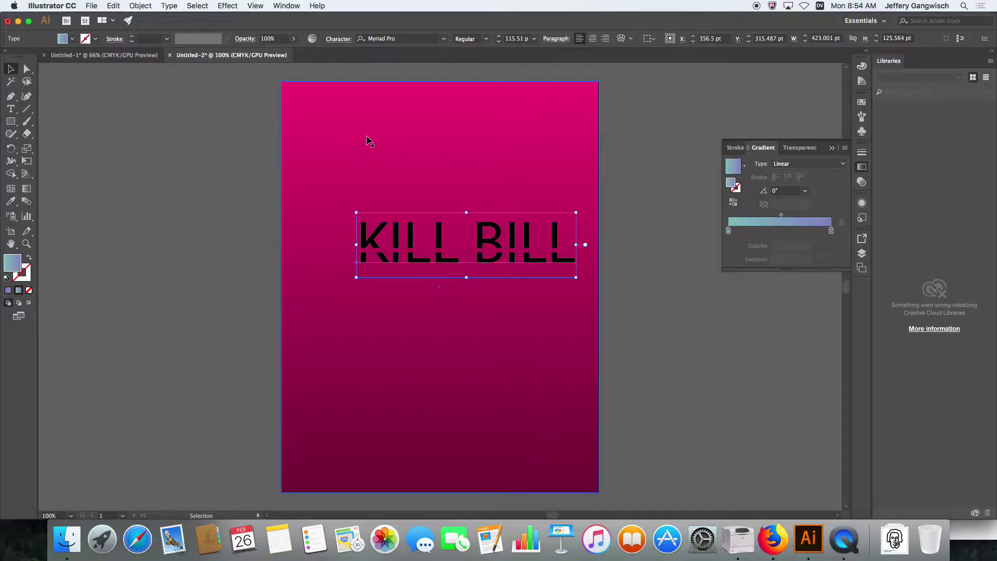
# - Try a white stroke on the KILL BILL text, set the stroke back to None, and deselect the text
pyautogui.click(95, 38)
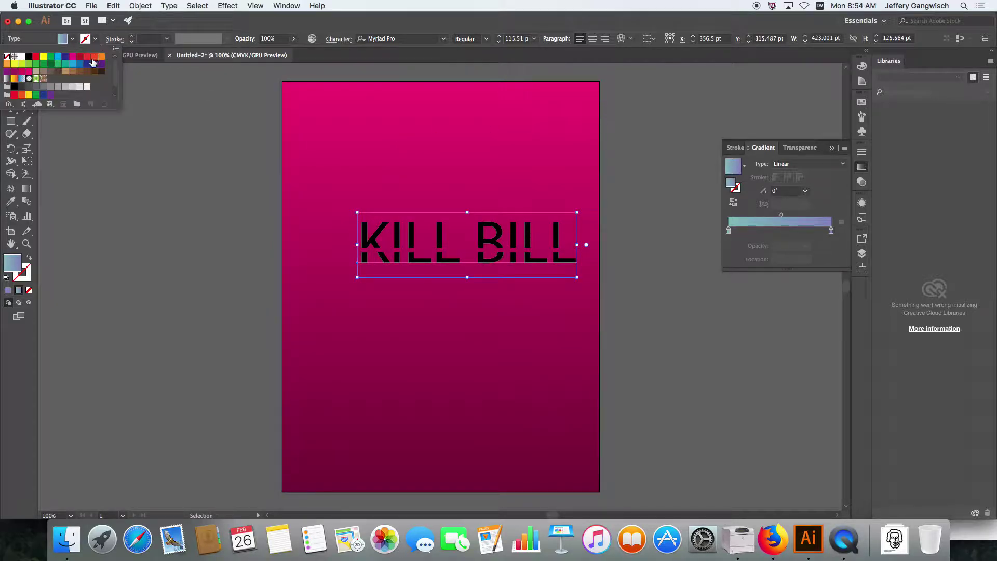
pyautogui.click(22, 58)
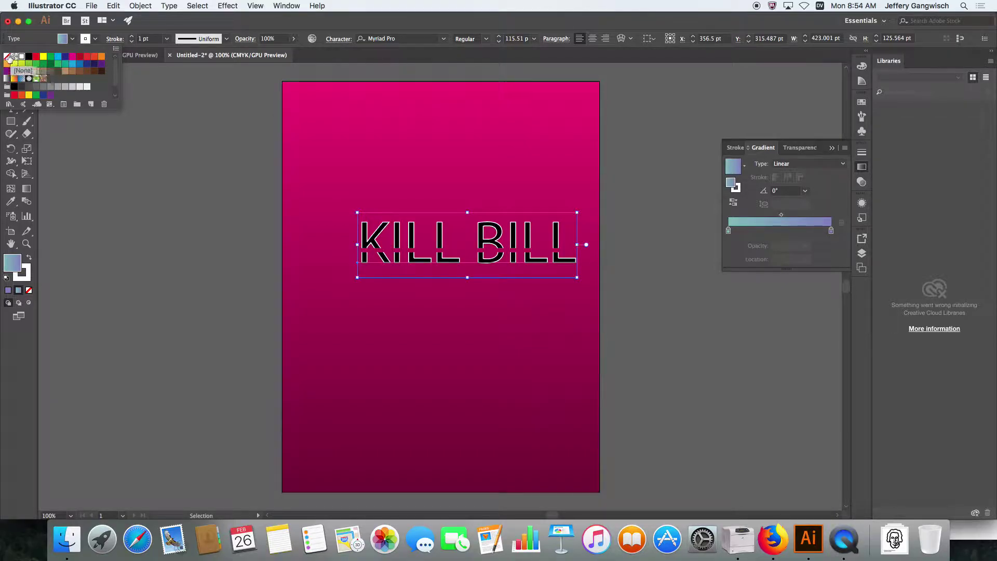
pyautogui.click(7, 56)
pyautogui.click(119, 249)
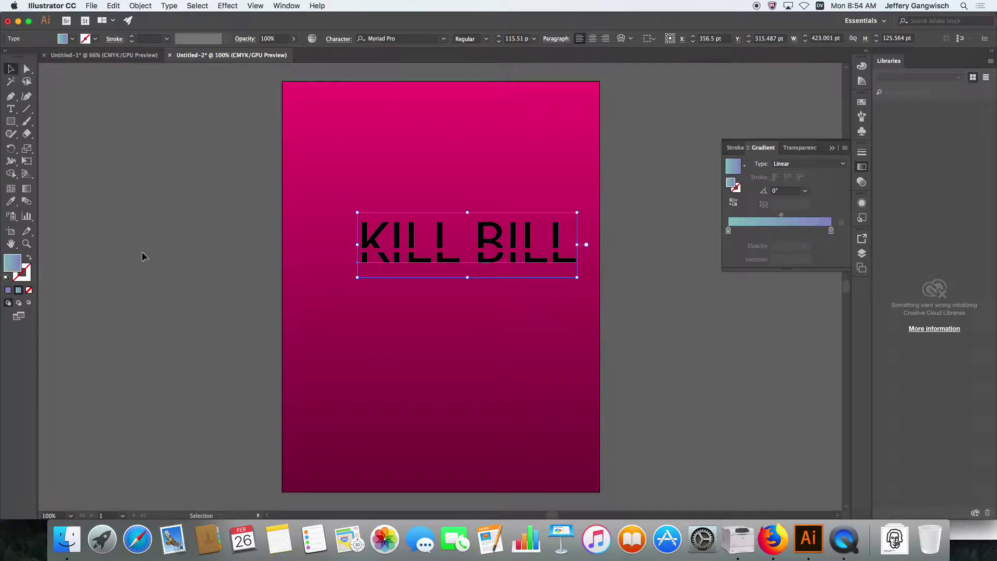
pyautogui.click(141, 253)
# - Try to reposition the gradient across the KILL BILL text with the Gradient tool
pyautogui.click(26, 188)
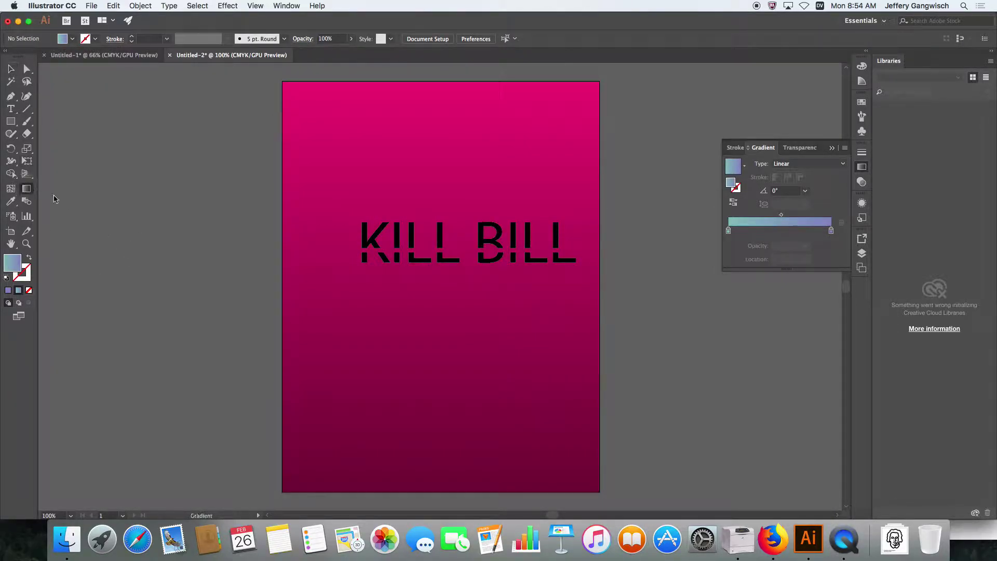
pyautogui.click(432, 251)
pyautogui.moveTo(357, 245)
pyautogui.mouseDown()
pyautogui.moveTo(382, 222)
pyautogui.moveTo(340, 254)
pyautogui.mouseUp()
pyautogui.moveTo(588, 247)
pyautogui.mouseDown()
pyautogui.moveTo(559, 289)
pyautogui.moveTo(560, 244)
pyautogui.mouseUp()
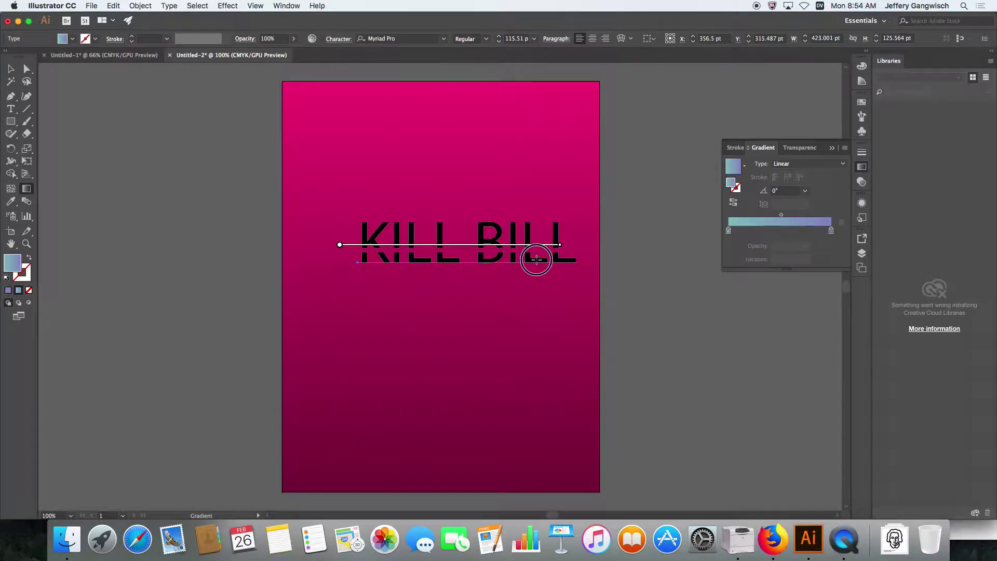
pyautogui.press('v')
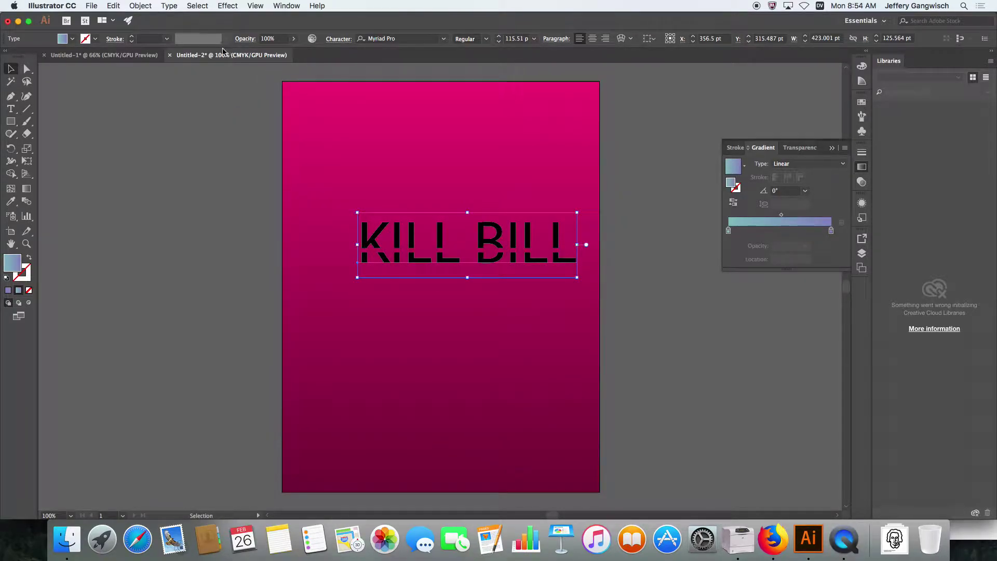
# - Expand the appearance of the KILL BILL text and deselect it
pyautogui.click(127, 5)
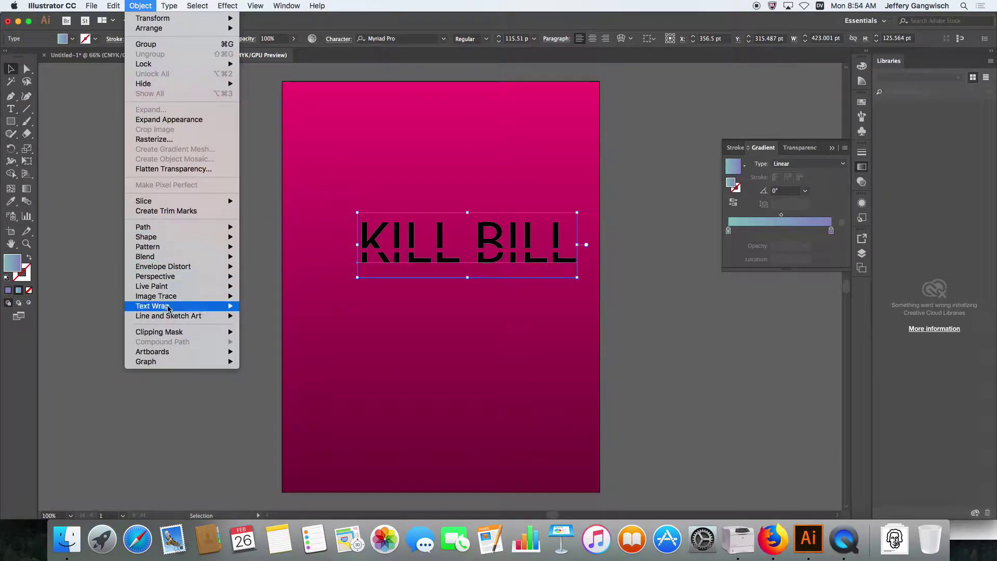
pyautogui.click(336, 139)
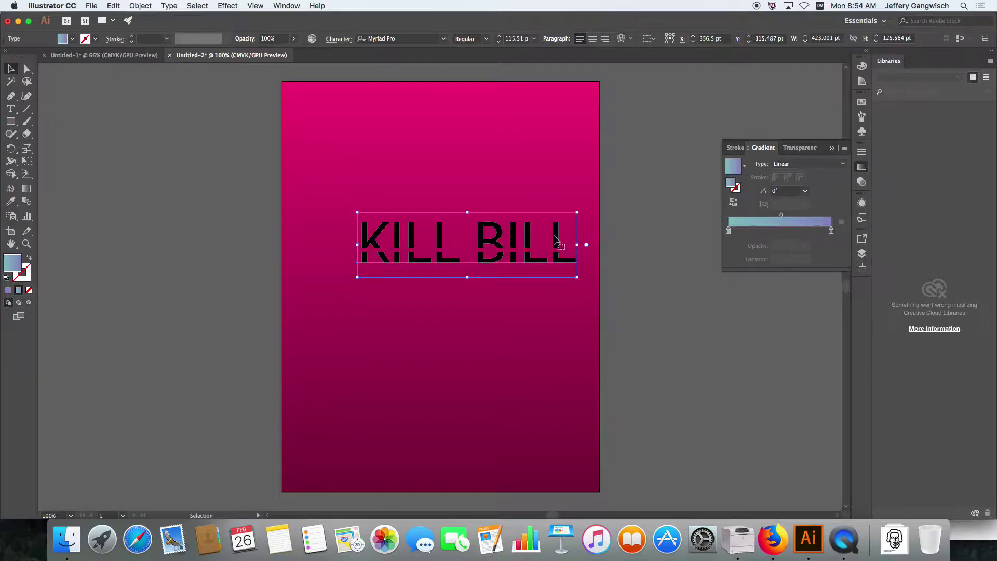
pyautogui.click(143, 5)
pyautogui.click(159, 121)
pyautogui.click(318, 207)
pyautogui.click(381, 238)
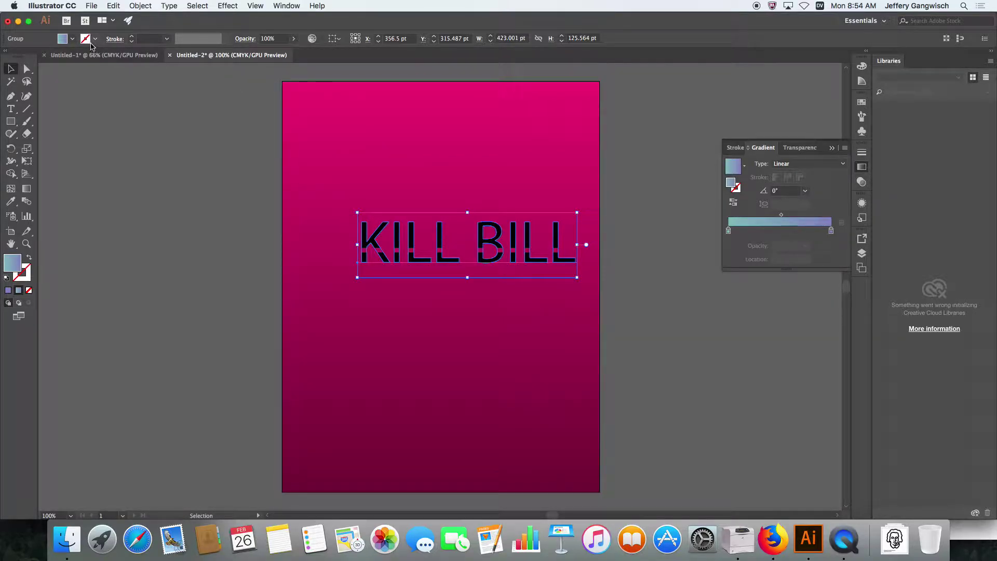
pyautogui.click(162, 97)
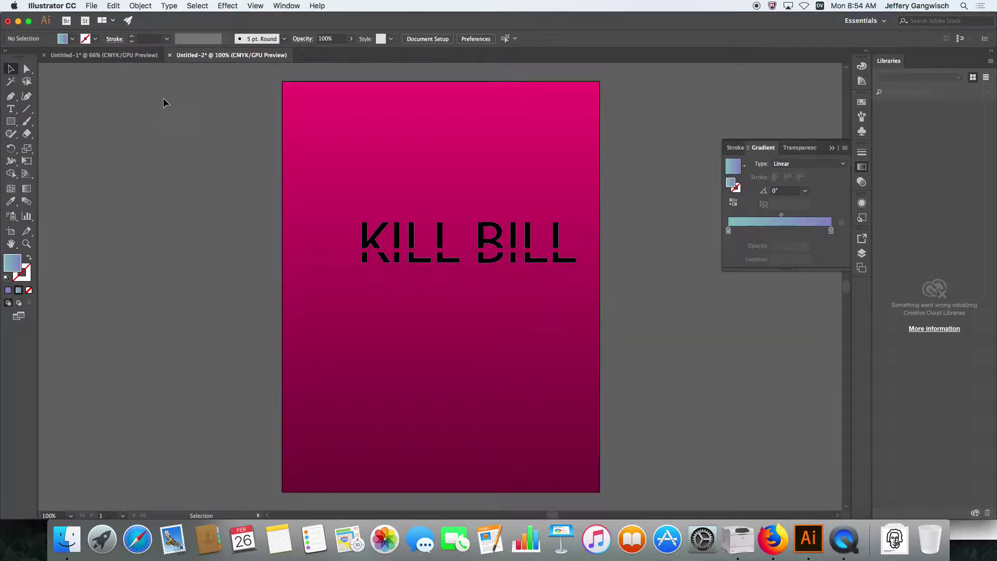
# - Isolate the expanded KILL BILL artwork and try to ungroup it
pyautogui.click(367, 239)
pyautogui.doubleClick(366, 239)
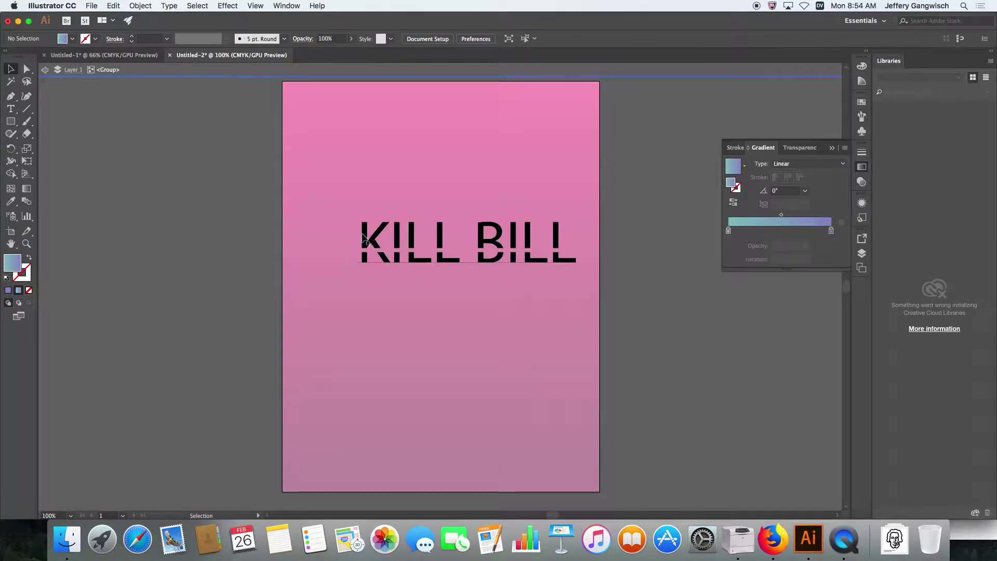
pyautogui.click(393, 237)
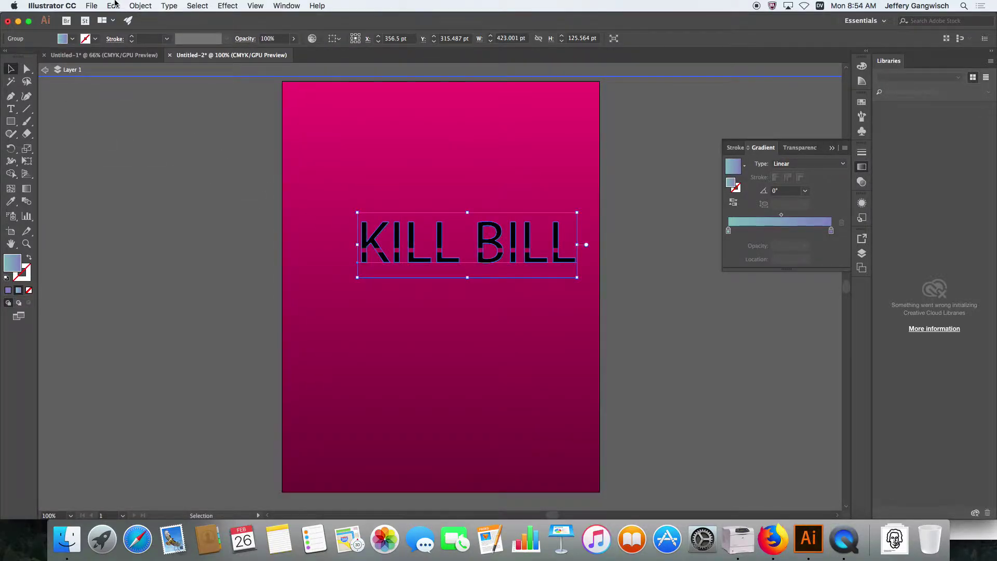
pyautogui.click(140, 6)
pyautogui.click(151, 54)
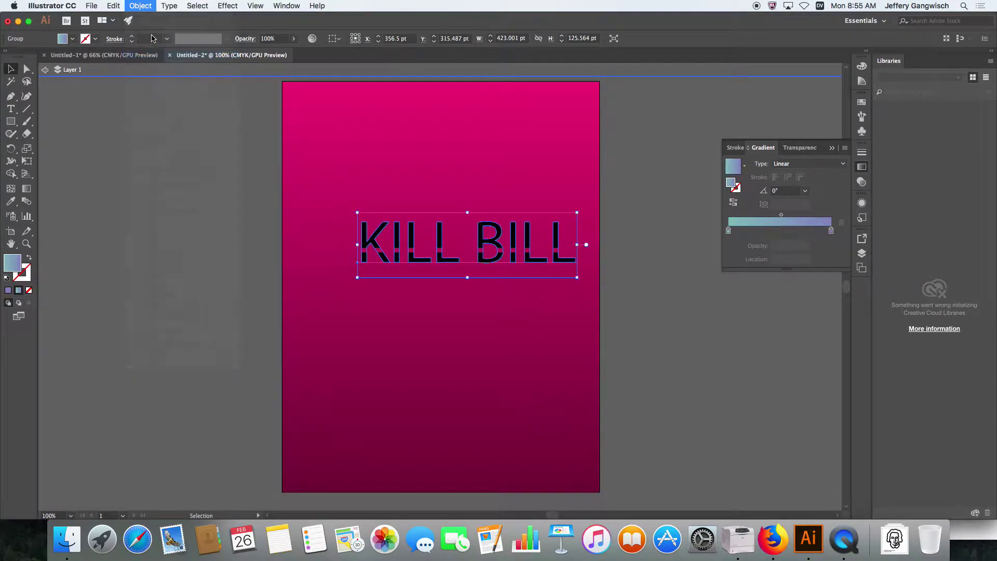
pyautogui.click(699, 274)
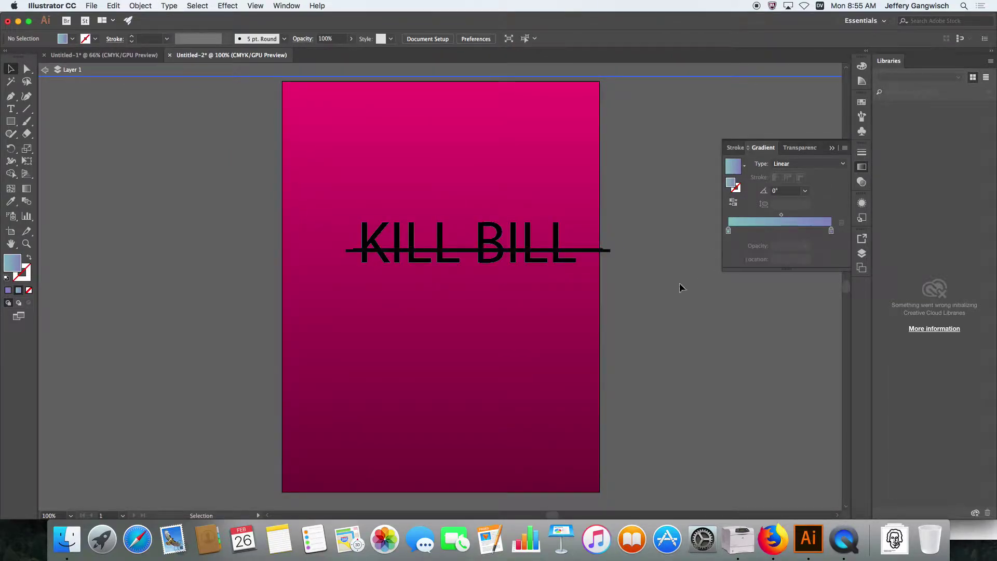
# - Select the released KILL BILL text and undo the ungrouping
pyautogui.click(527, 249)
pyautogui.click(526, 242)
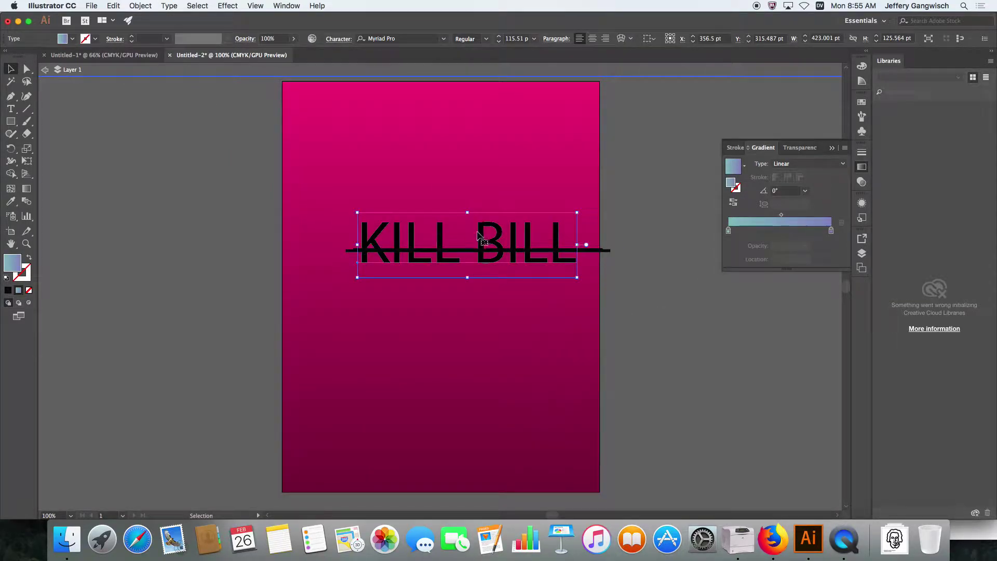
pyautogui.press('super+shift+z')
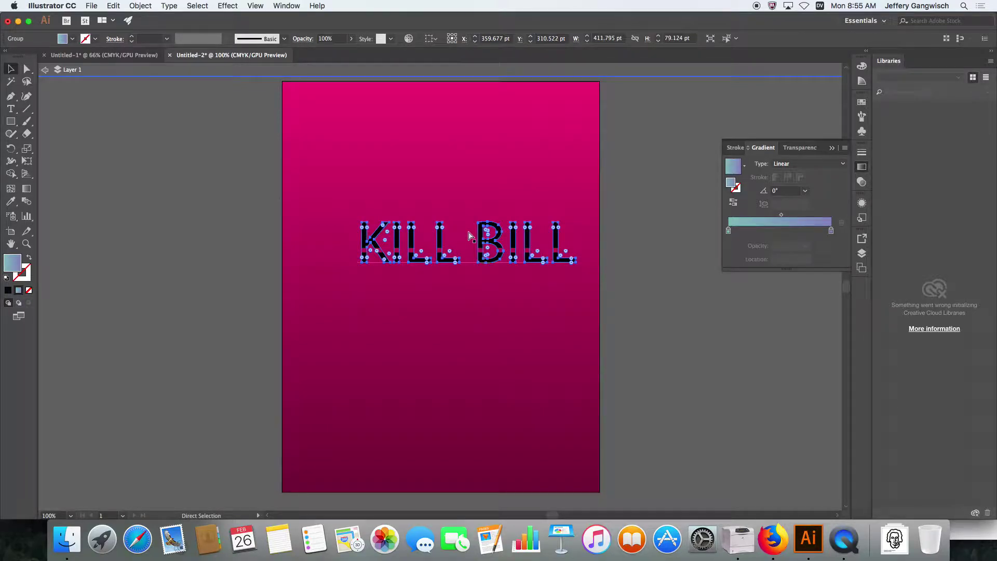
# - Check the KILL BILL group's artwork and opacity mask in its transparency settings, and leave isolation mode
pyautogui.click(862, 183)
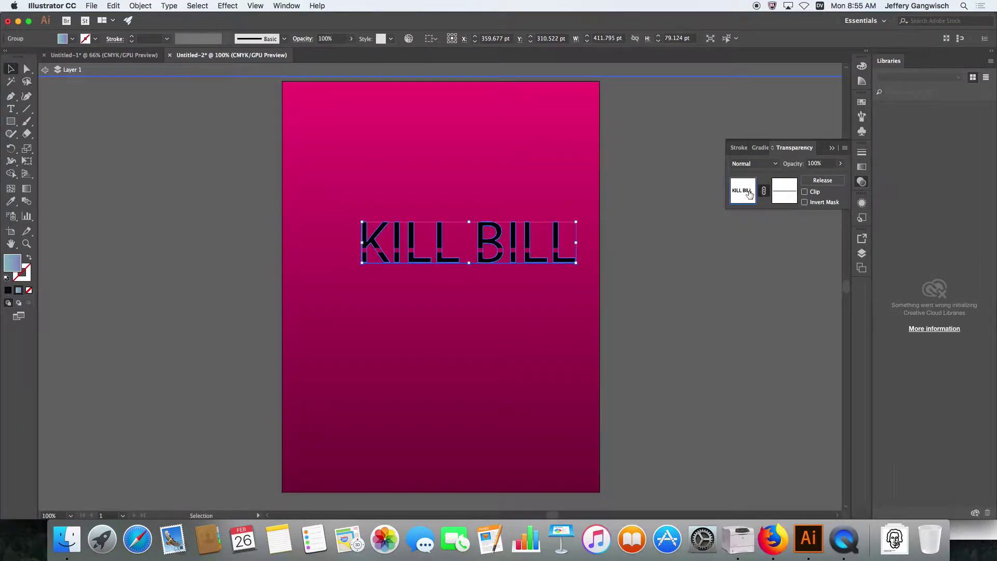
pyautogui.click(693, 233)
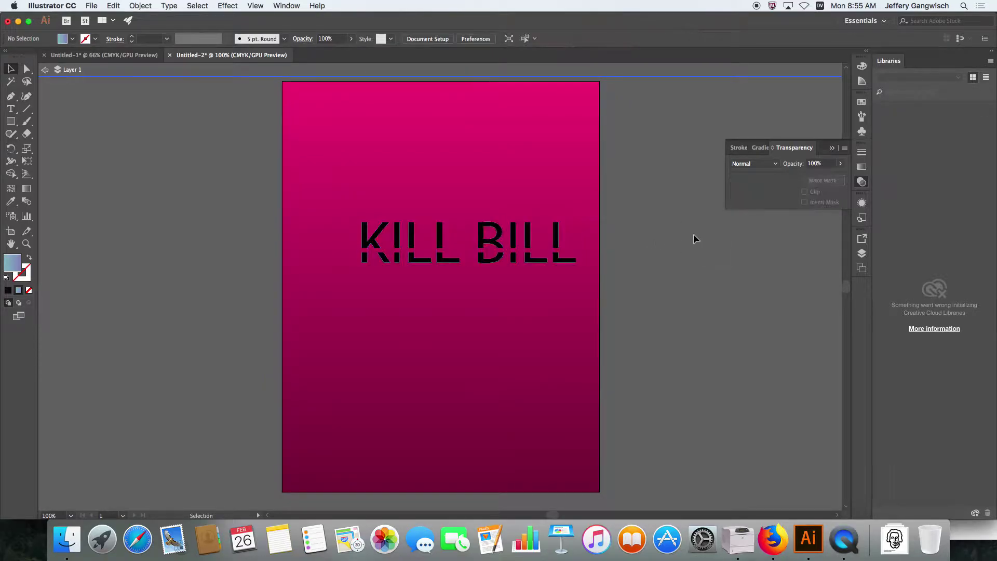
pyautogui.click(483, 245)
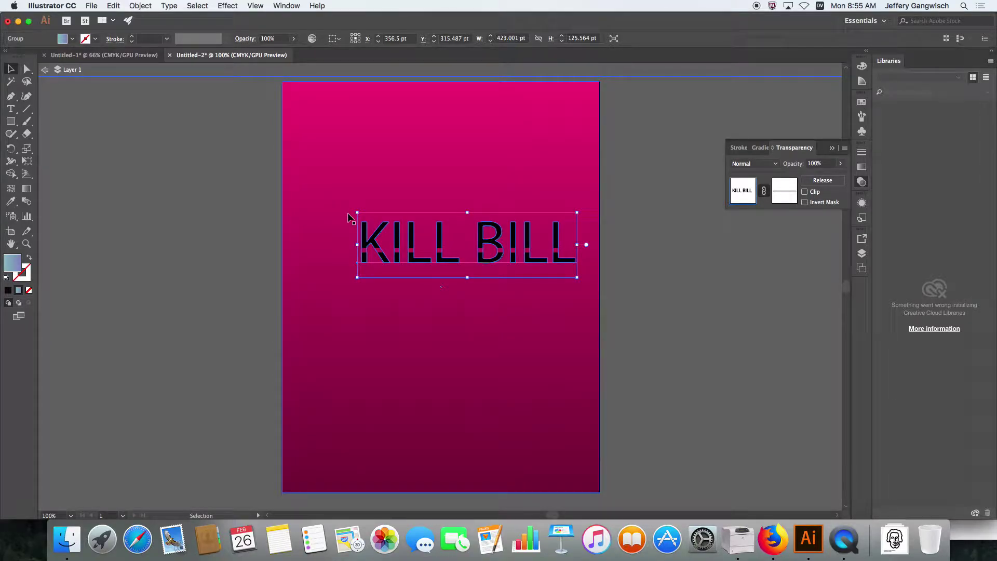
pyautogui.click(296, 192)
pyautogui.click(220, 218)
pyautogui.click(367, 239)
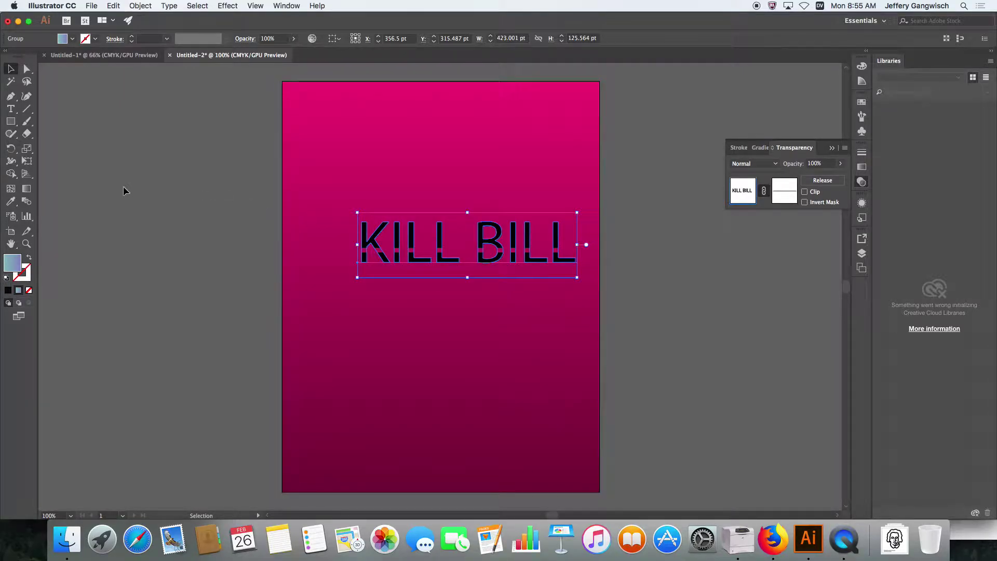
pyautogui.click(79, 67)
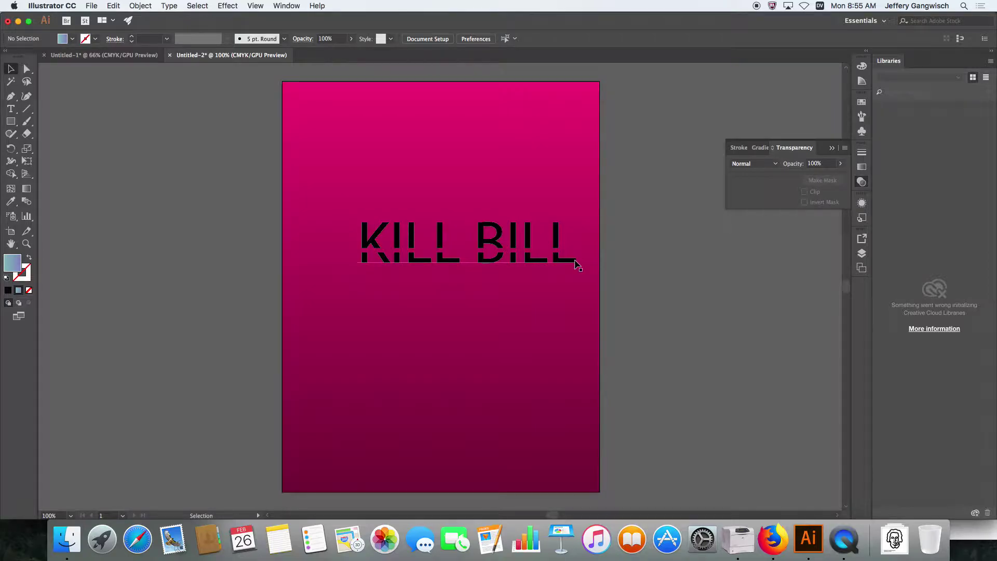
# - Minimize the poster document and find and launch Adobe Photoshop CC 2017
pyautogui.click(19, 22)
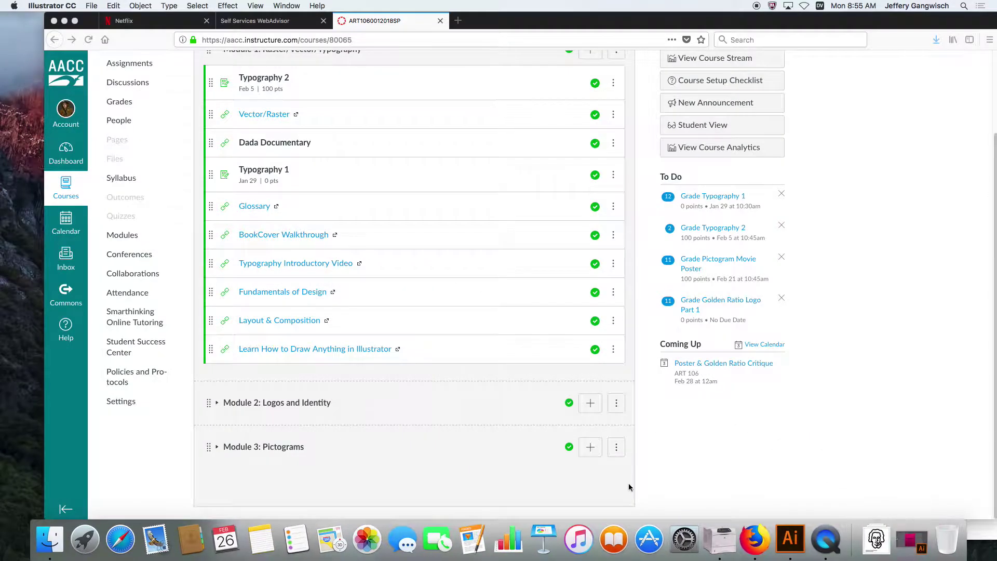
pyautogui.click(964, 5)
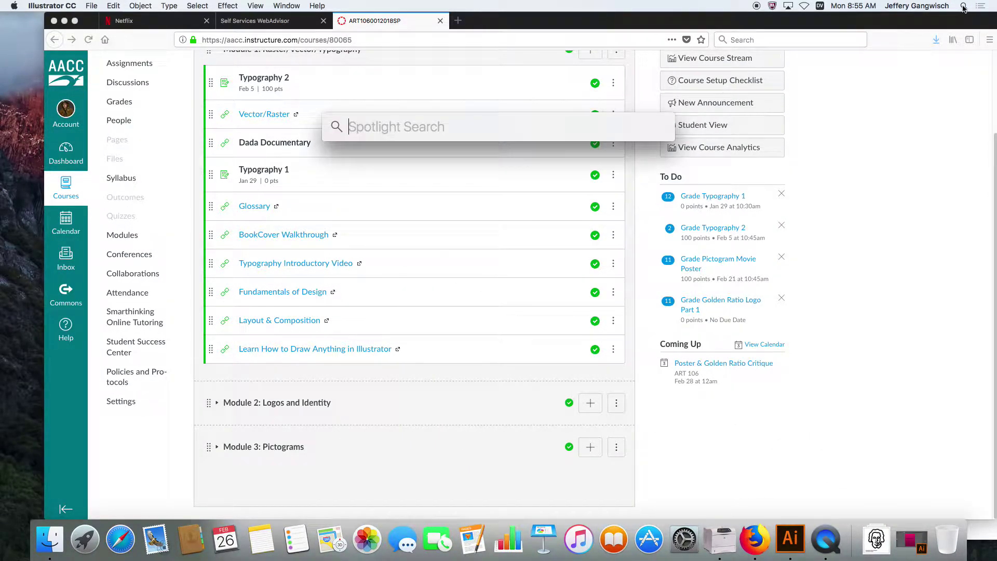
pyautogui.write('PHOTOSH')
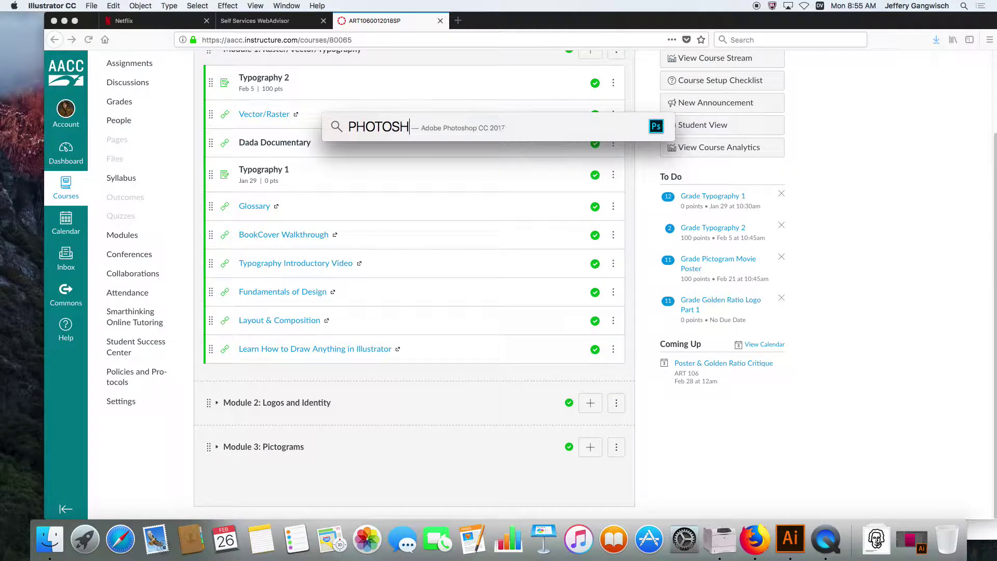
pyautogui.press('Return')
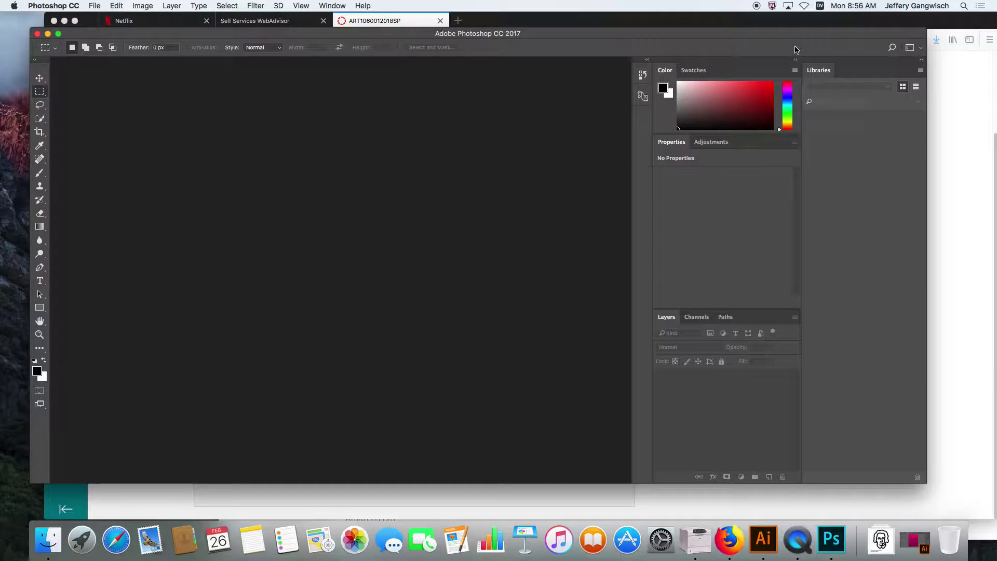
# - Maximize the Photoshop window, start a new document and open its width value for editing
pyautogui.click(59, 35)
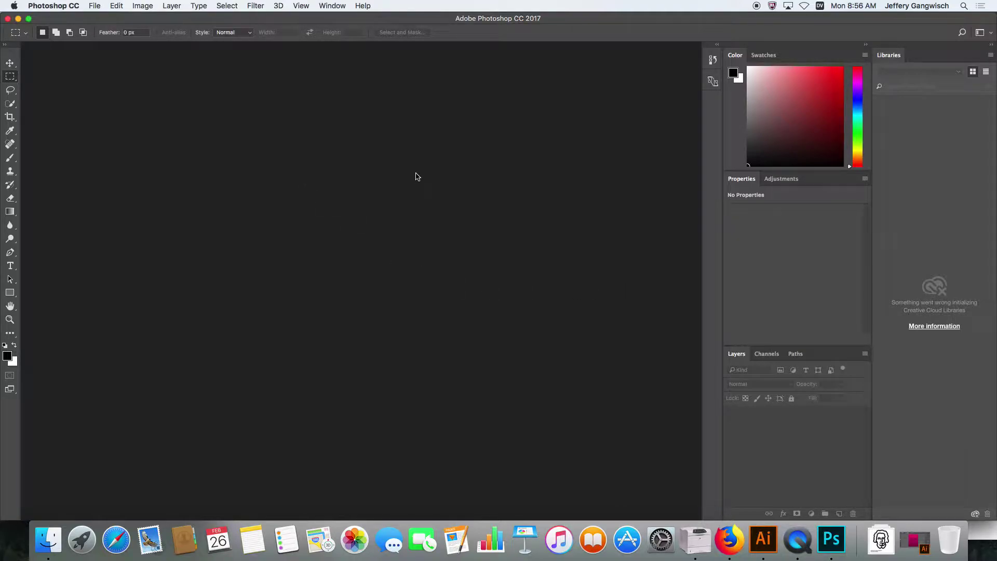
pyautogui.click(97, 7)
pyautogui.click(101, 18)
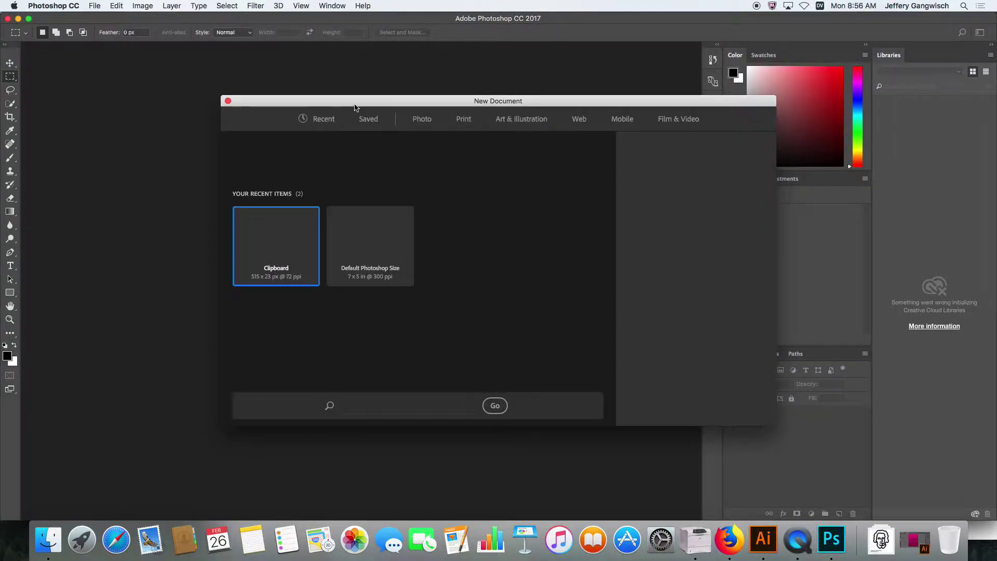
pyautogui.moveTo(354, 105); pyautogui.dragTo(267, 95)
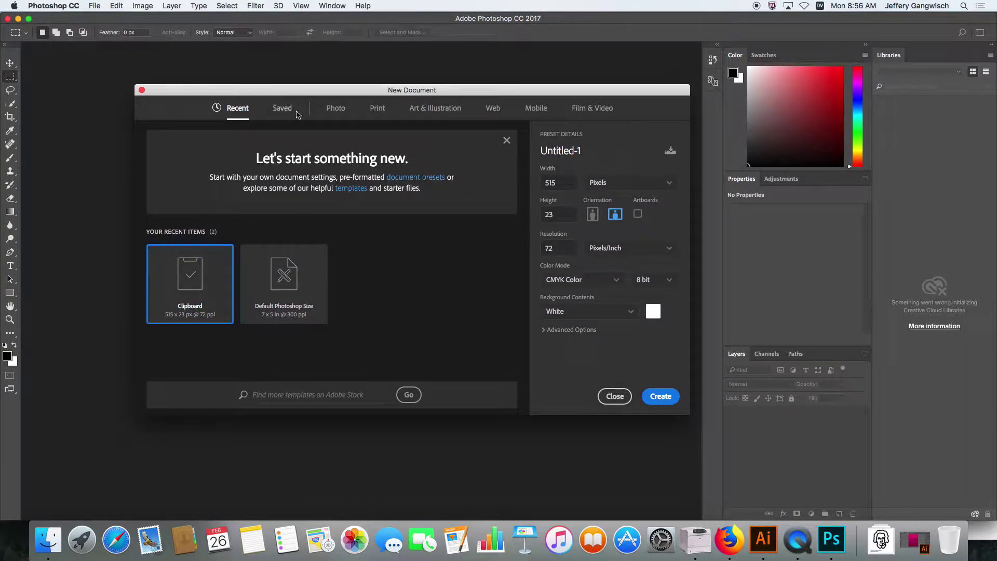
pyautogui.click(599, 184)
pyautogui.click(601, 187)
pyautogui.click(569, 186)
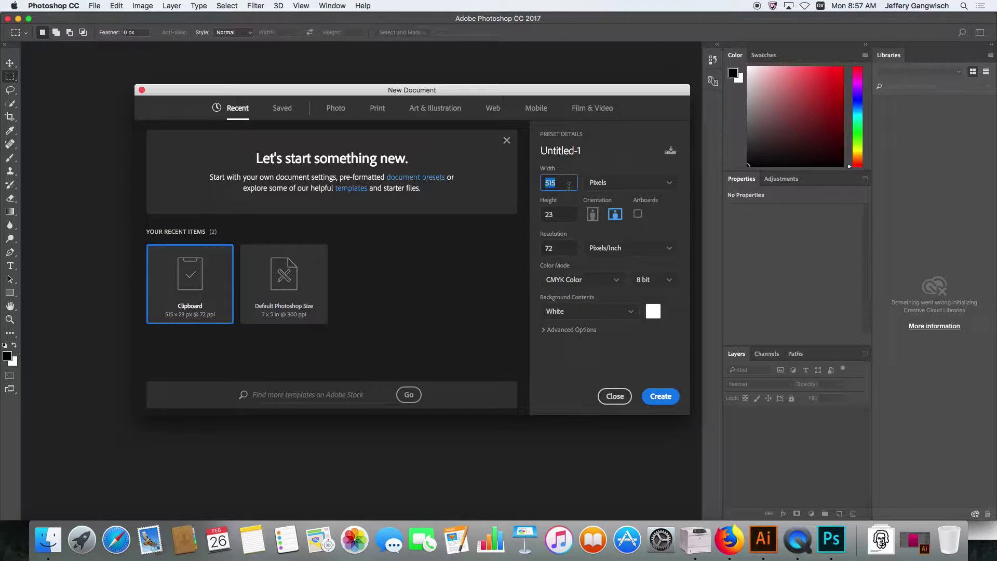
# - Open the Displays settings in macOS System Preferences
pyautogui.click(13, 6)
pyautogui.click(13, 6)
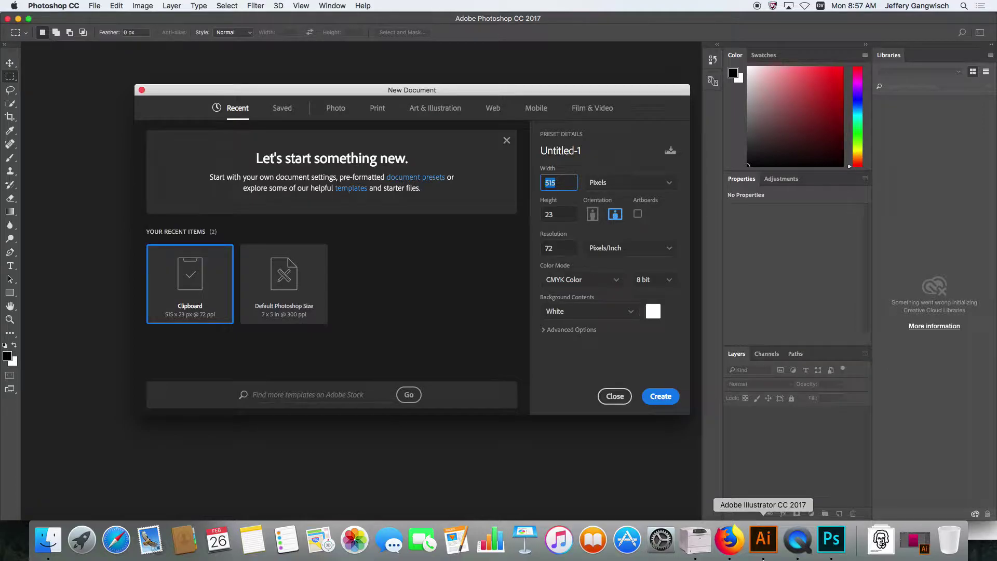
pyautogui.click(14, 6)
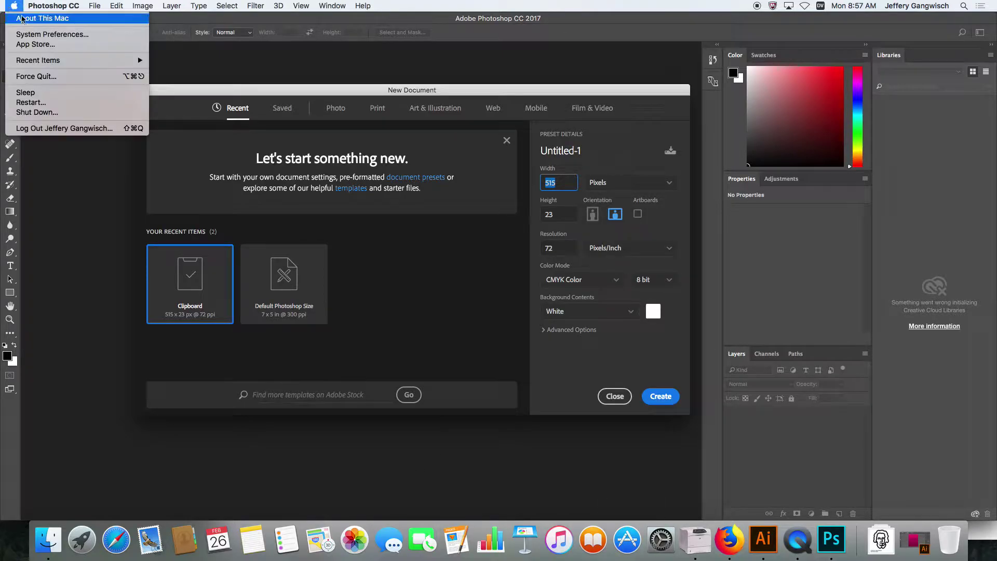
pyautogui.click(29, 28)
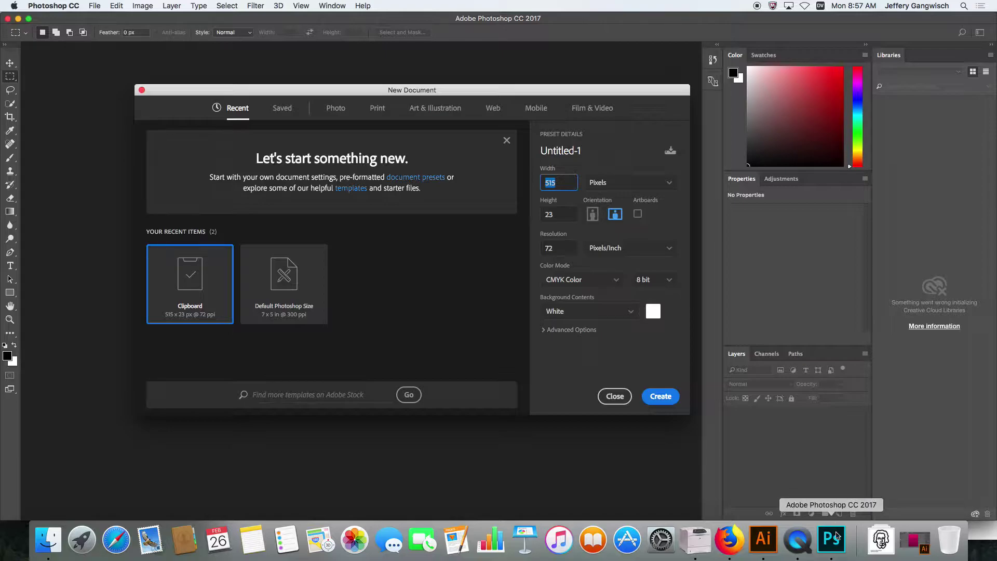
pyautogui.click(14, 5)
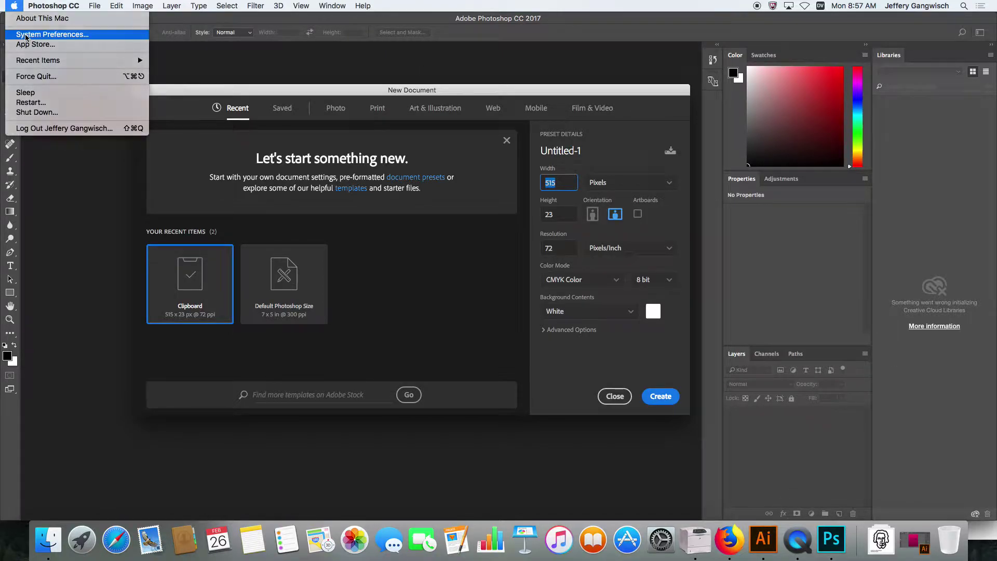
pyautogui.click(26, 29)
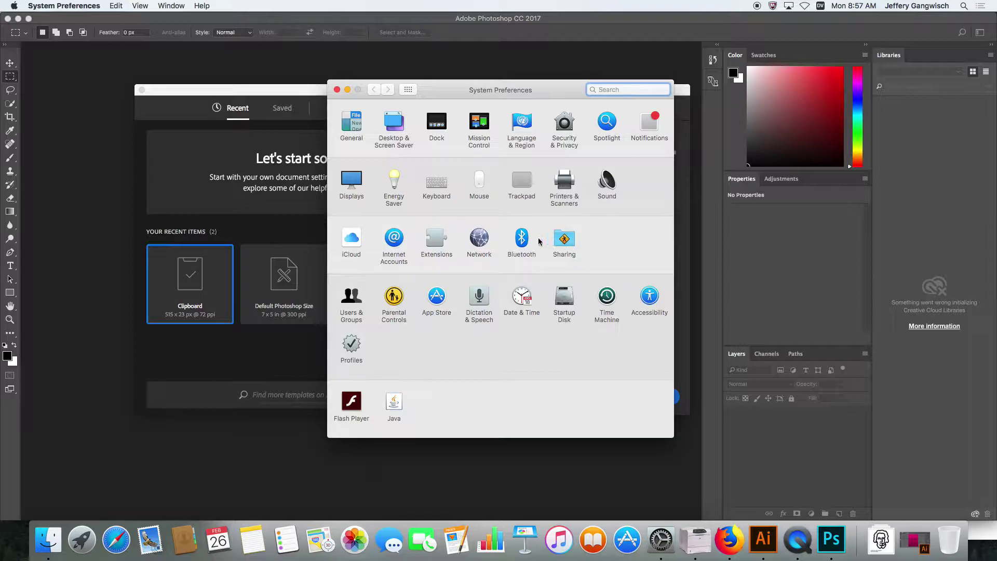
pyautogui.click(358, 183)
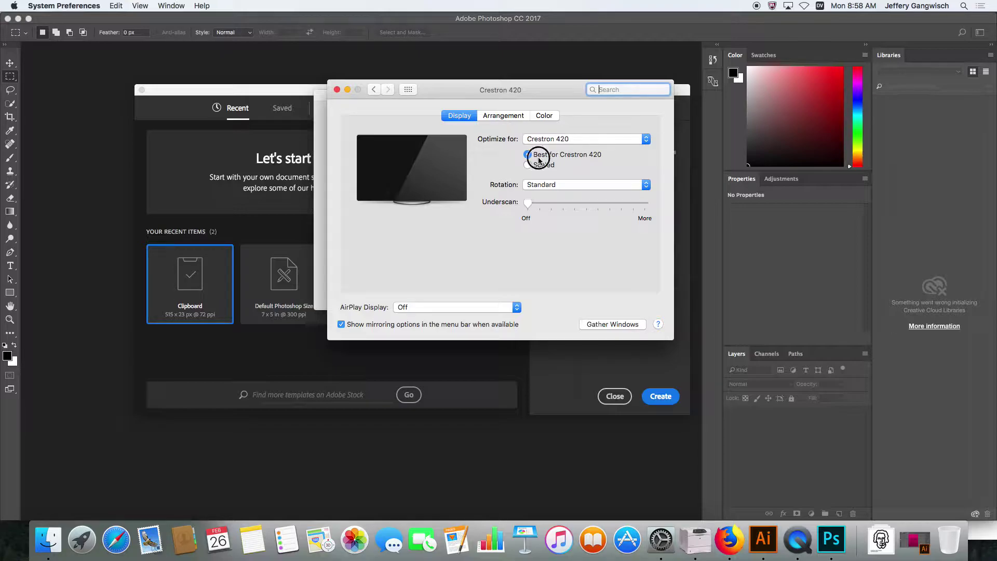
# - Examine the Crestron 420 display's arrangement, color, optimization and scaled resolution options, keeping Best for Crestron 420
pyautogui.click(511, 115)
pyautogui.click(469, 115)
pyautogui.click(544, 116)
pyautogui.click(460, 115)
pyautogui.click(584, 137)
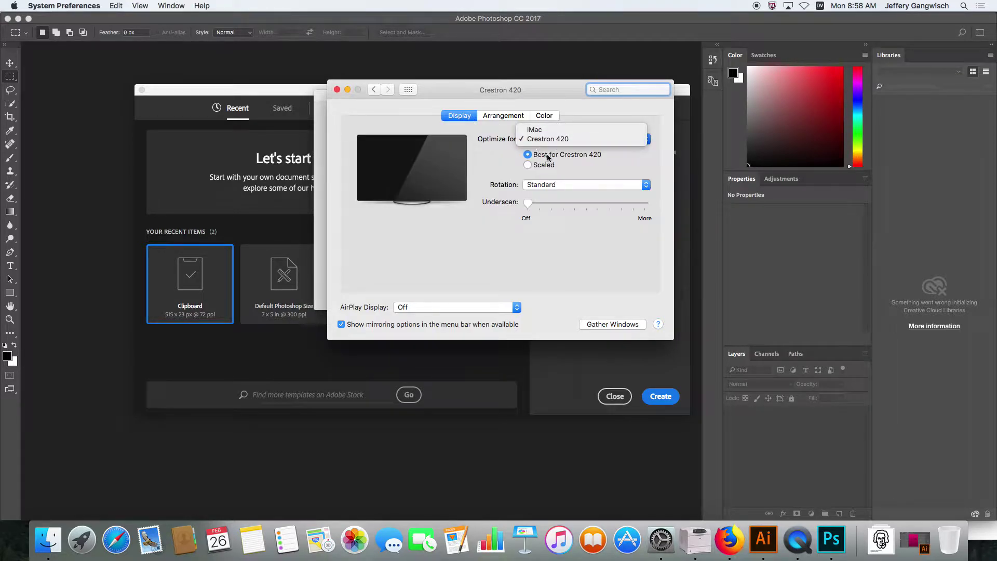
pyautogui.click(548, 138)
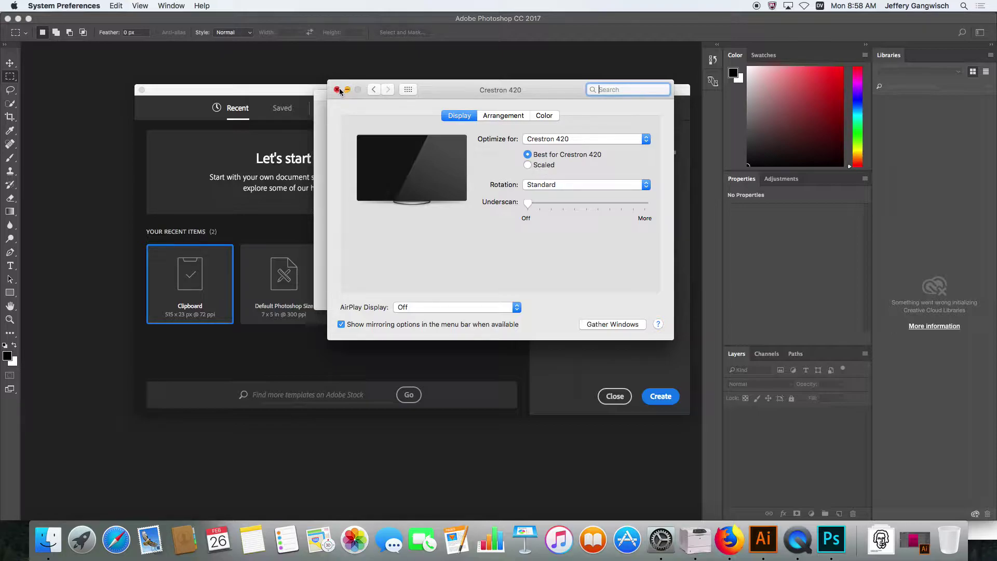
pyautogui.click(548, 165)
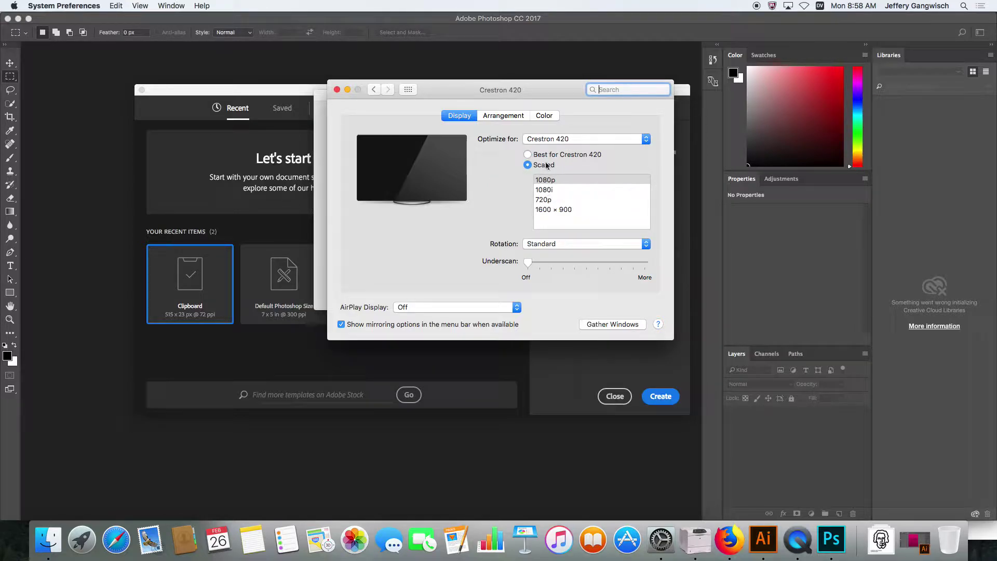
pyautogui.click(540, 156)
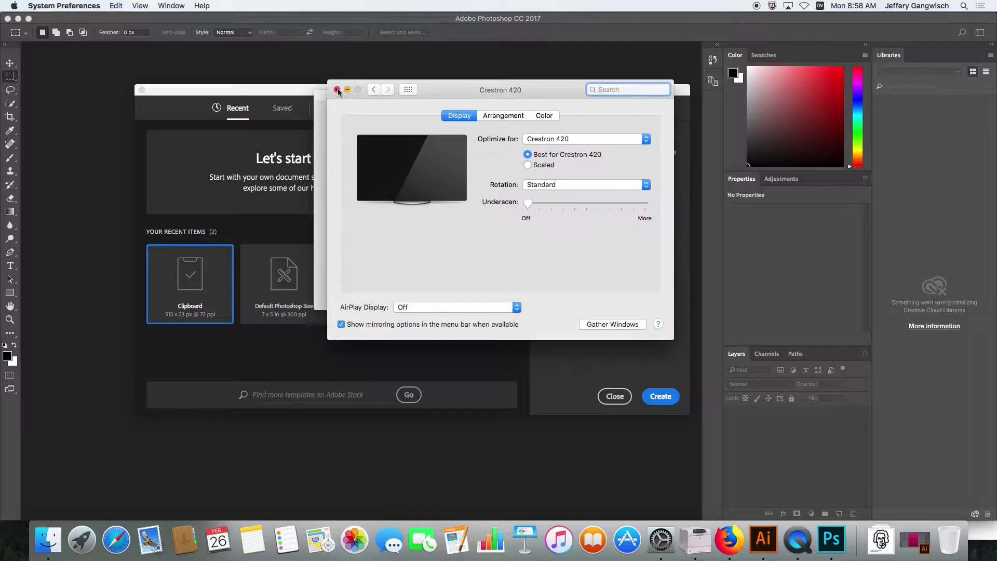
# - Try optimizing the displays for iMac, switch back to Crestron 420 and return to the System Preferences overview
pyautogui.click(643, 140)
pyautogui.click(643, 140)
pyautogui.click(586, 139)
pyautogui.click(570, 138)
pyautogui.click(571, 138)
pyautogui.click(566, 130)
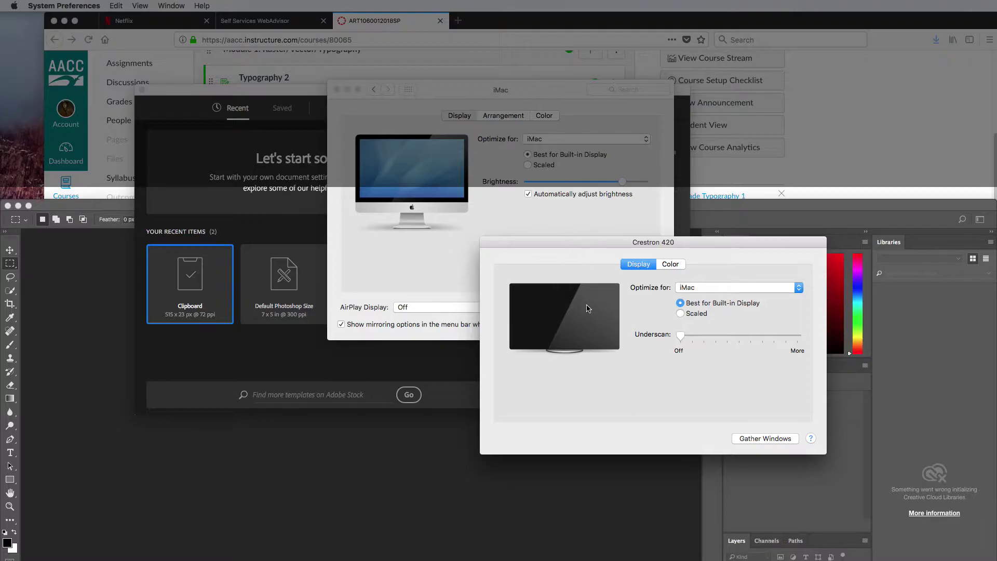
pyautogui.click(685, 293)
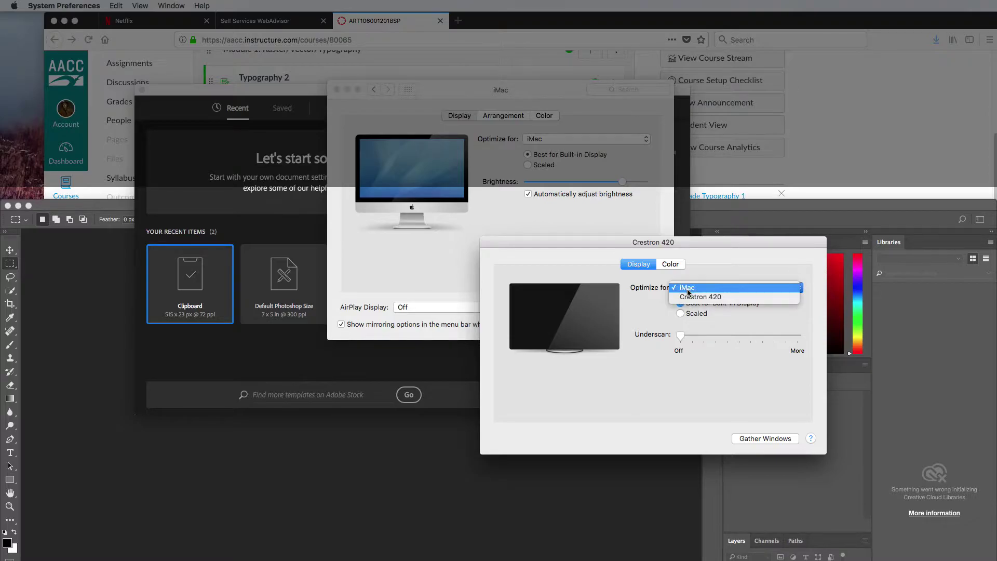
pyautogui.click(687, 298)
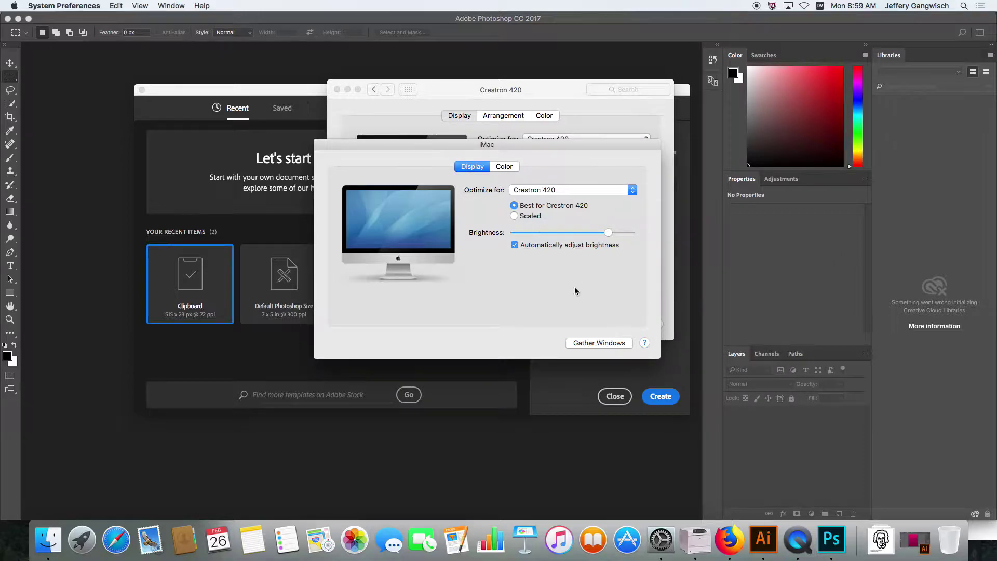
pyautogui.moveTo(365, 141); pyautogui.dragTo(385, 190)
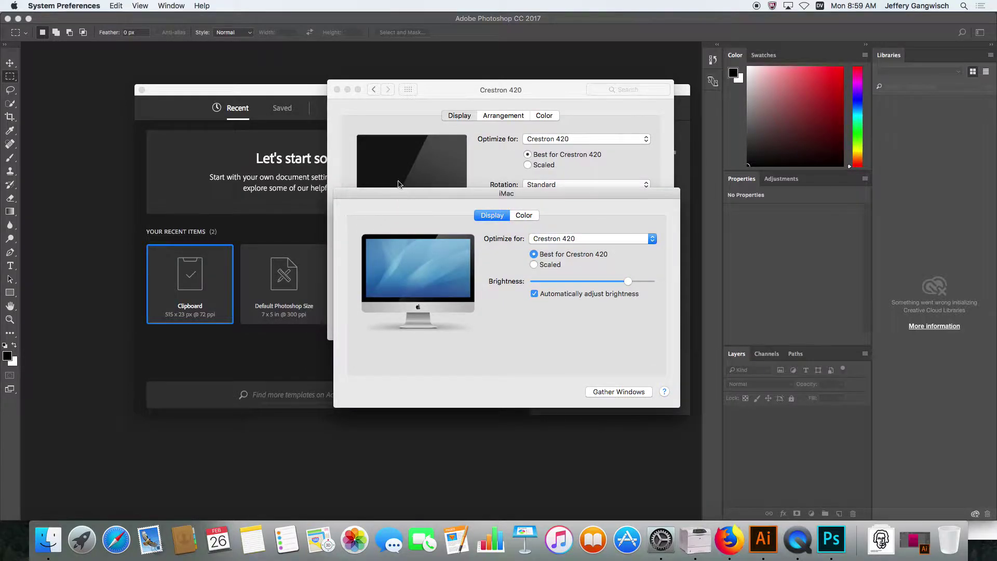
pyautogui.click(398, 149)
pyautogui.click(374, 90)
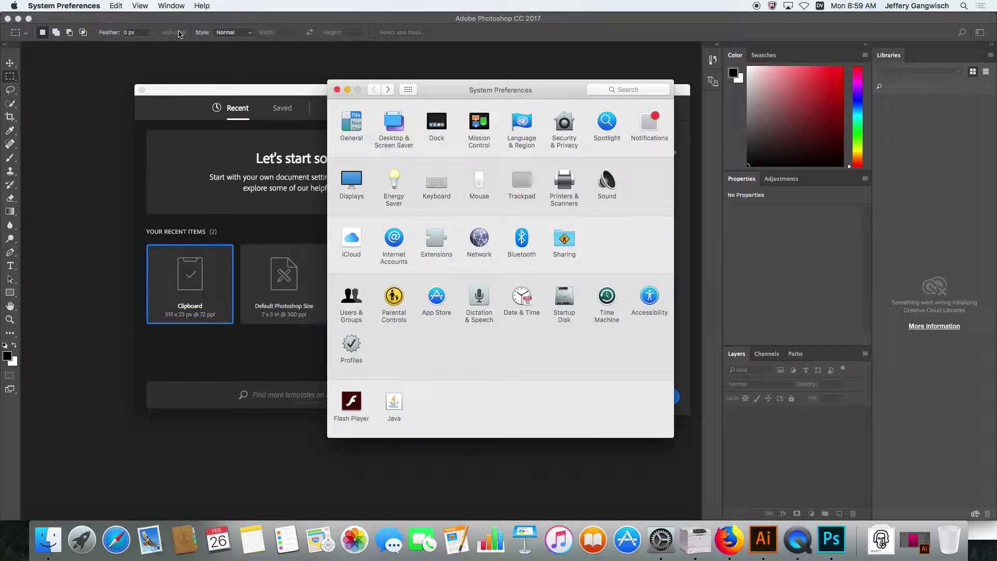
# - Check the resolutions of both connected displays in About This Mac, and close it and System Preferences
pyautogui.click(14, 6)
pyautogui.click(22, 21)
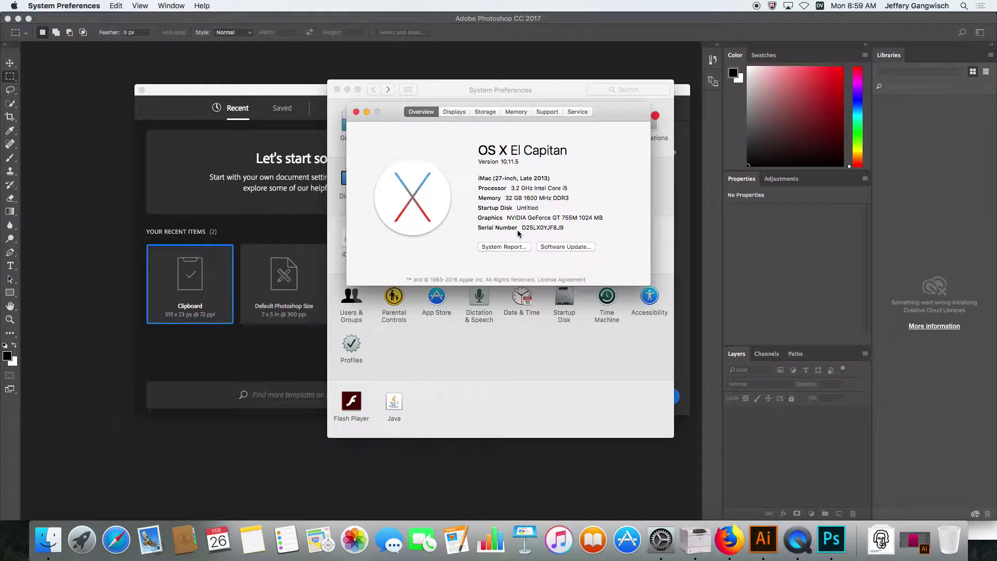
pyautogui.click(454, 112)
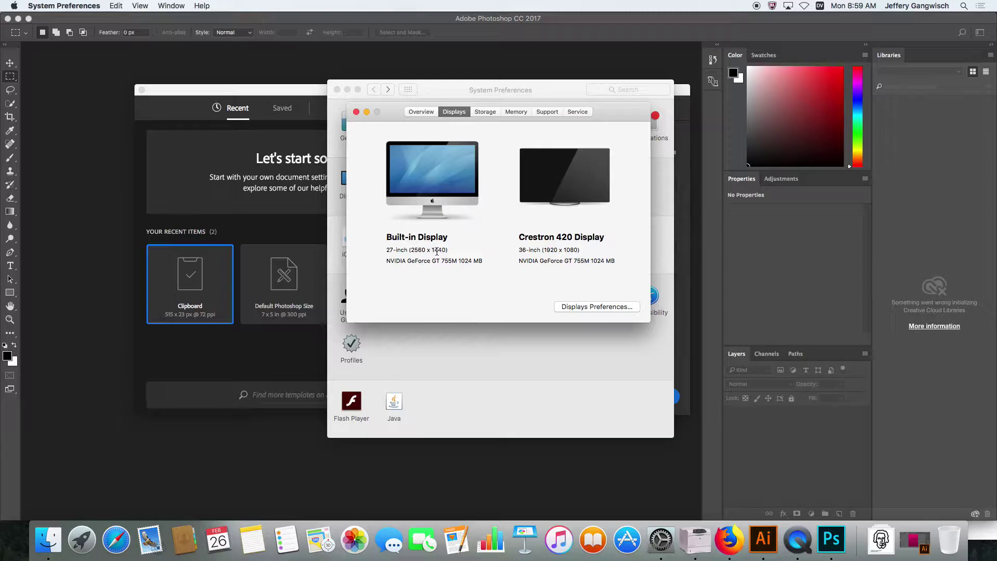
pyautogui.click(357, 113)
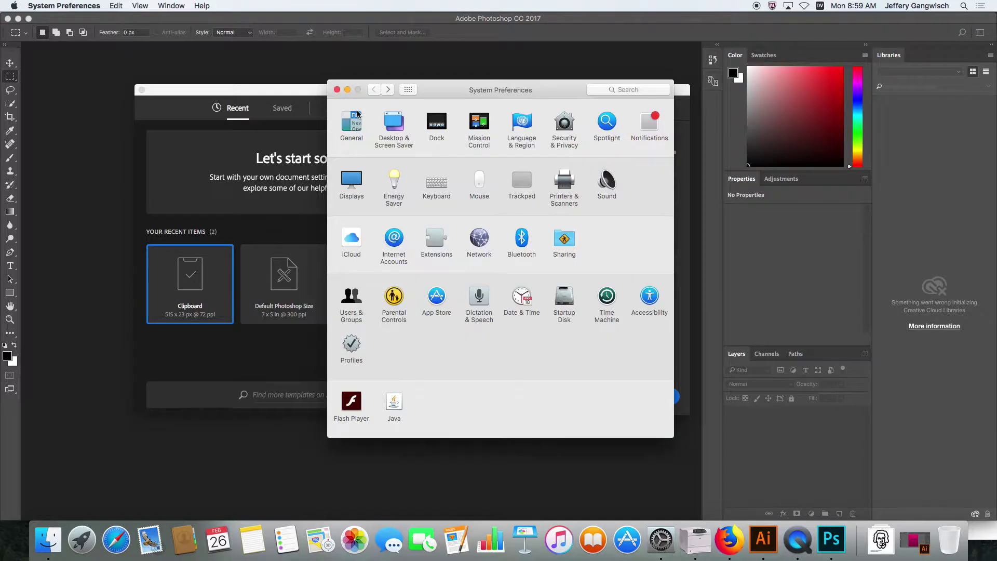
pyautogui.click(337, 90)
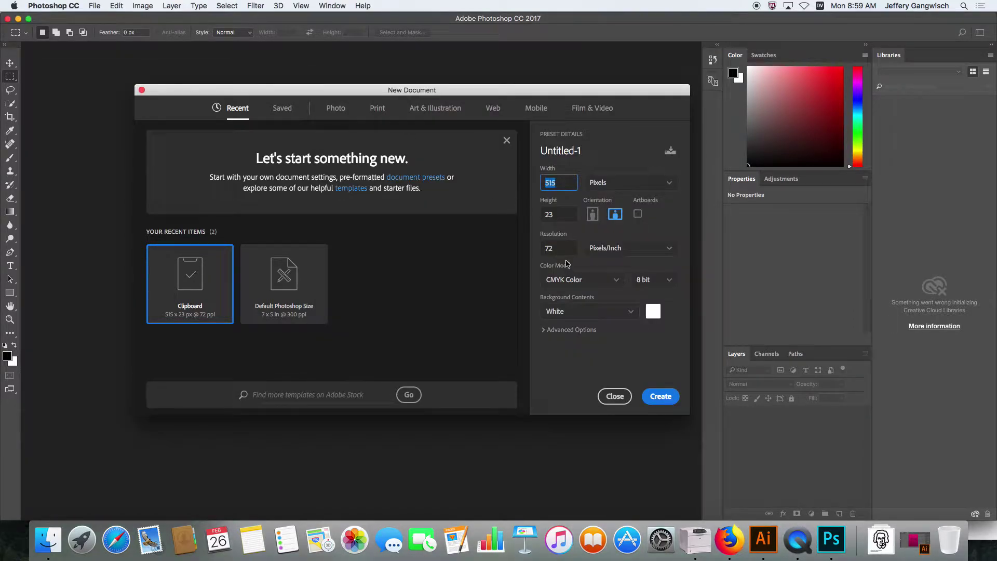
# - Set the new document's units to inches and its resolution to 300 pixels/inch
pyautogui.click(547, 248)
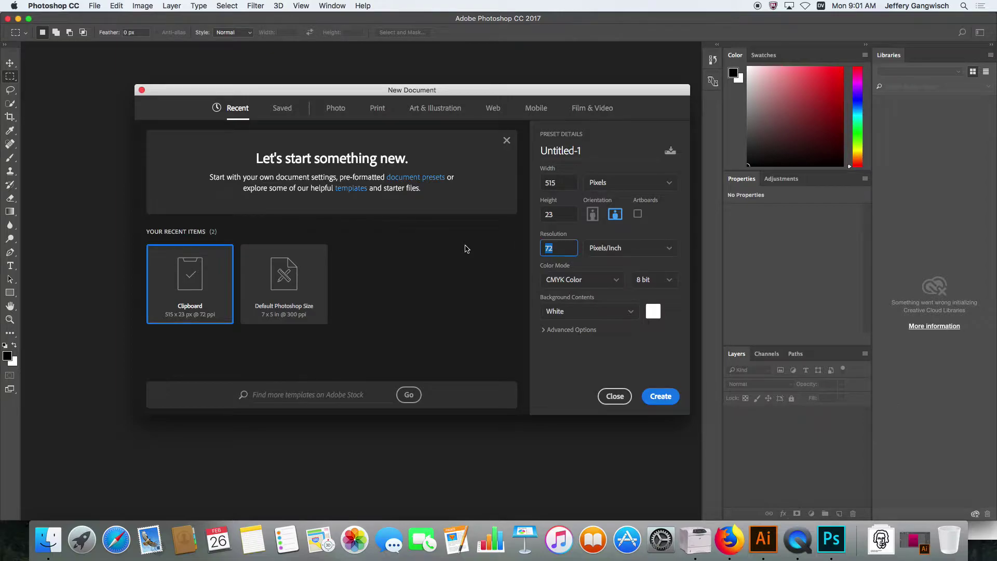
pyautogui.click(638, 183)
pyautogui.click(619, 218)
pyautogui.click(565, 247)
pyautogui.doubleClick(561, 245)
pyautogui.write('300')
pyautogui.moveTo(564, 248); pyautogui.dragTo(530, 243)
# - Set the color mode to RGB Color at 16 bit, keep the white background and create the document
pyautogui.click(570, 280)
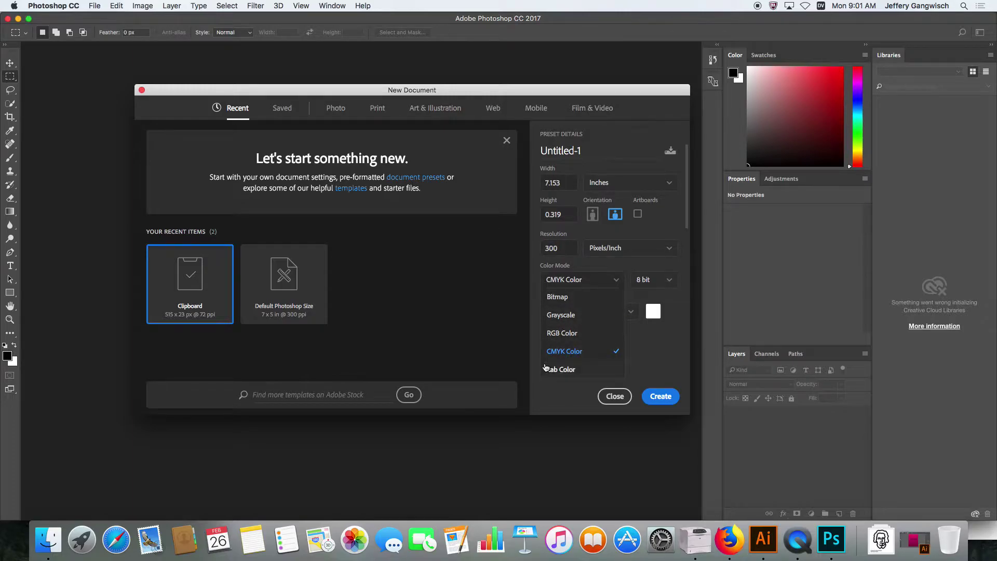
pyautogui.click(560, 334)
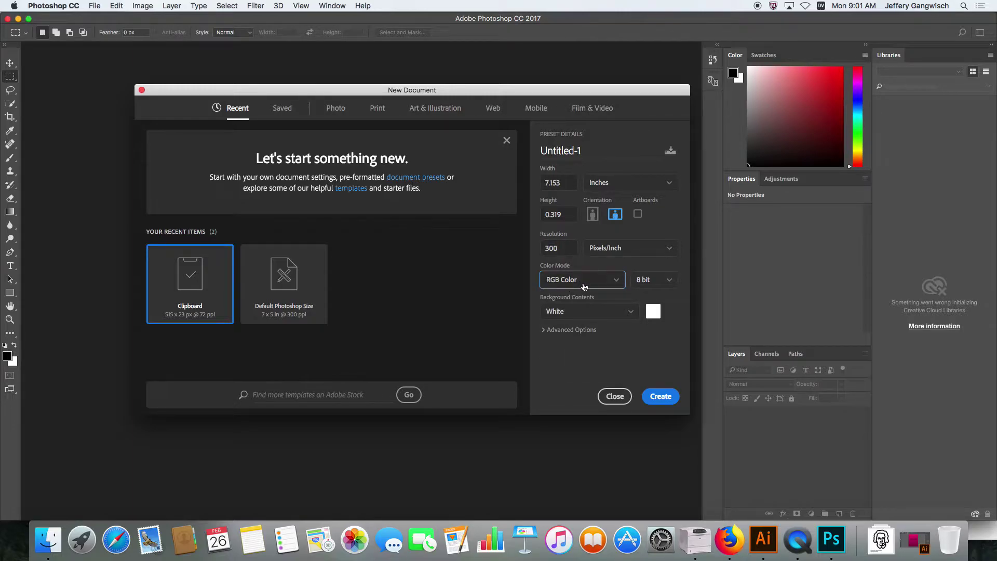
pyautogui.click(646, 281)
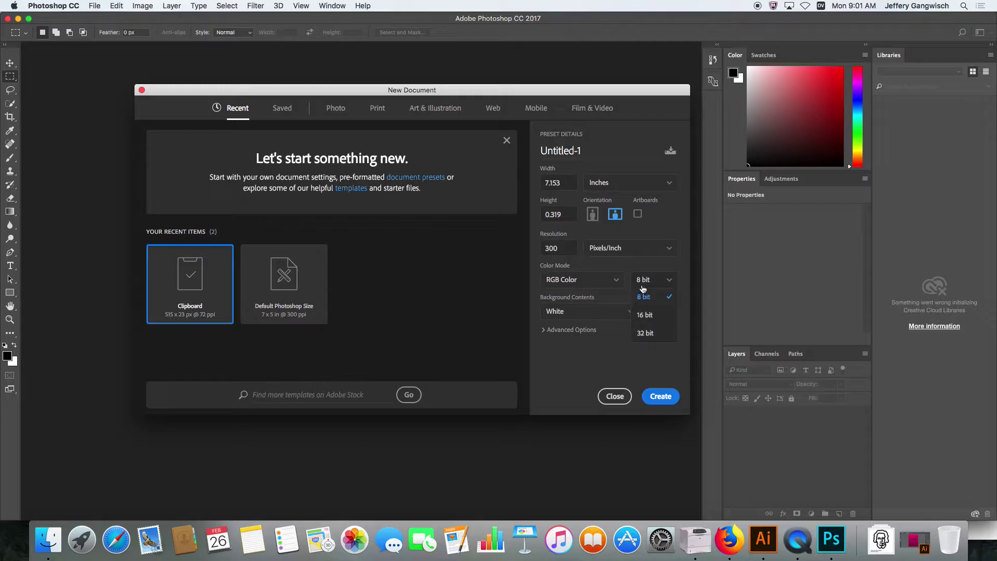
pyautogui.click(646, 315)
pyautogui.click(653, 285)
pyautogui.click(609, 315)
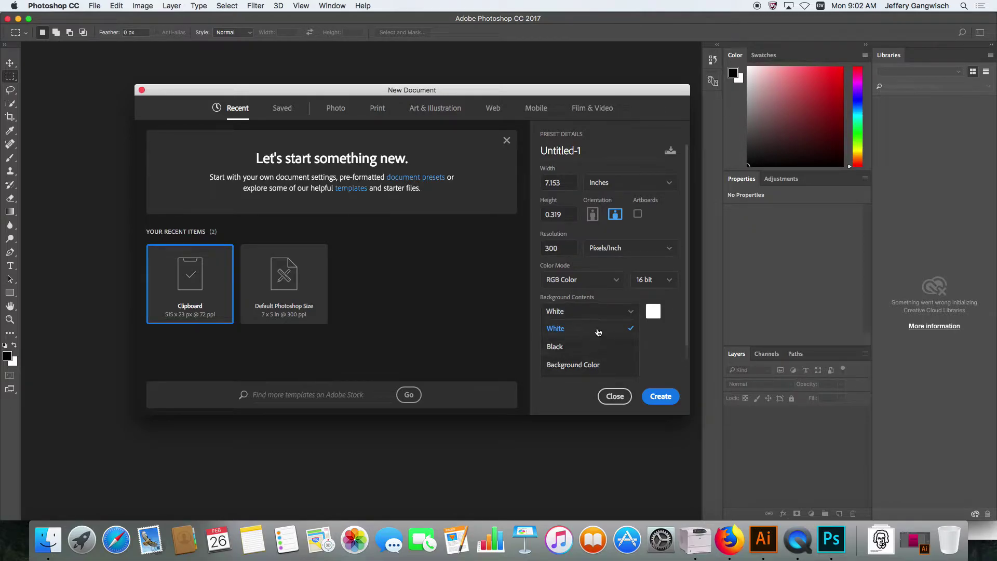
pyautogui.click(671, 374)
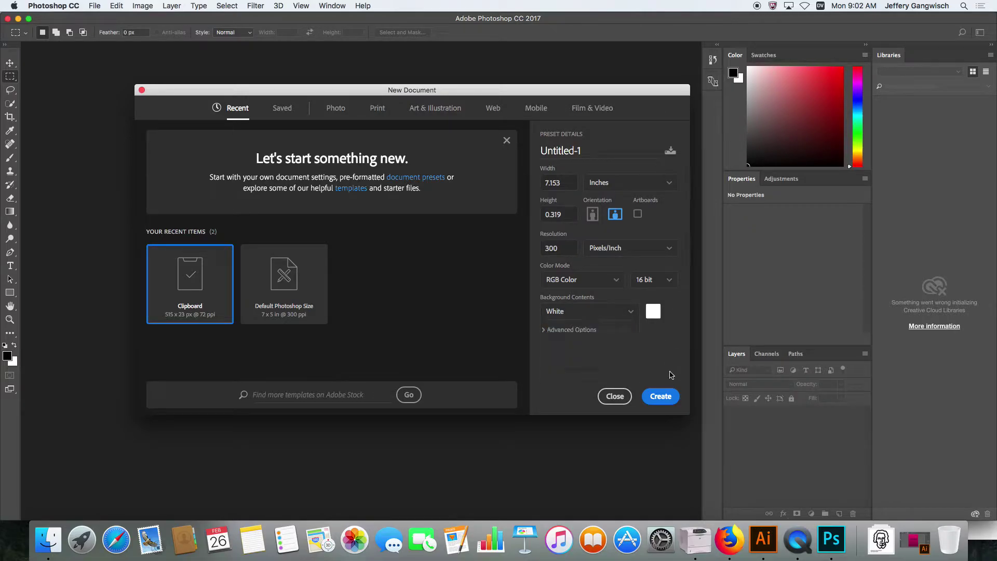
pyautogui.click(661, 398)
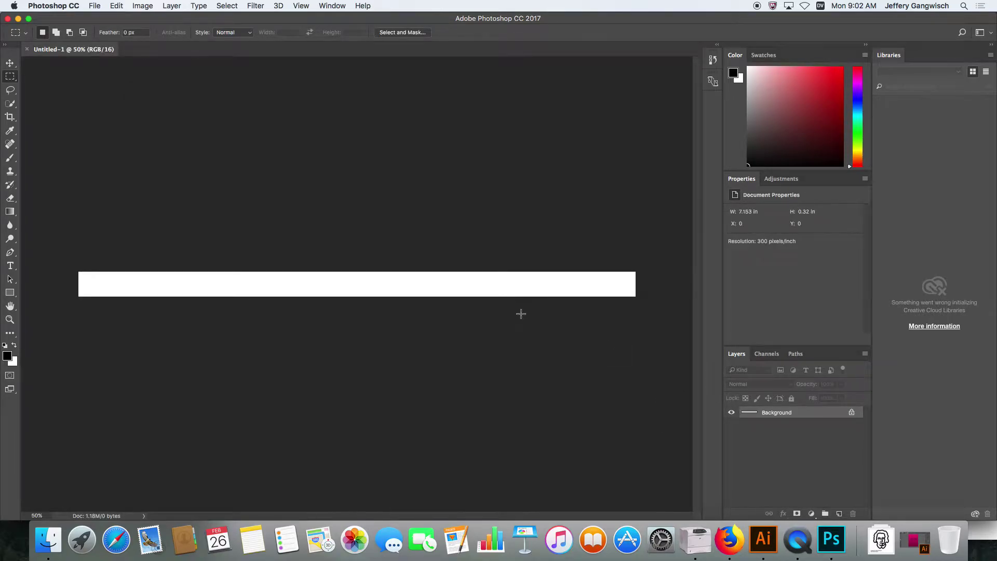
# - Set the image size to 1920 pixels wide and 1080 pixels high with the proportions unlinked
pyautogui.click(141, 6)
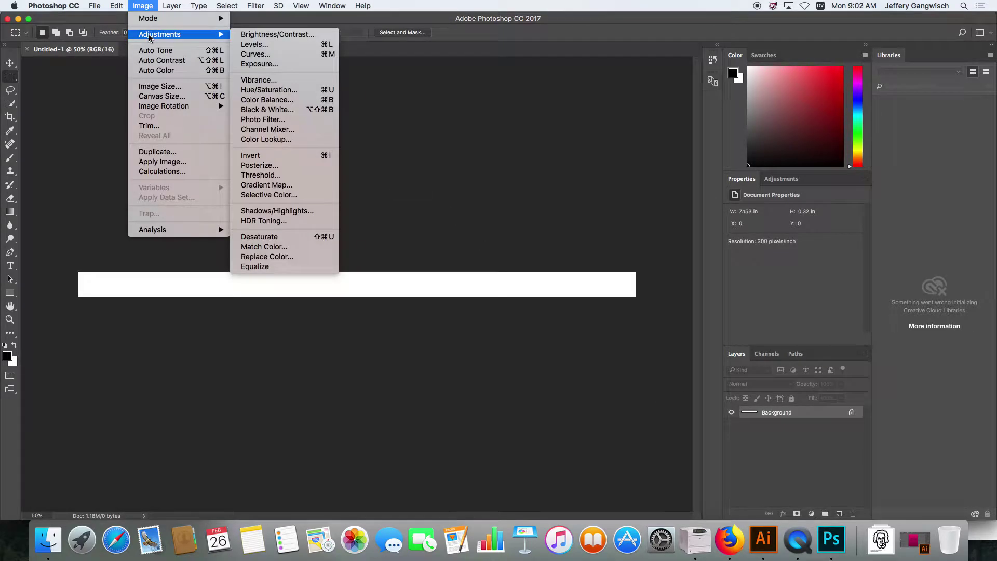
pyautogui.click(157, 86)
pyautogui.click(610, 232)
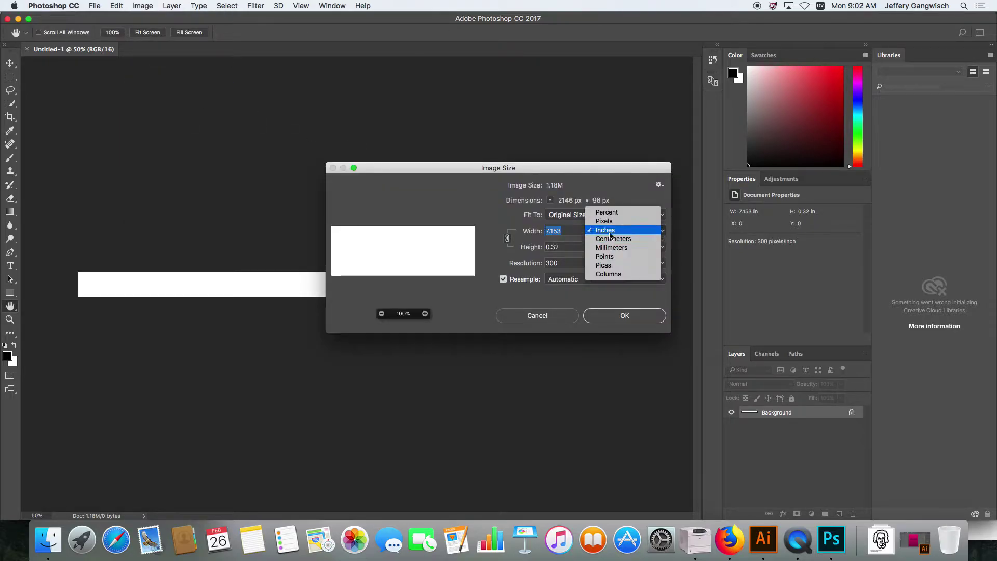
pyautogui.click(607, 222)
pyautogui.write('1920')
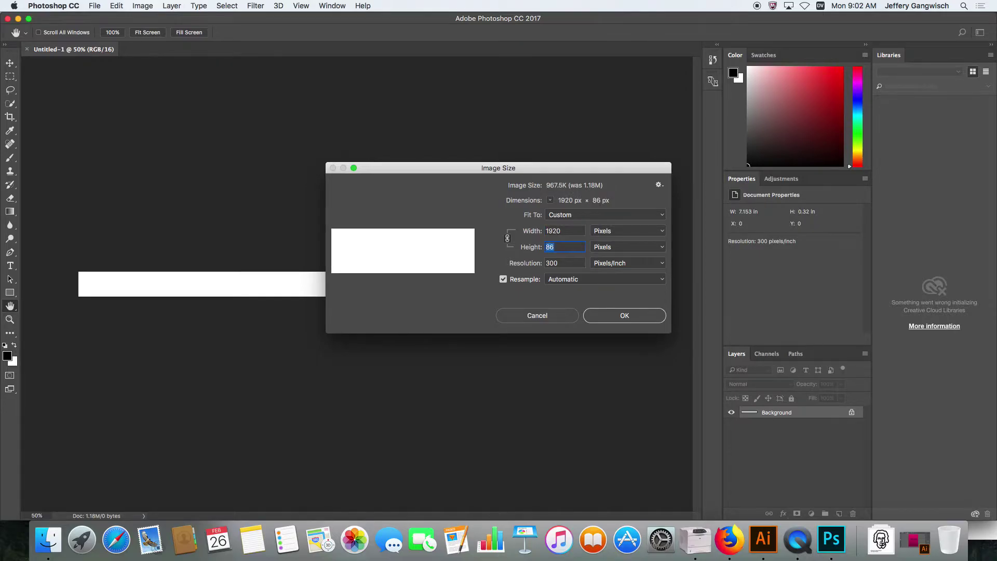
pyautogui.click(507, 238)
pyautogui.write('1080')
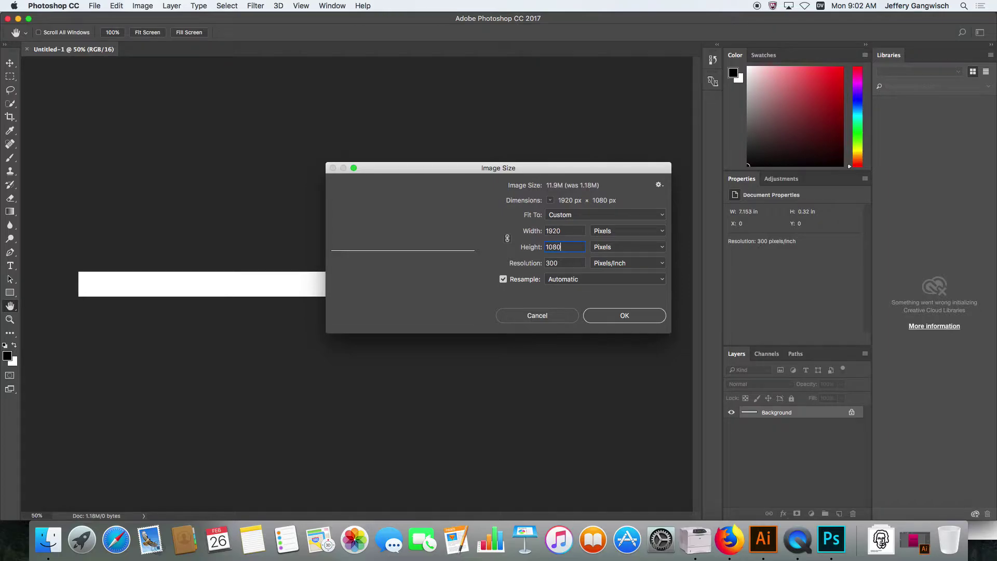
# - Set the image resolution to 72 pixels/inch with resampling on and apply the new image size
pyautogui.doubleClick(552, 263)
pyautogui.write('72')
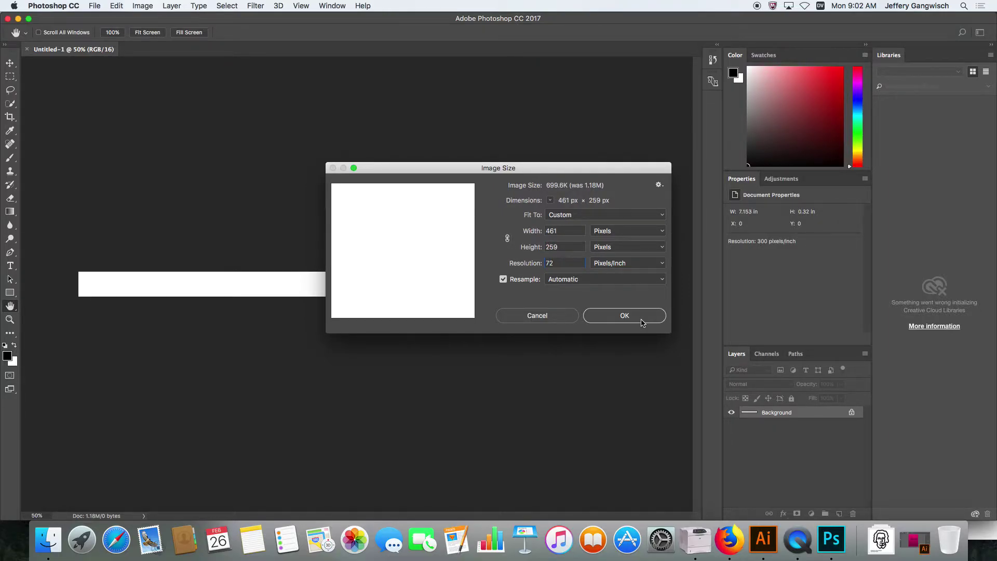
pyautogui.click(642, 321)
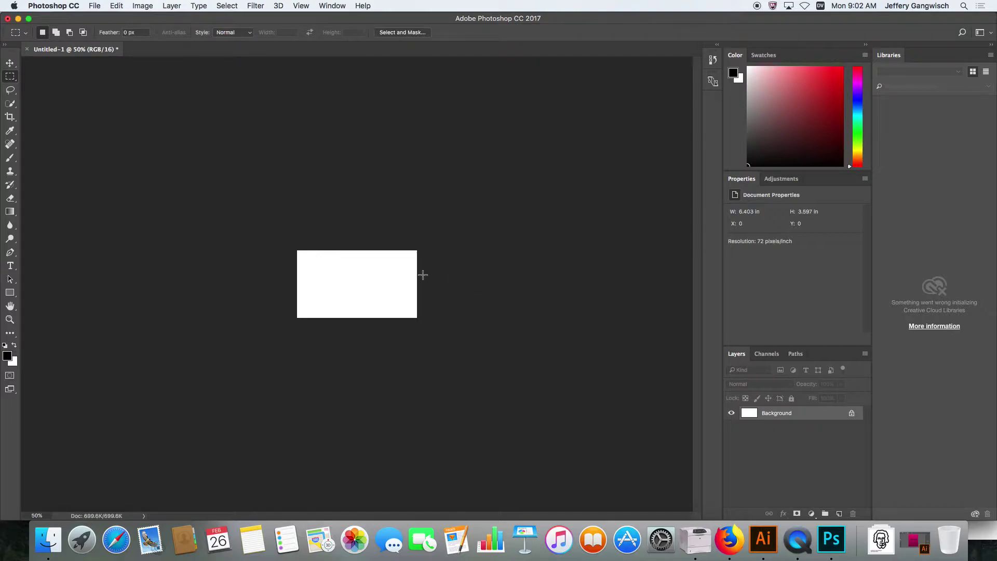
pyautogui.scroll(-1, 418, 278)
pyautogui.scroll(4, 402, 283)
pyautogui.scroll(-3, 402, 283)
pyautogui.scroll(4, 403, 283)
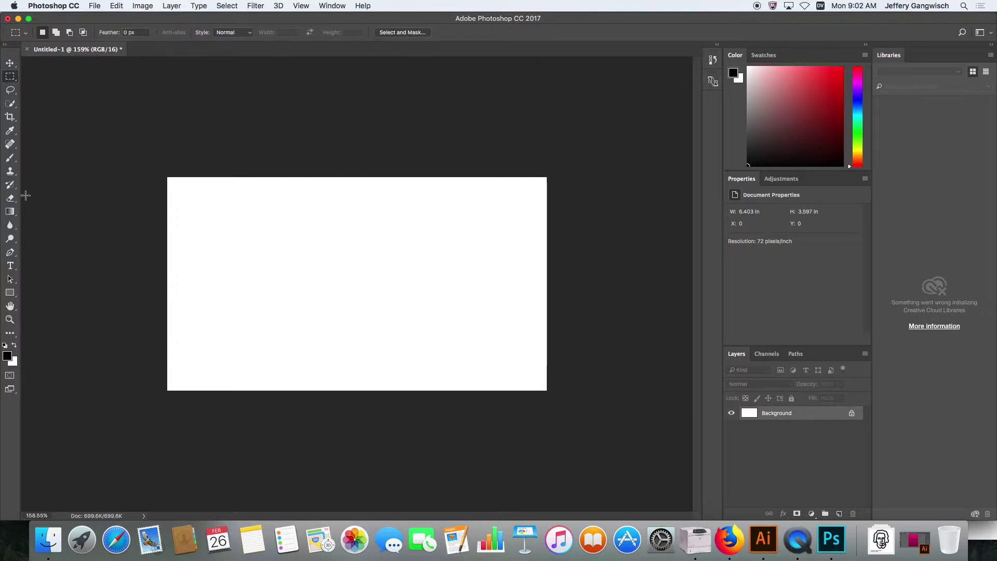
# - Set up the Brush tool with a size of 188 px and a hardness of 100%
pyautogui.click(10, 105)
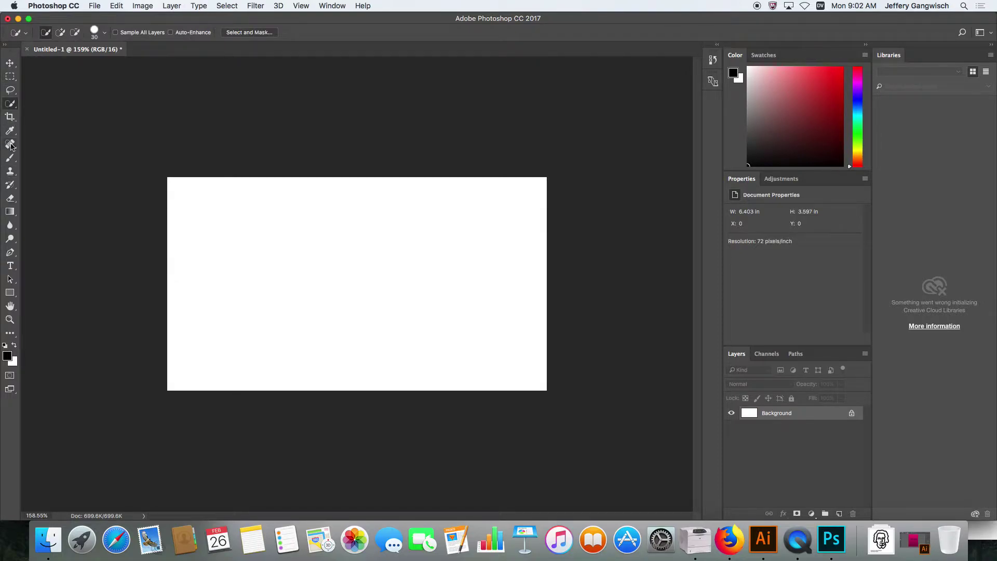
pyautogui.click(8, 161)
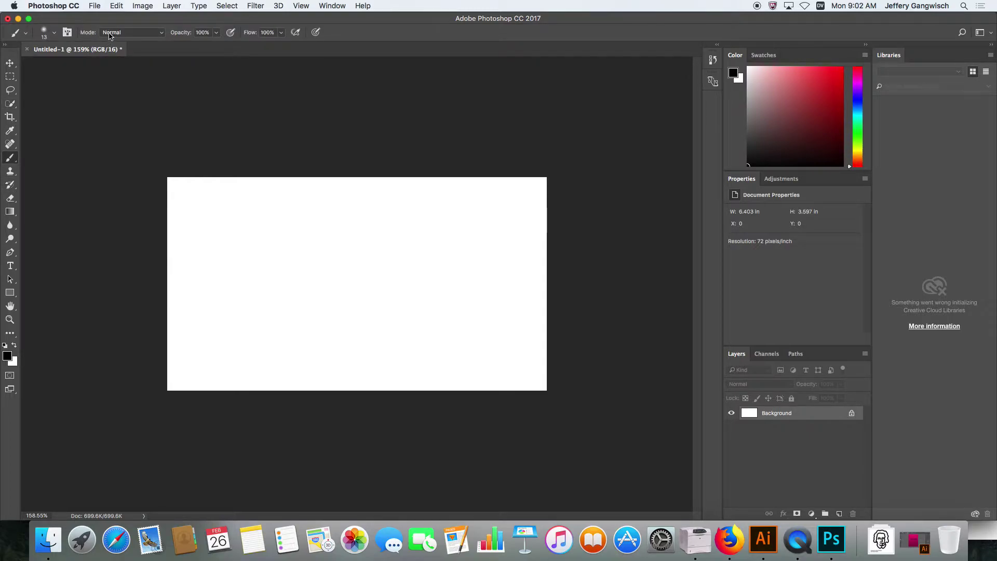
pyautogui.rightClick(243, 298)
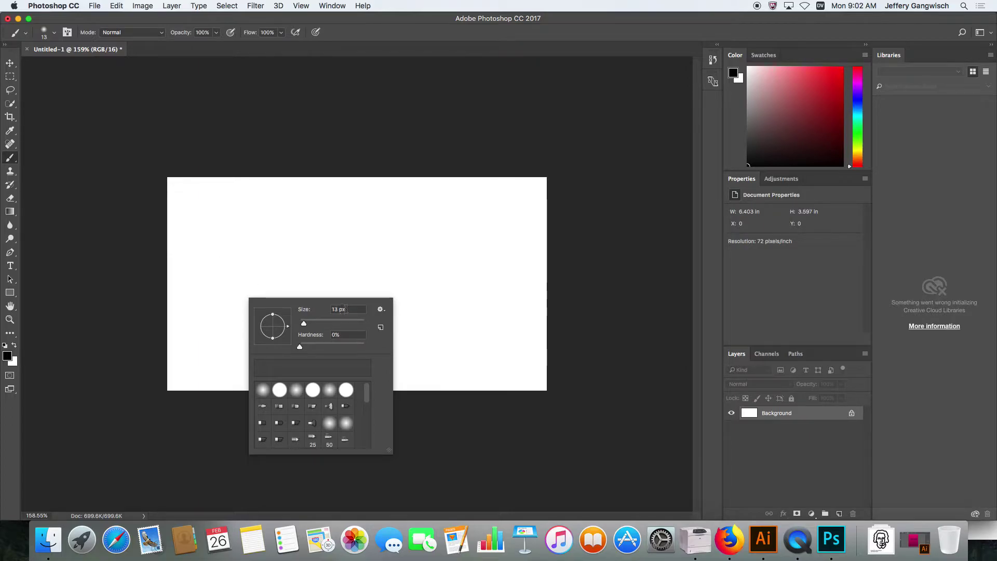
pyautogui.click(13, 160)
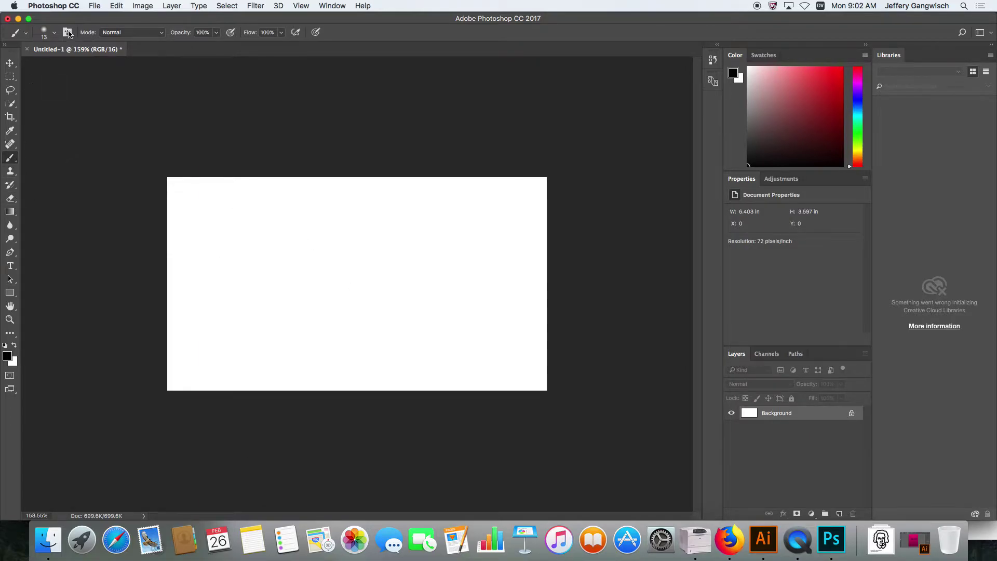
pyautogui.click(53, 34)
pyautogui.click(53, 35)
pyautogui.click(53, 35)
pyautogui.click(54, 34)
pyautogui.click(53, 35)
pyautogui.moveTo(63, 65); pyautogui.dragTo(119, 65)
pyautogui.moveTo(60, 89)
pyautogui.mouseDown()
pyautogui.moveTo(107, 90)
pyautogui.moveTo(51, 89)
pyautogui.moveTo(160, 98)
pyautogui.mouseUp()
pyautogui.moveTo(114, 67); pyautogui.dragTo(106, 66)
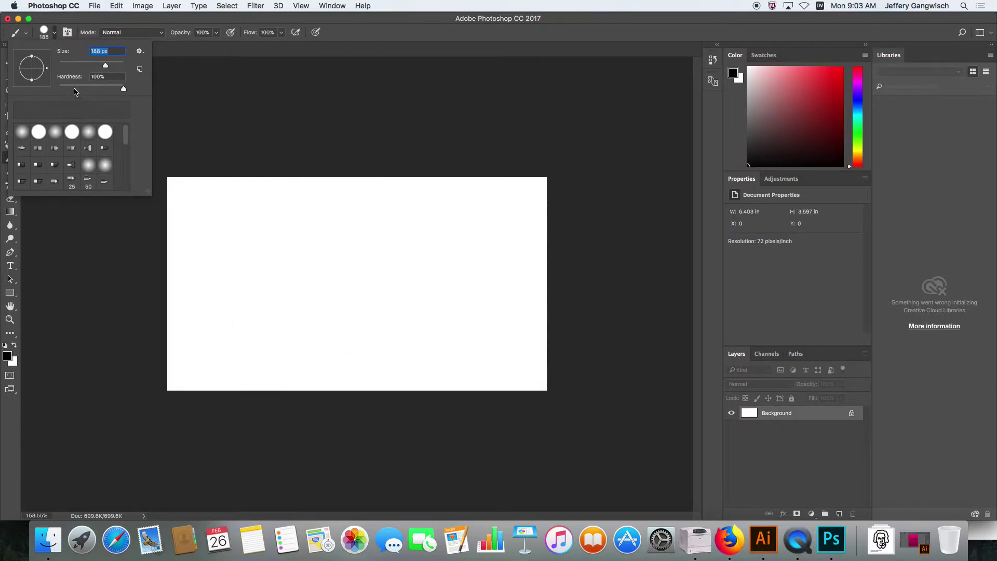
pyautogui.click(55, 34)
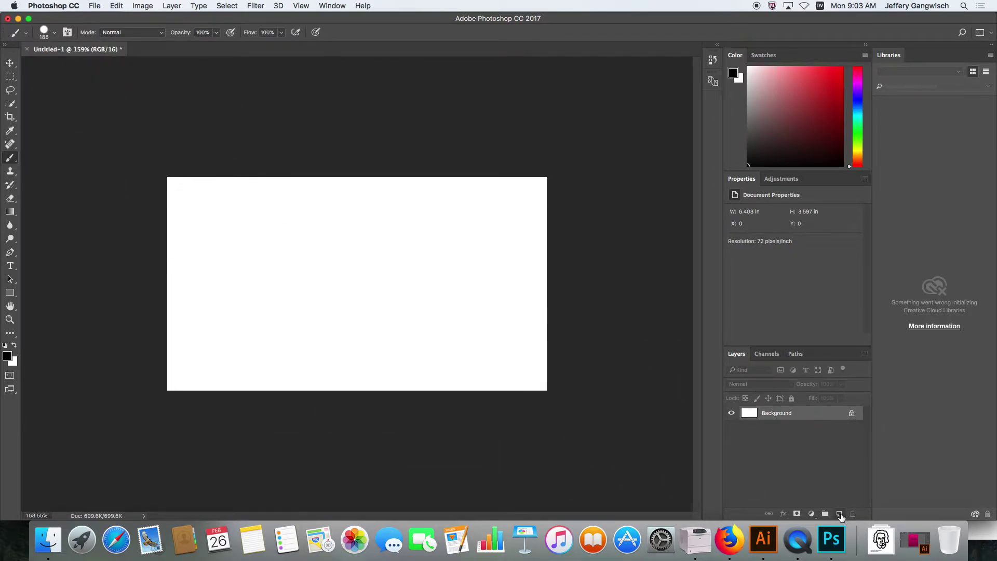
# - Add a new layer and paint a thick red (#ff0000) stroke diagonally across the canvas
pyautogui.click(840, 514)
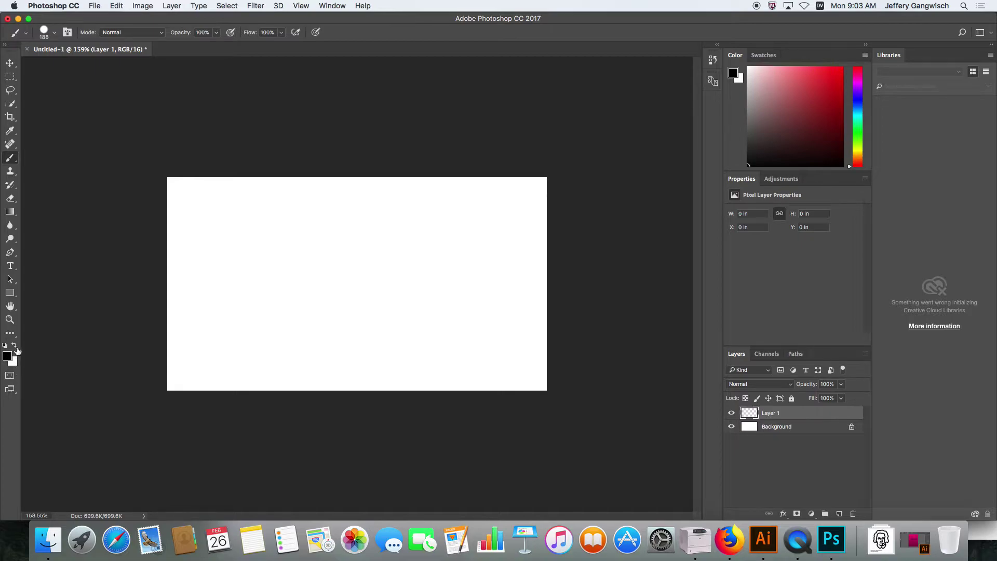
pyautogui.click(15, 346)
pyautogui.click(15, 346)
pyautogui.click(15, 346)
pyautogui.click(15, 347)
pyautogui.click(14, 348)
pyautogui.click(14, 347)
pyautogui.click(11, 355)
pyautogui.moveTo(493, 182); pyautogui.dragTo(512, 162)
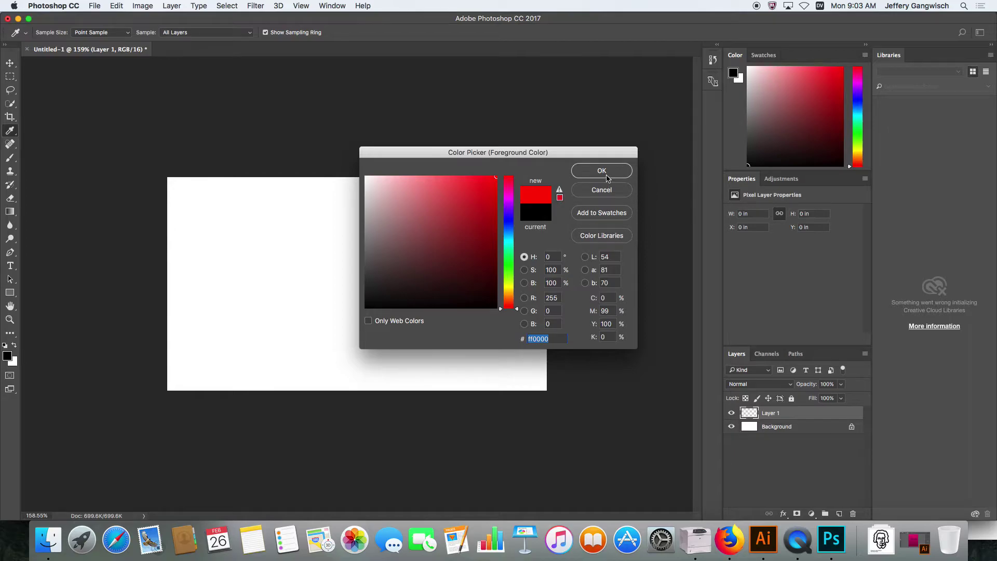
pyautogui.click(606, 175)
pyautogui.moveTo(269, 261)
pyautogui.mouseDown()
pyautogui.moveTo(377, 296)
pyautogui.moveTo(405, 317)
pyautogui.mouseUp()
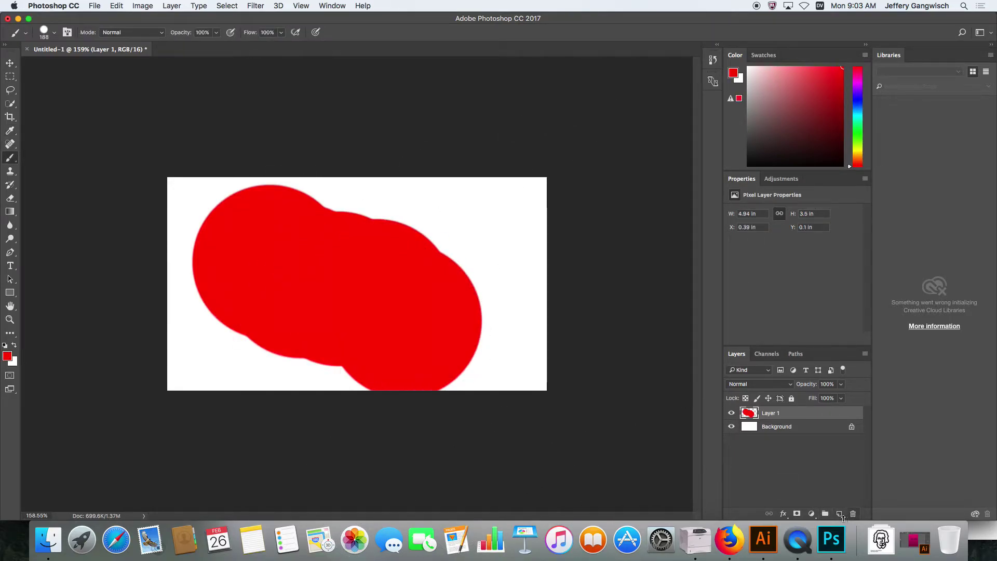
# - Set the brush size to 134 px and add a new layer above the red one
pyautogui.click(55, 33)
pyautogui.moveTo(97, 64); pyautogui.dragTo(97, 65)
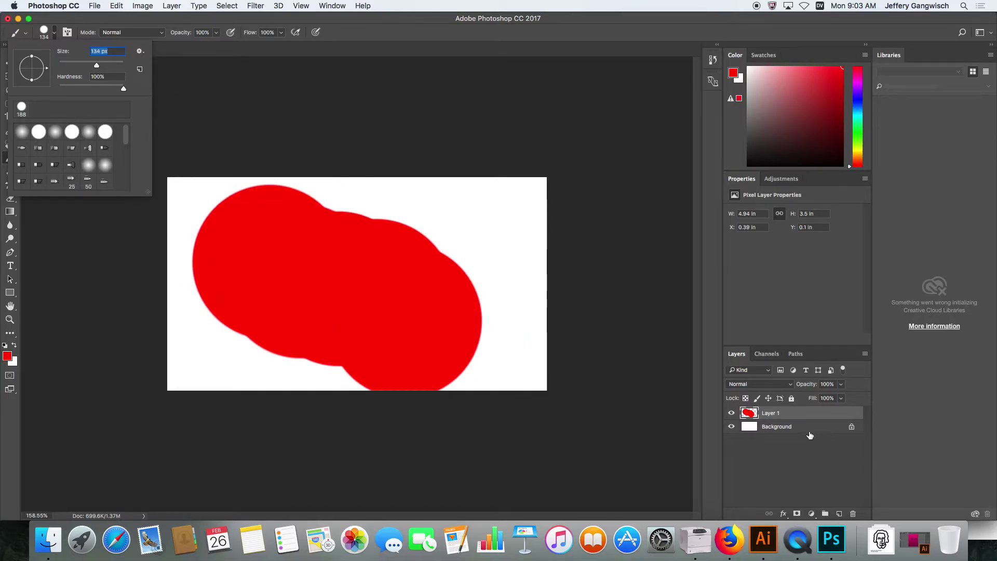
pyautogui.click(825, 507)
pyautogui.click(839, 513)
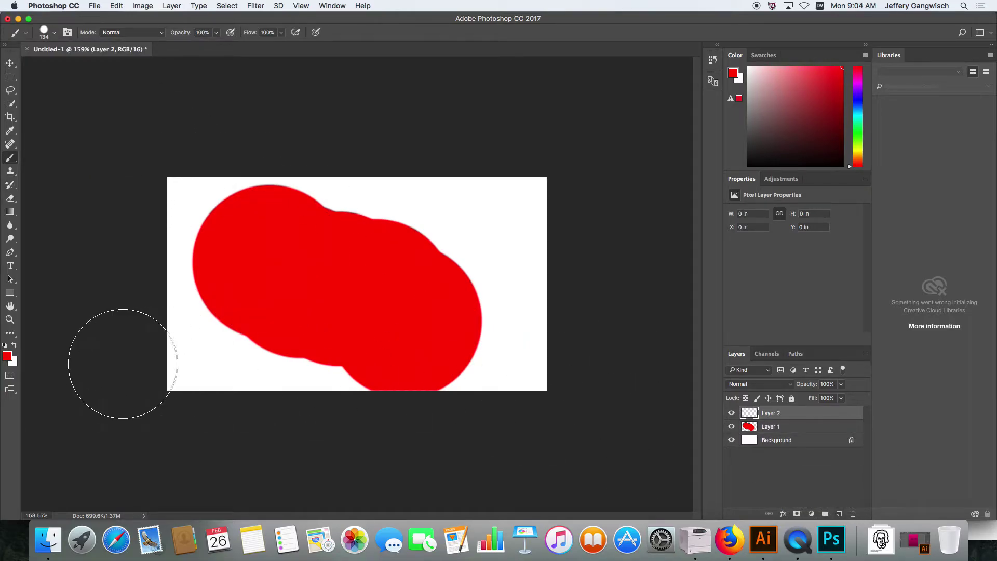
# - Set the foreground color to blue (#1200ff) and paint a large area over the red shape
pyautogui.click(8, 357)
pyautogui.click(510, 219)
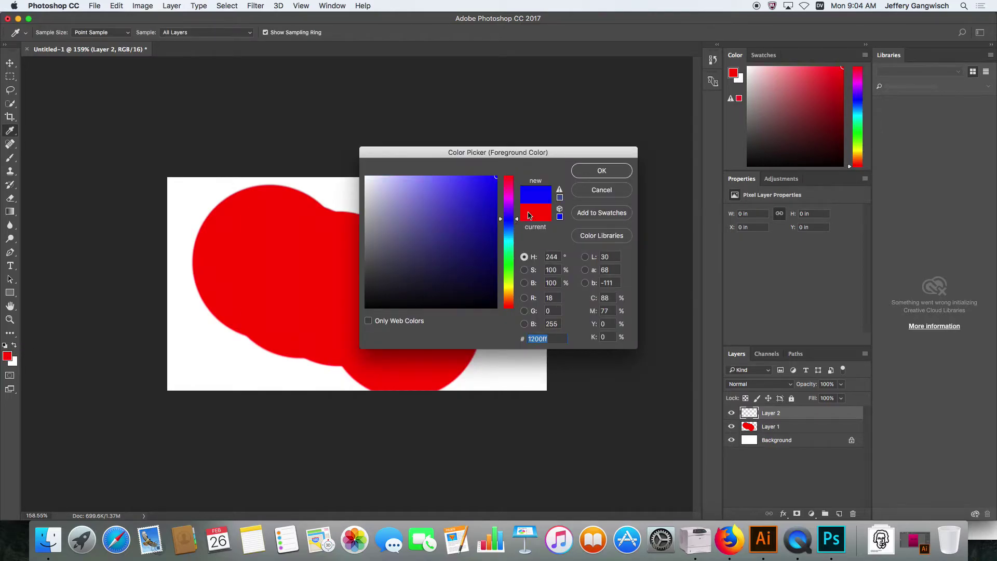
pyautogui.click(593, 172)
pyautogui.moveTo(485, 227)
pyautogui.mouseDown()
pyautogui.moveTo(317, 275)
pyautogui.moveTo(330, 251)
pyautogui.moveTo(448, 221)
pyautogui.mouseUp()
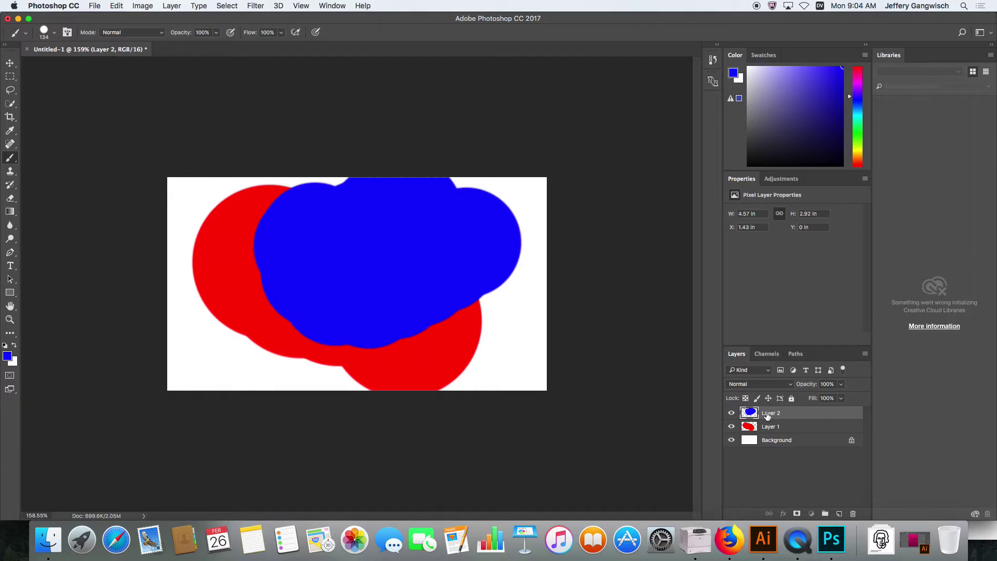
# - Move the blue layer below the red layer and extend the blue area to the canvas's right edge, painting on the red layer
pyautogui.moveTo(768, 415); pyautogui.dragTo(776, 432)
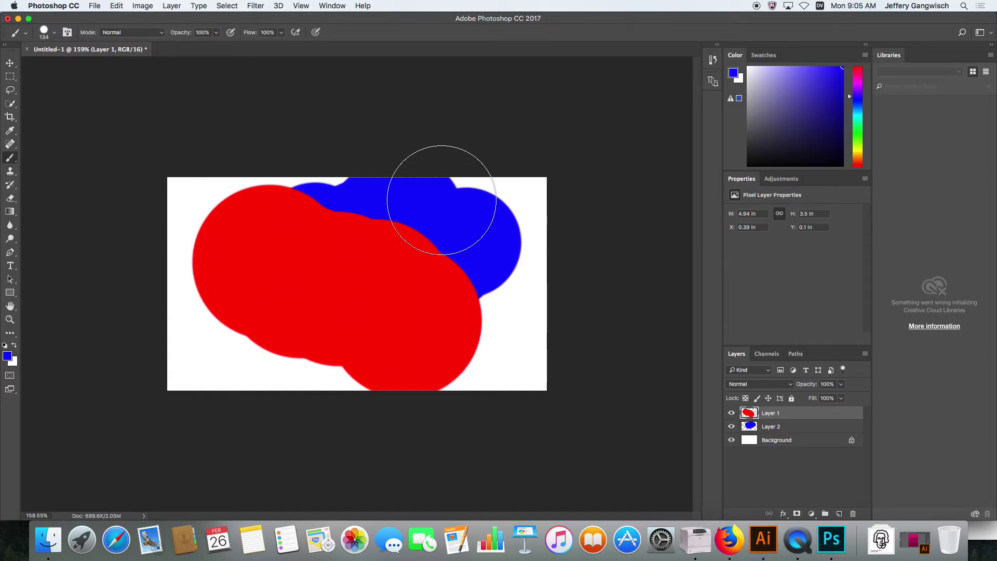
pyautogui.moveTo(442, 200)
pyautogui.mouseDown()
pyautogui.moveTo(461, 206)
pyautogui.moveTo(472, 171)
pyautogui.moveTo(532, 261)
pyautogui.moveTo(594, 212)
pyautogui.mouseUp()
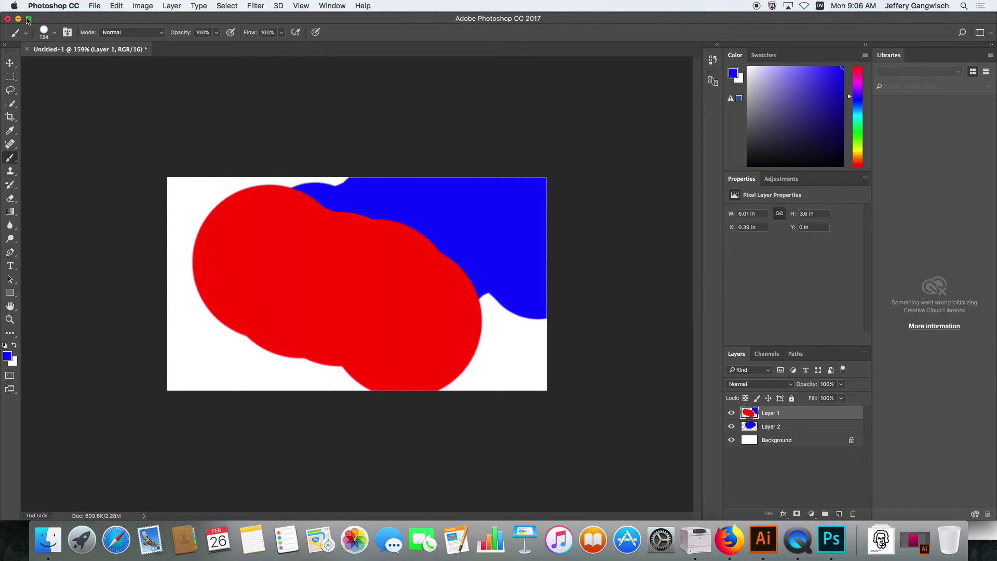
# - Close the Photoshop document Untitled-1 without saving its changes
pyautogui.click(8, 19)
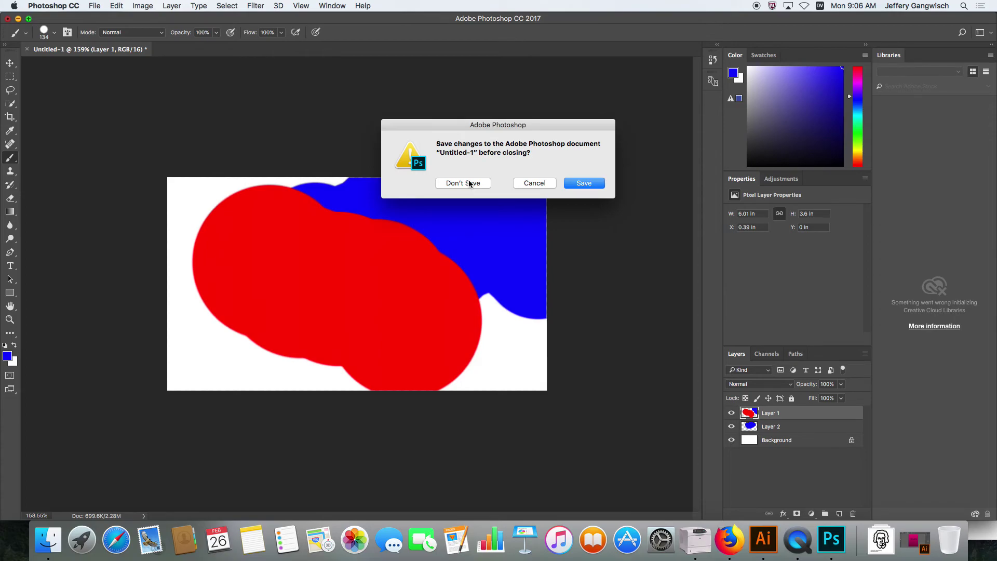
pyautogui.click(468, 183)
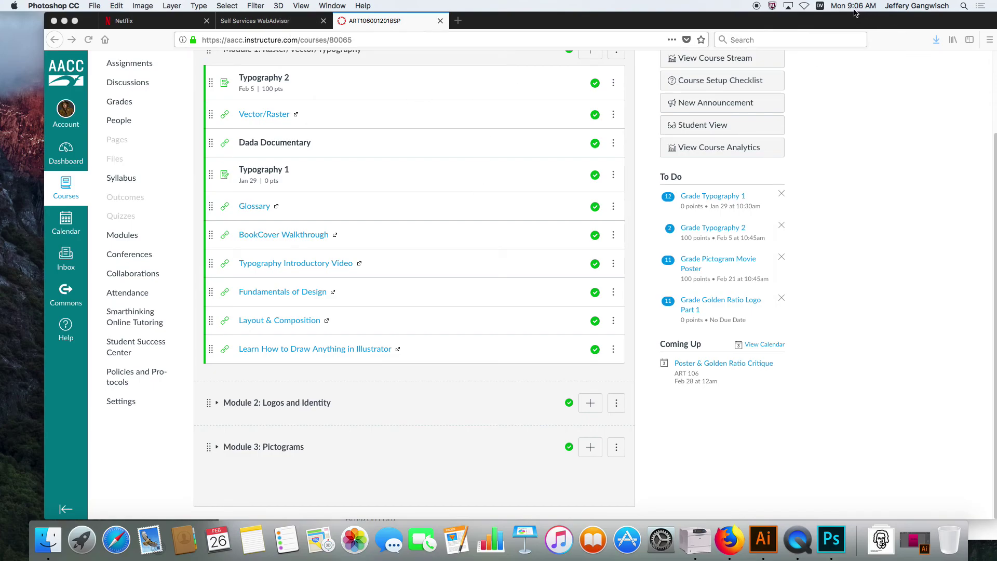
# - Start episode 1 of Abstract: The Art of Design on Netflix in Firefox, pause it and switch to QuickTime Player
pyautogui.click(160, 25)
pyautogui.click(389, 247)
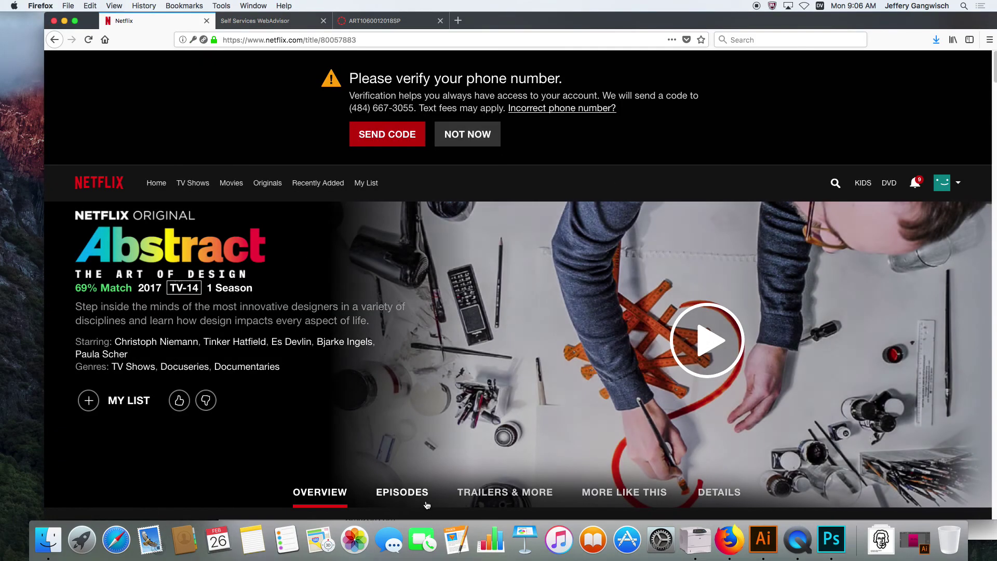
pyautogui.click(422, 492)
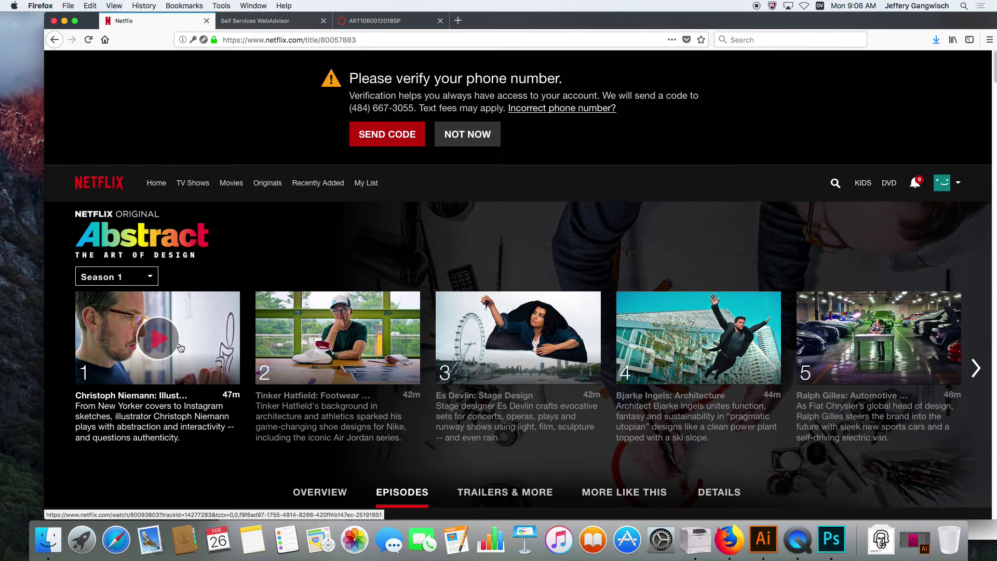
pyautogui.click(179, 346)
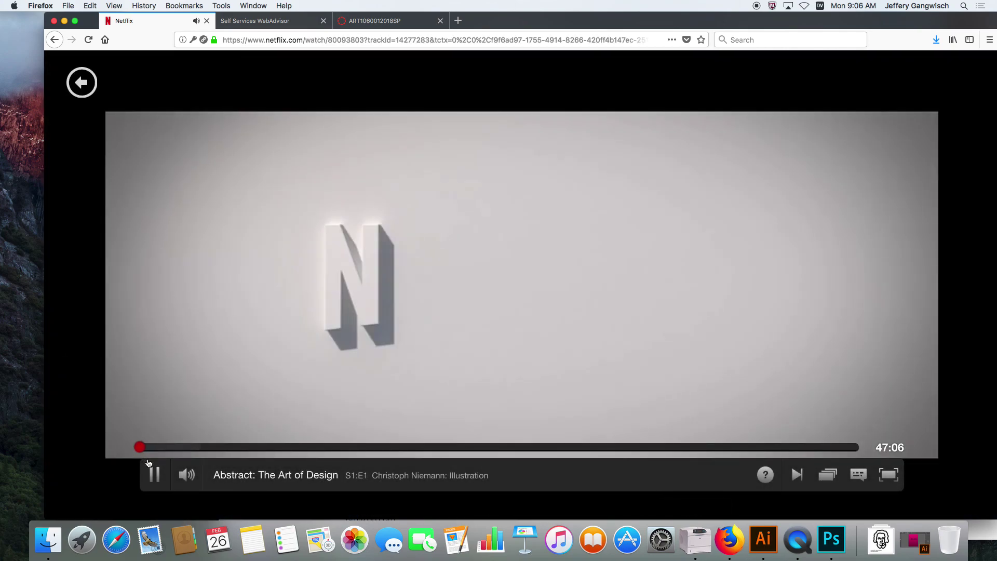
pyautogui.click(151, 471)
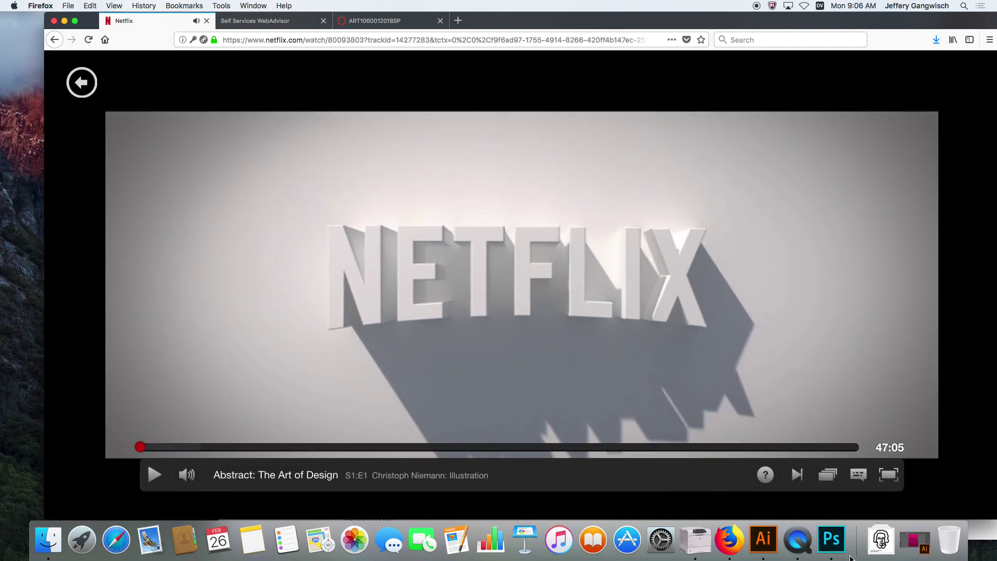
pyautogui.click(802, 543)
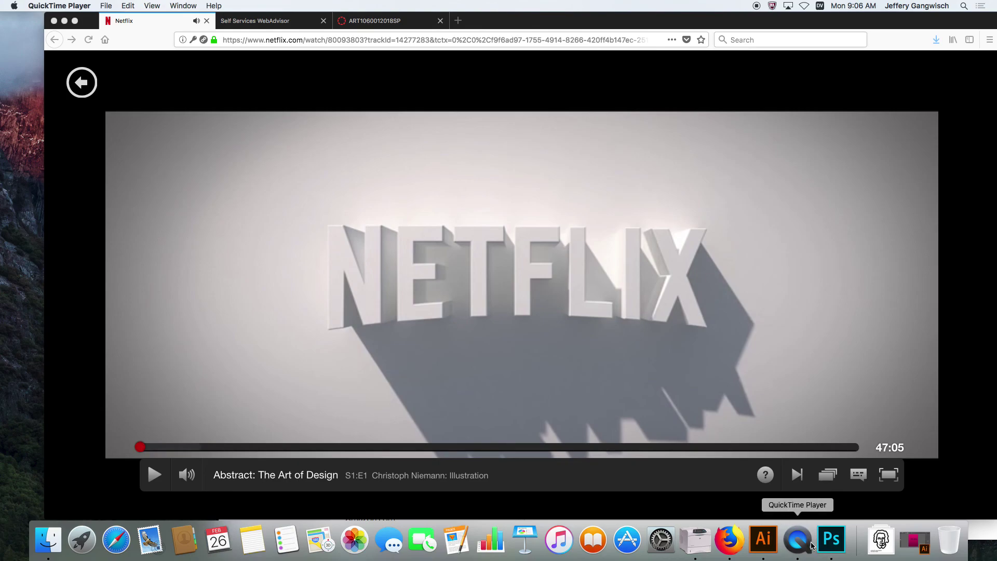